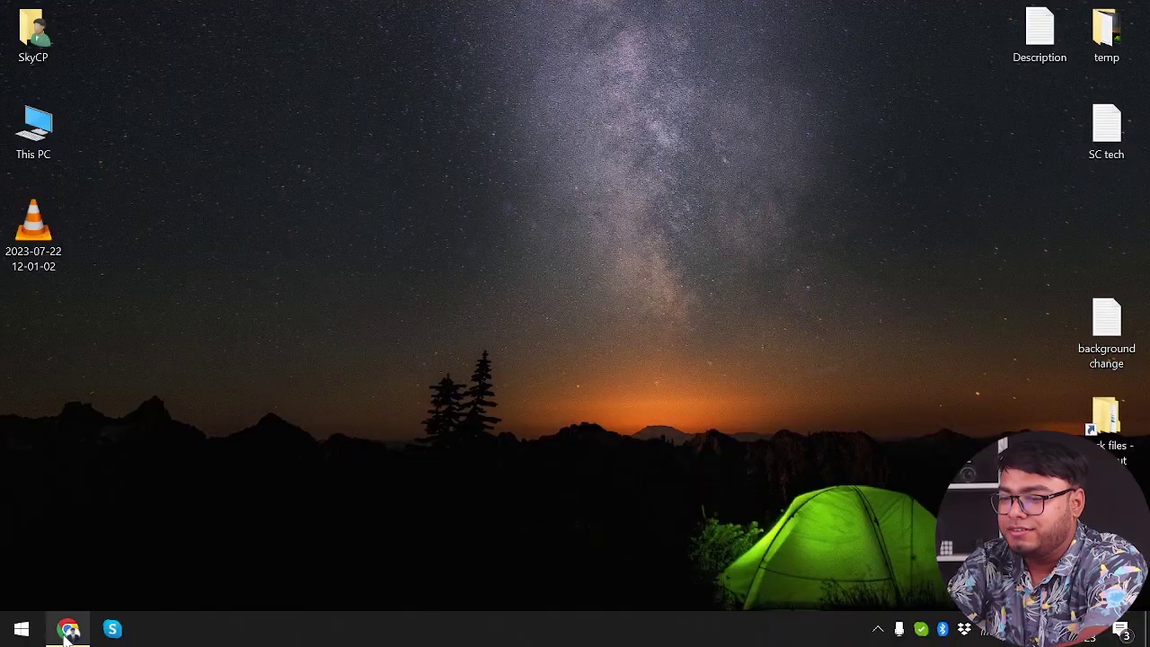
Step: Switch to Chrome with the nichesss dashboard and change the dashboard's theme to light mode
click(69, 629)
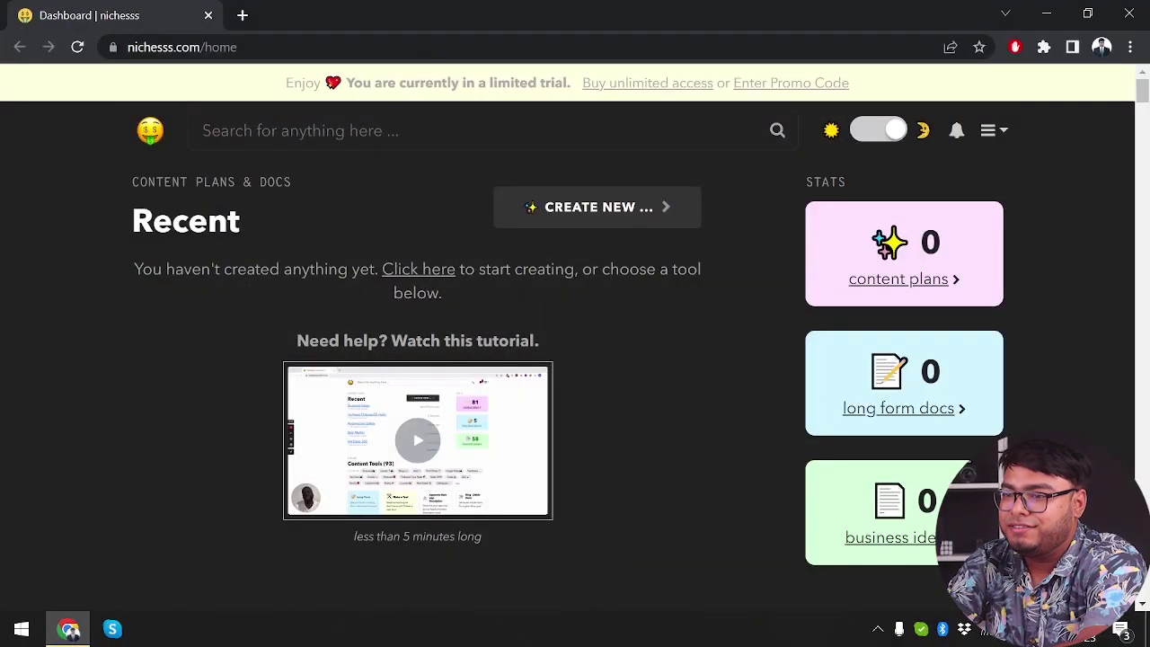
click(994, 133)
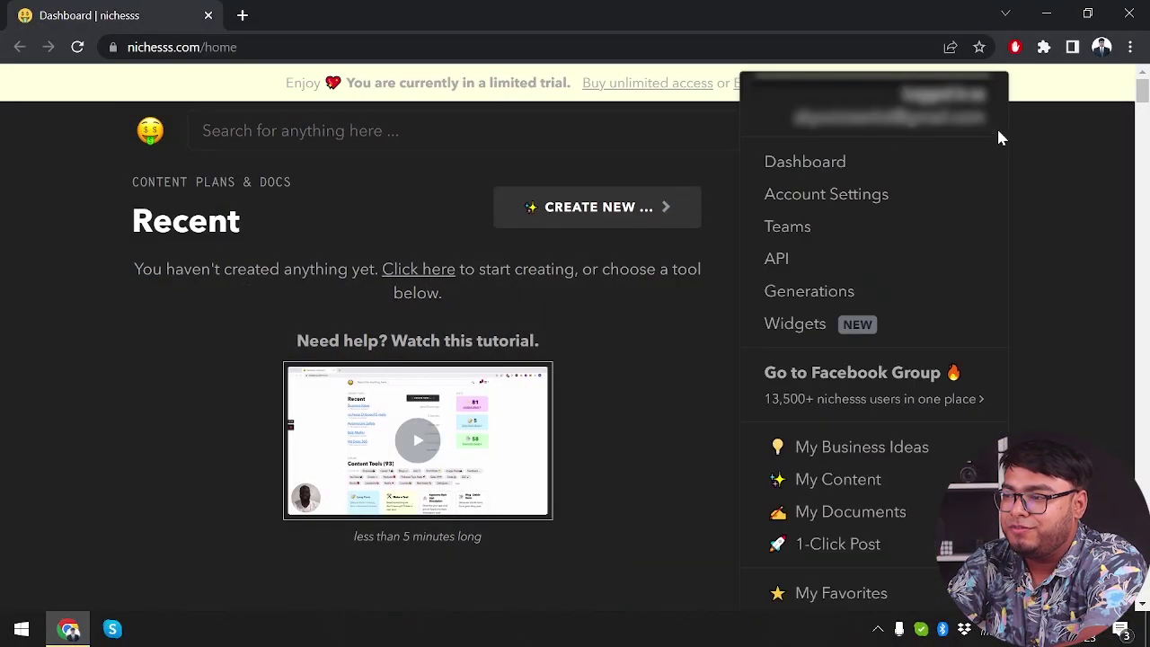
click(840, 135)
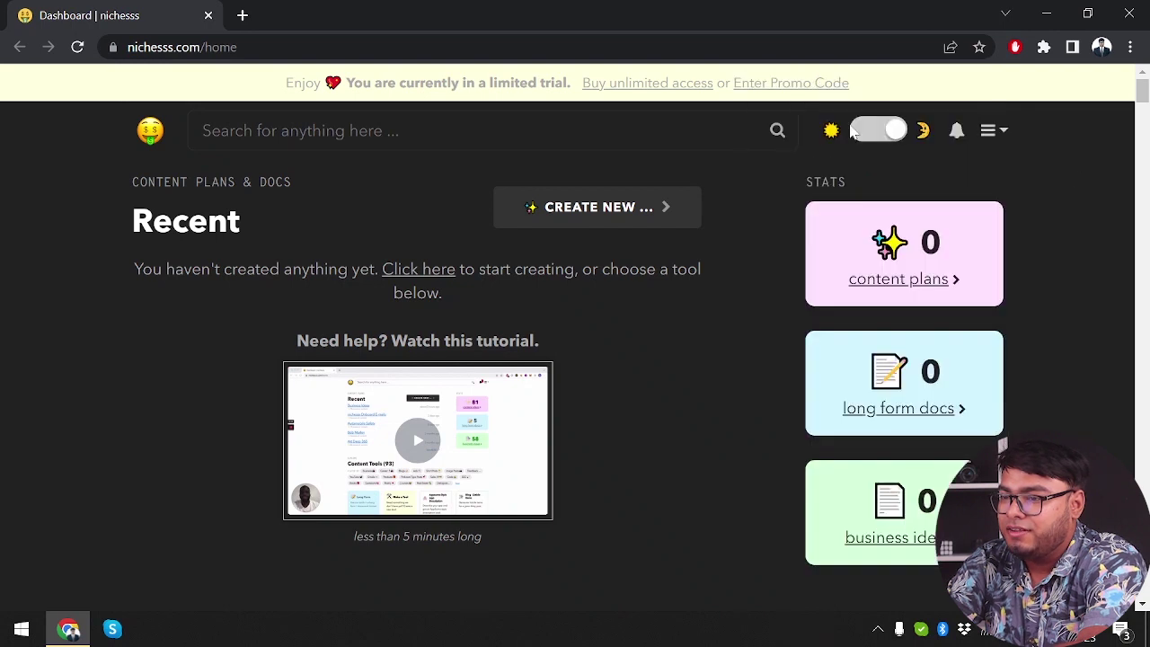
click(888, 135)
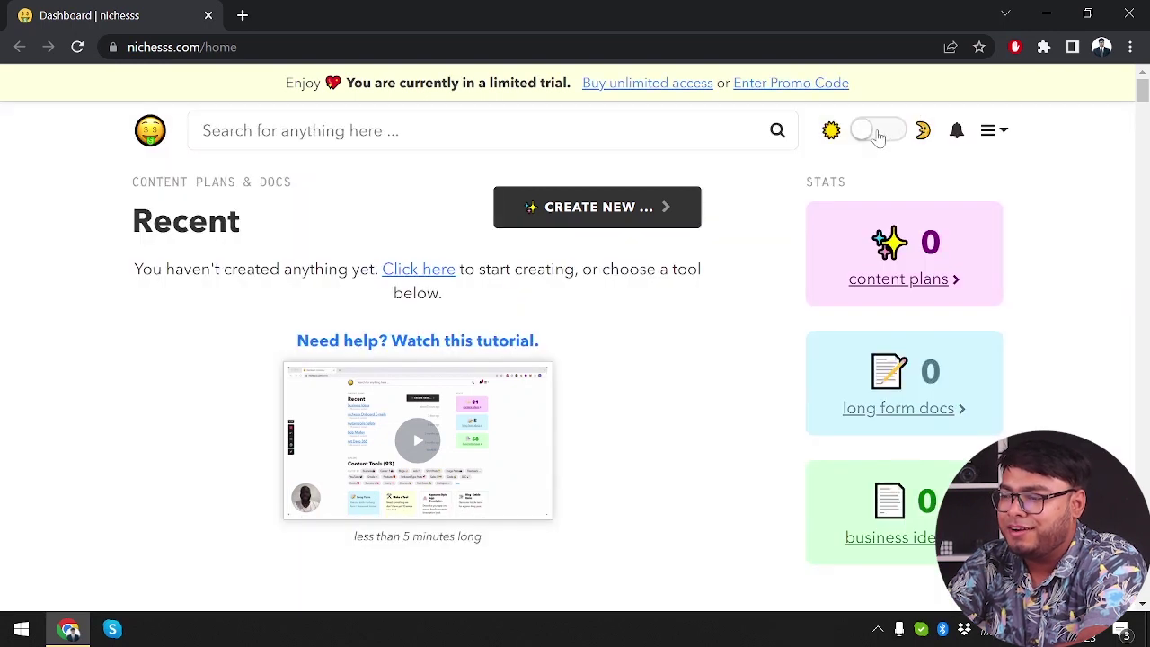
click(879, 134)
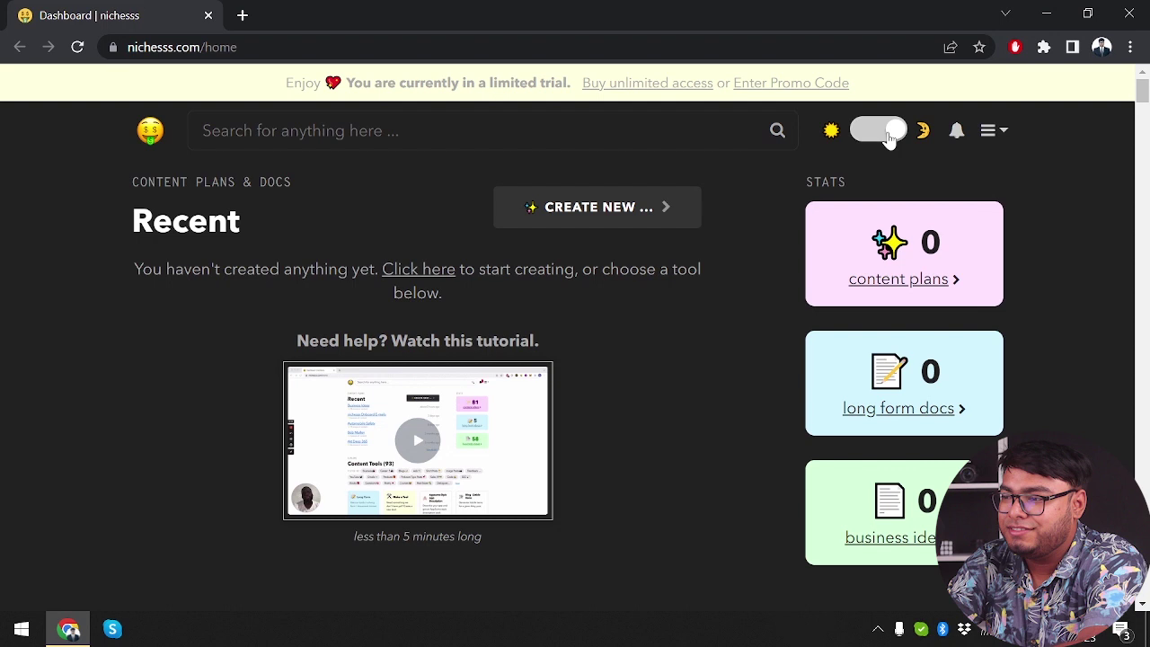
click(890, 135)
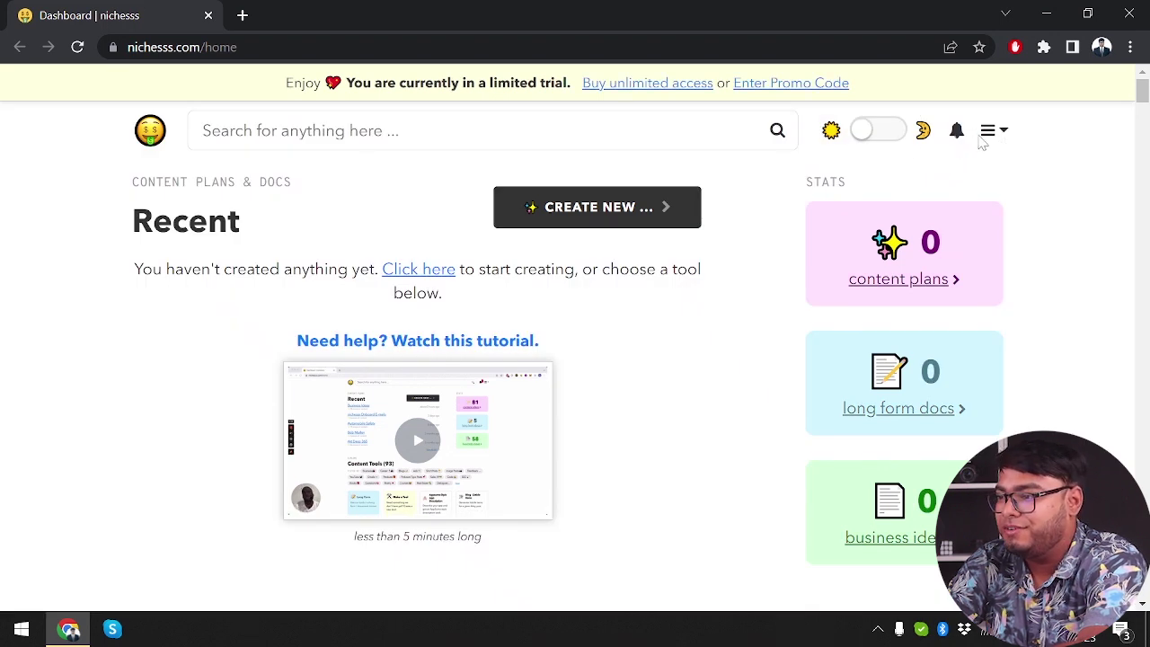
Step: Look through the account navigation options of the nichesss dashboard, from Account Settings down to Promo Codes
click(988, 133)
scroll(917, 331, down, 3)
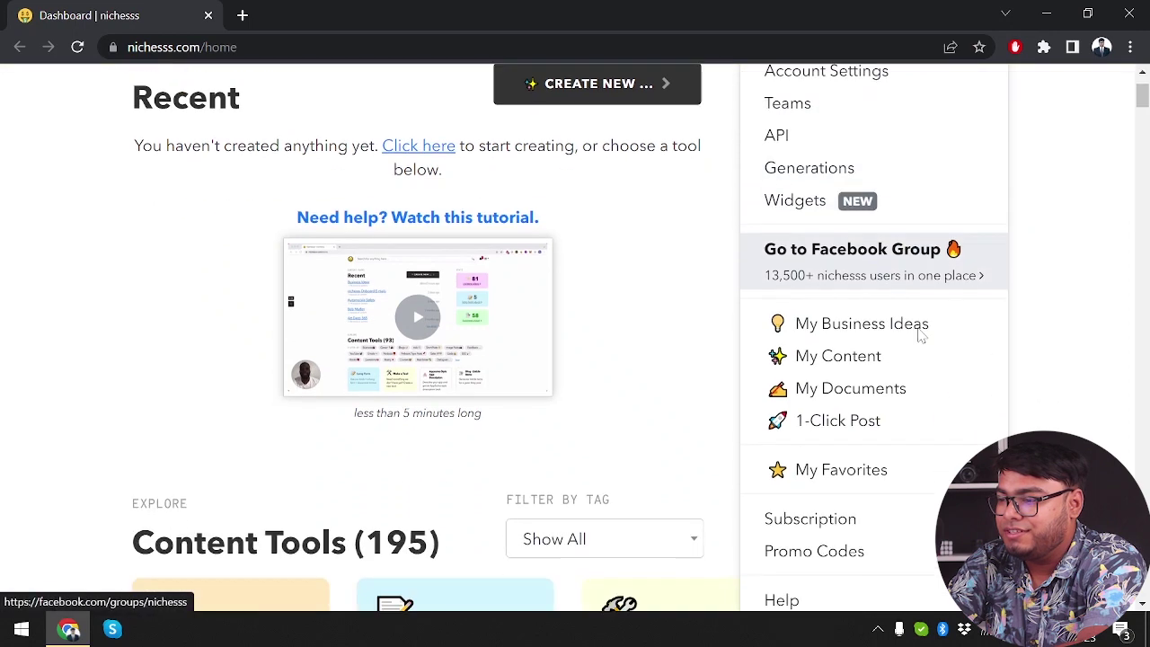
scroll(988, 257, up, 3)
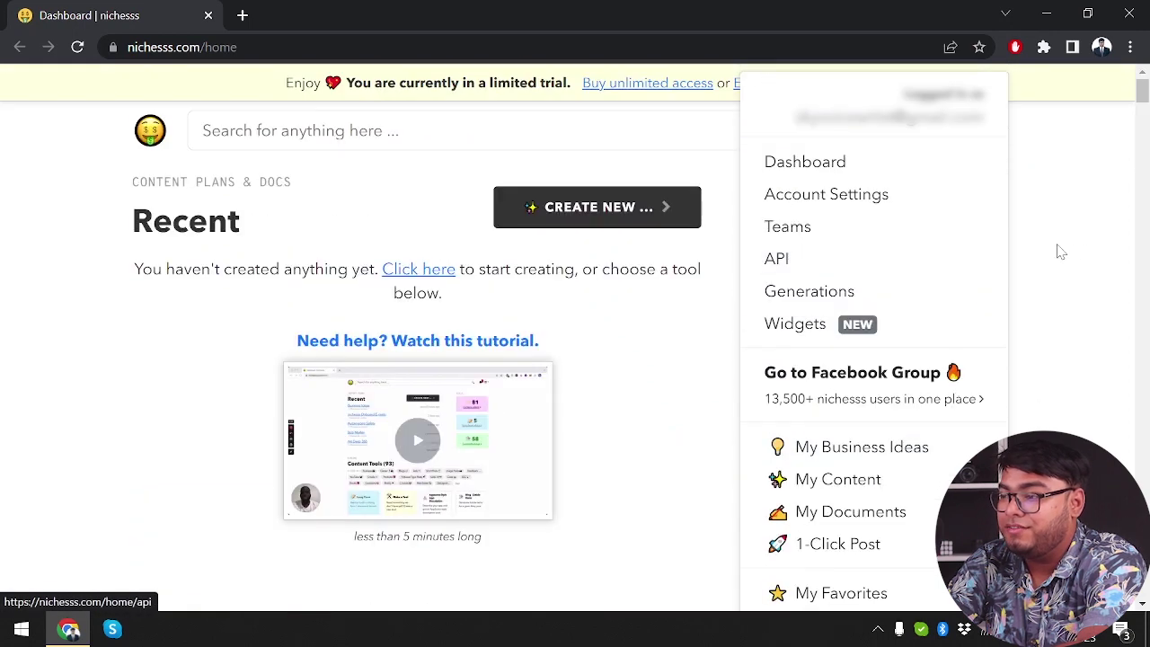
click(1080, 253)
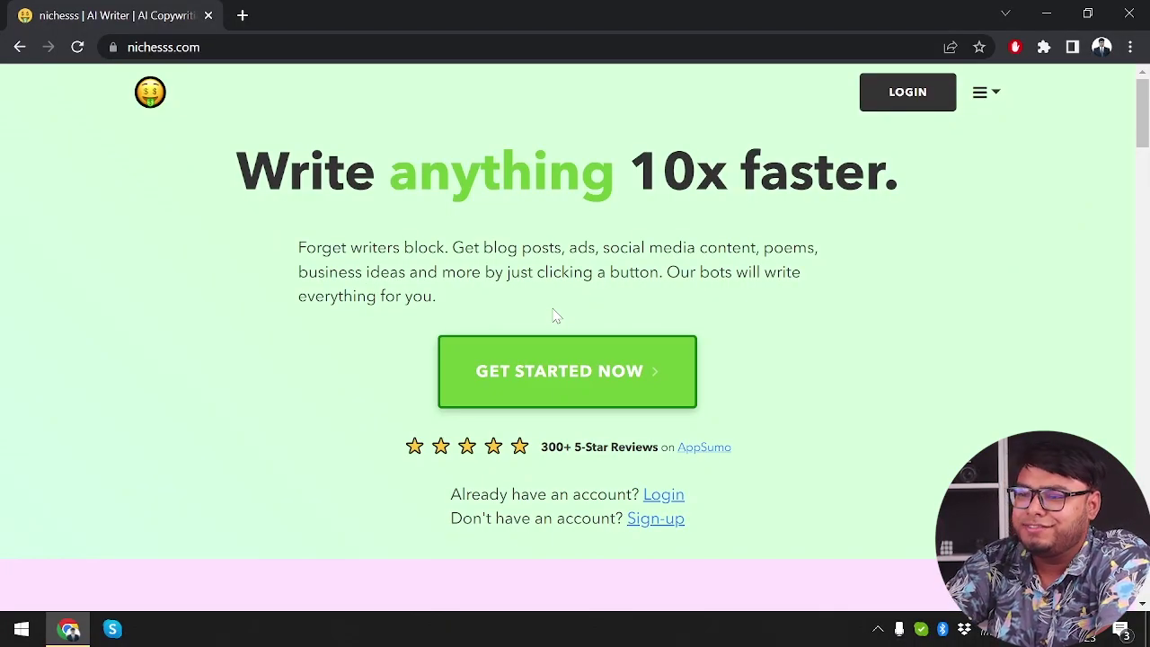
Step: Examine the nichesss home page, including the tool list, long-form editor, limited time offer and competitor comparison
scroll(555, 314, down, 5)
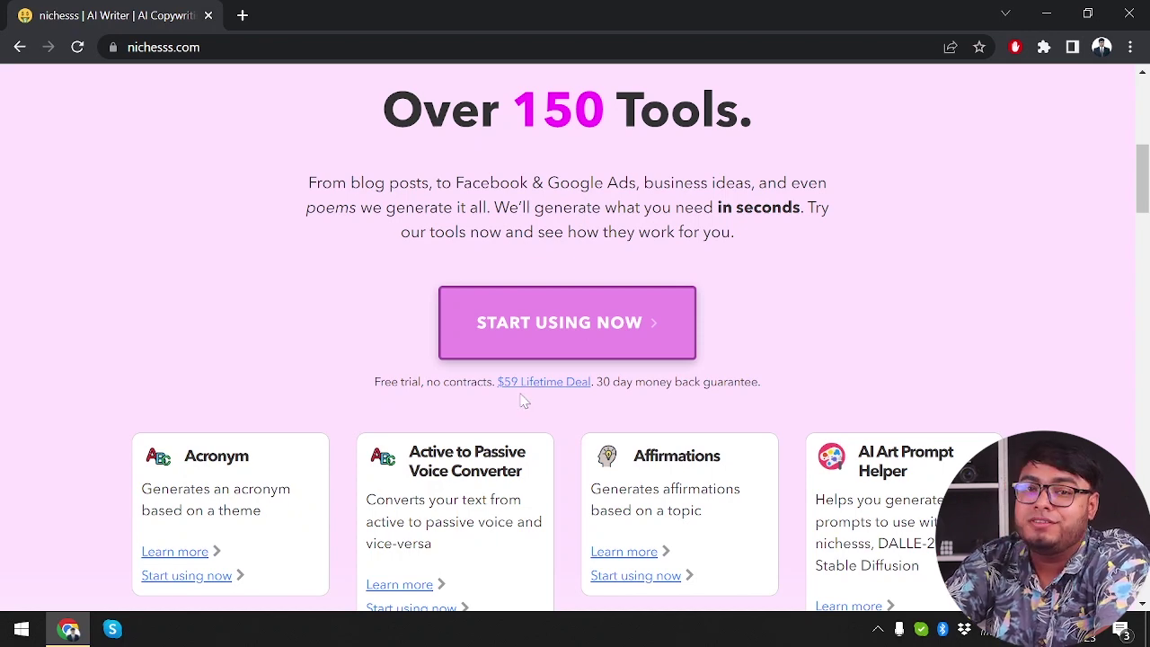
scroll(739, 411, down, 5)
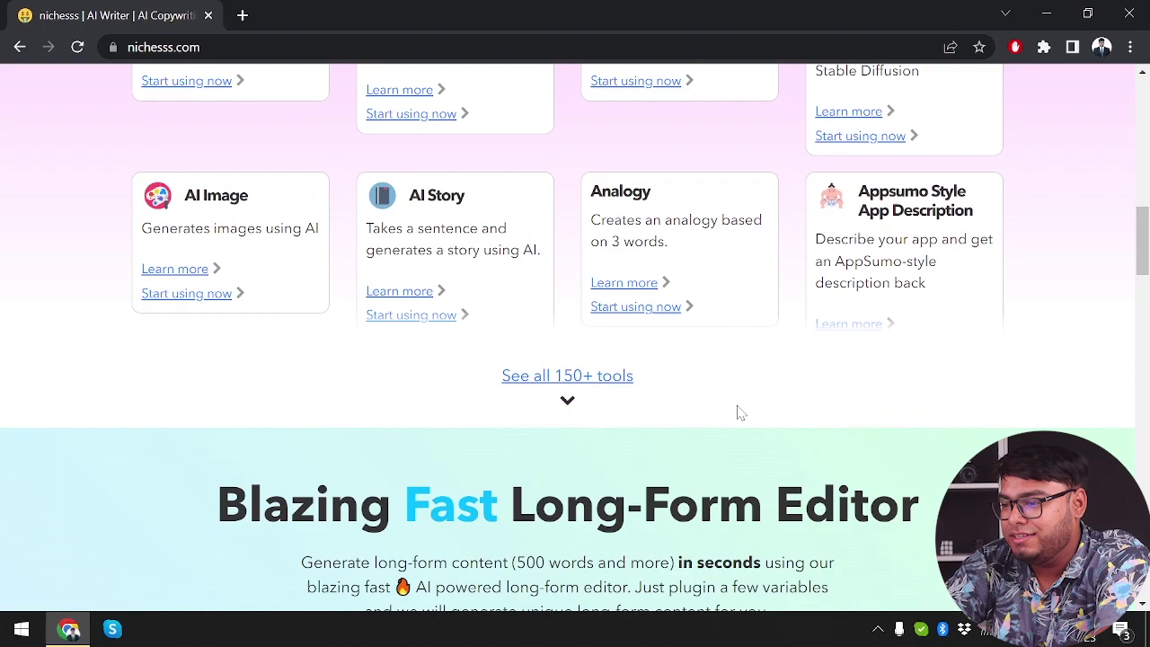
scroll(739, 410, down, 3)
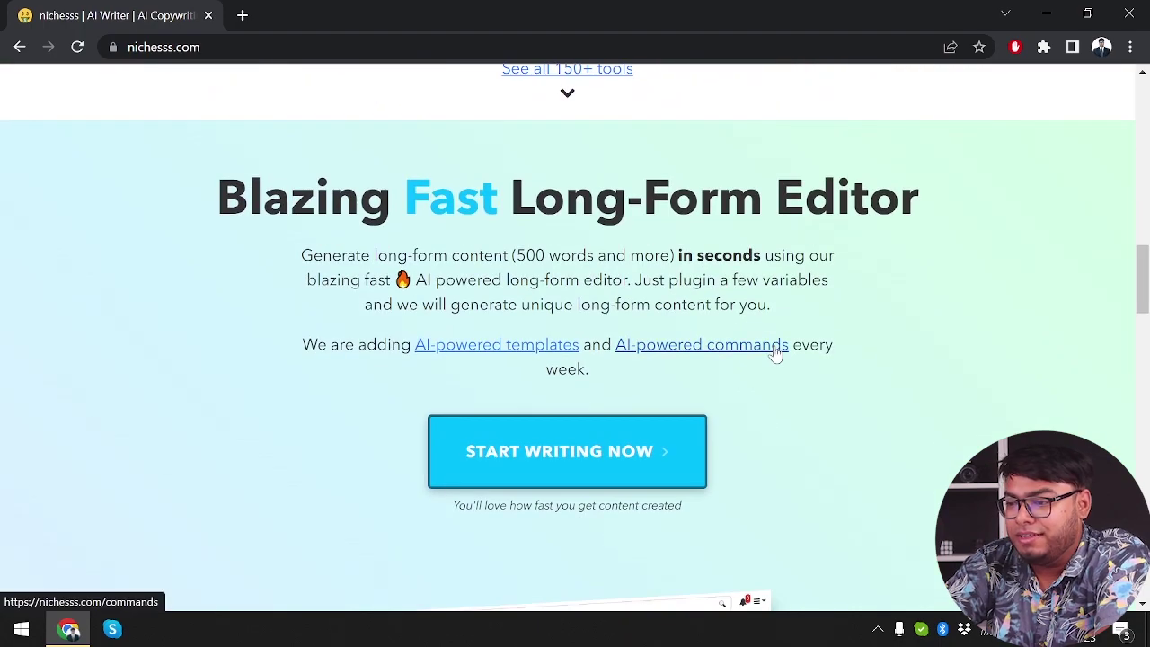
scroll(775, 353, up, 3)
scroll(773, 351, down, 8)
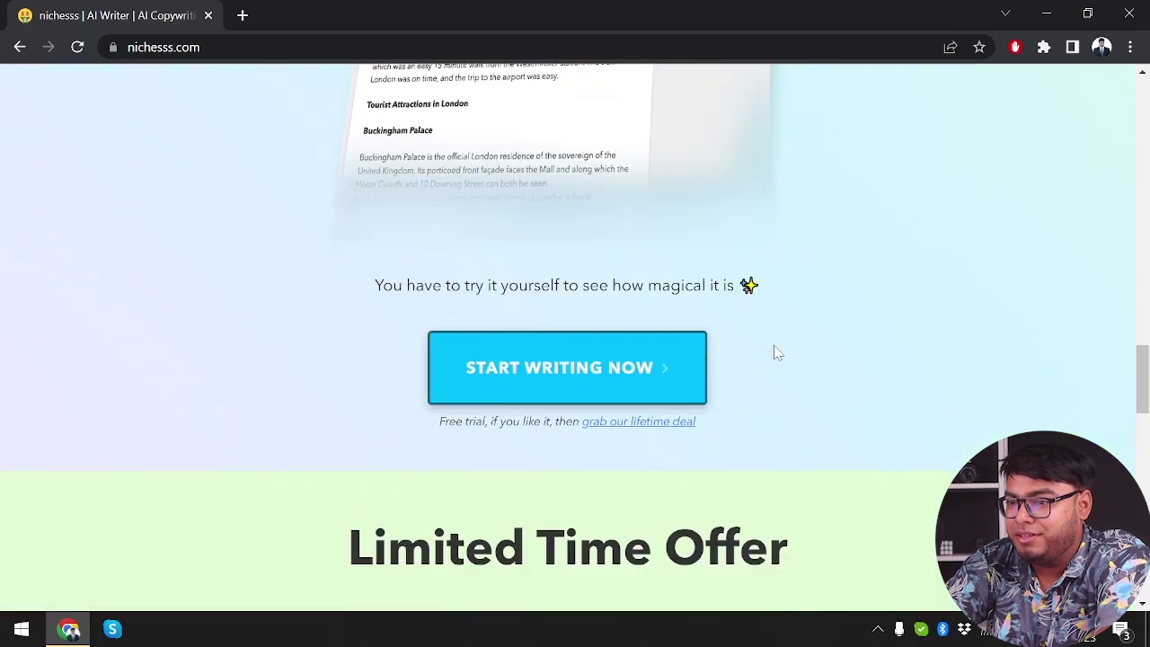
scroll(777, 353, up, 1)
scroll(777, 353, down, 8)
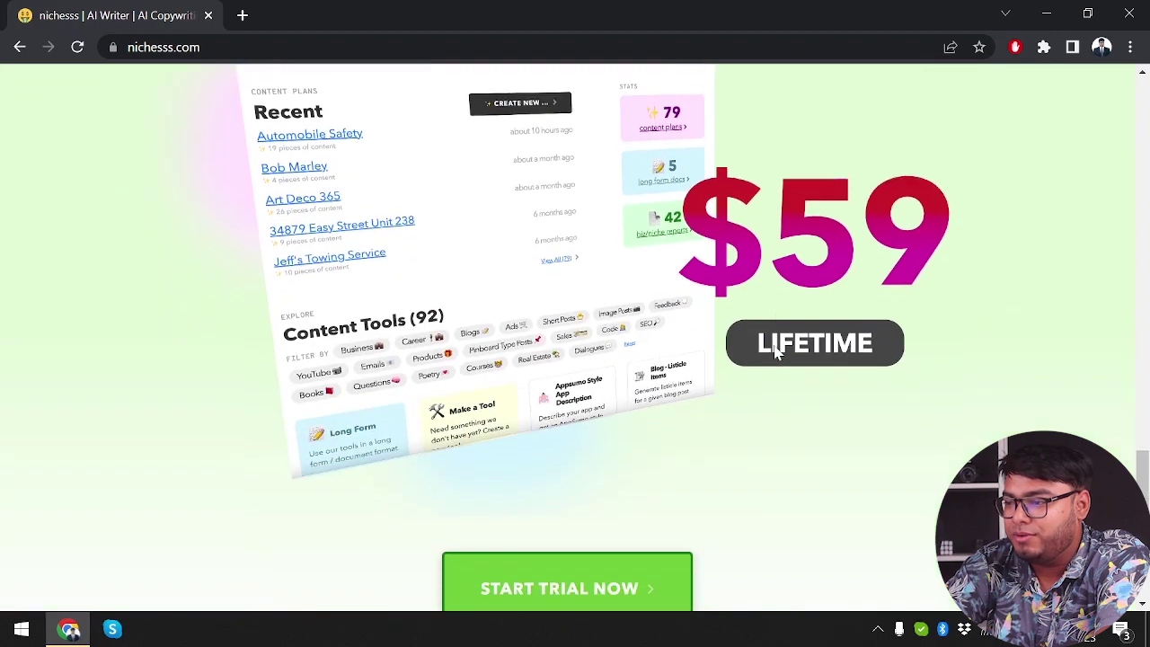
scroll(777, 353, down, 6)
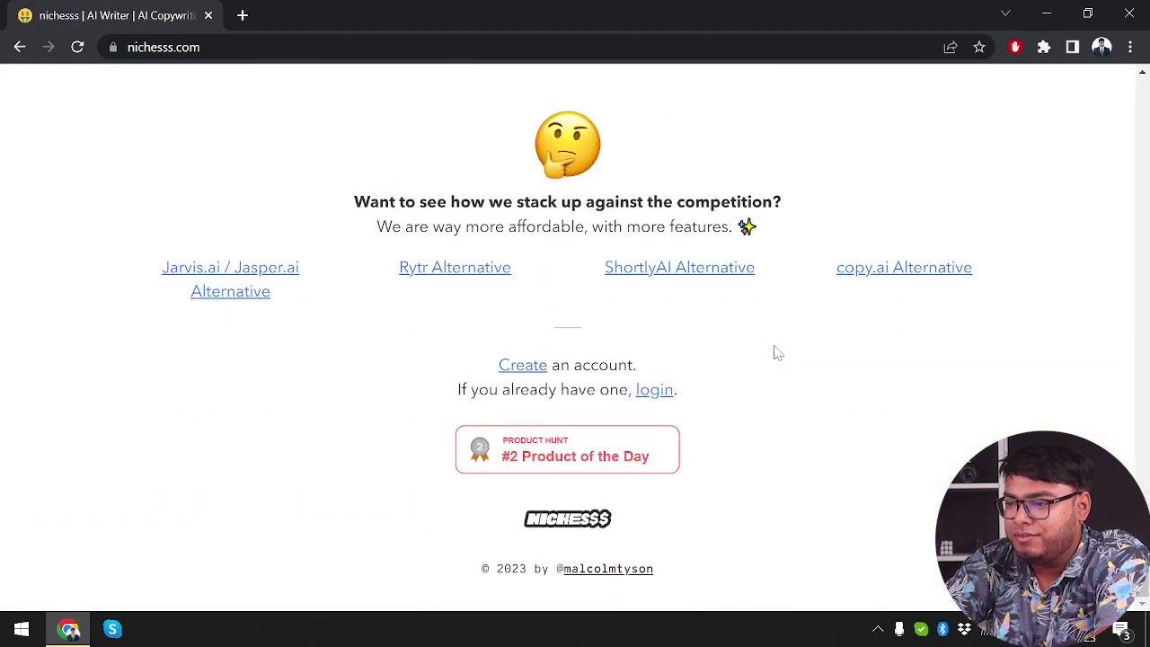
Step: Search Google for "nichesss lifetime deal" in a new browser tab
click(243, 15)
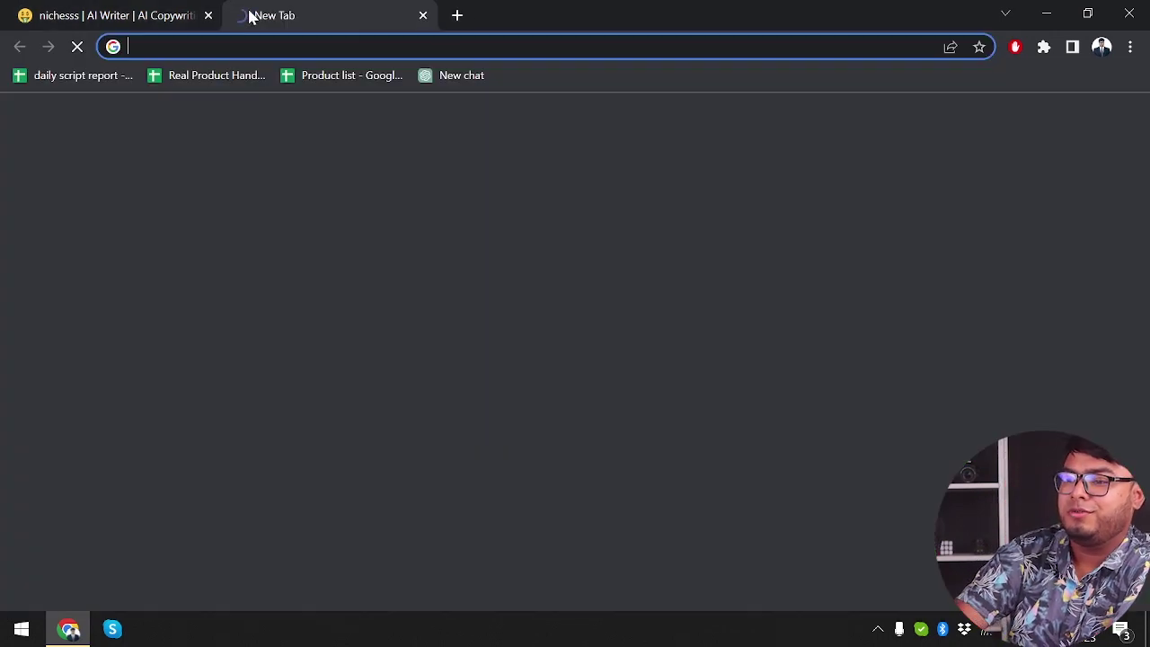
text(nichesss lifetime deal)
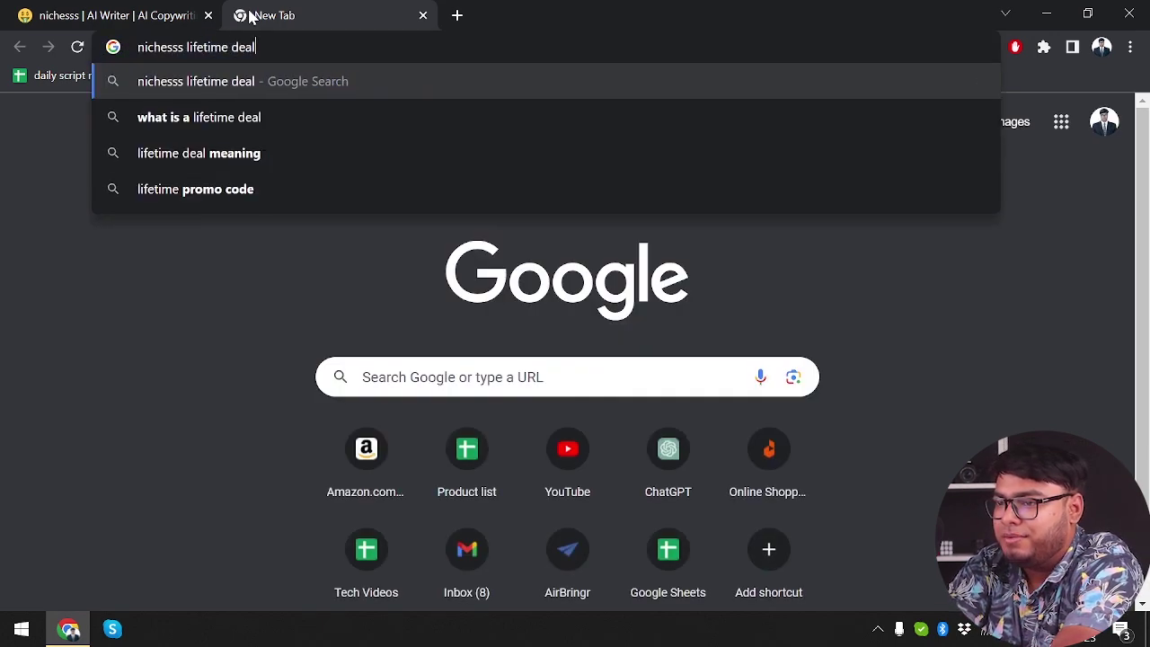
key(Return)
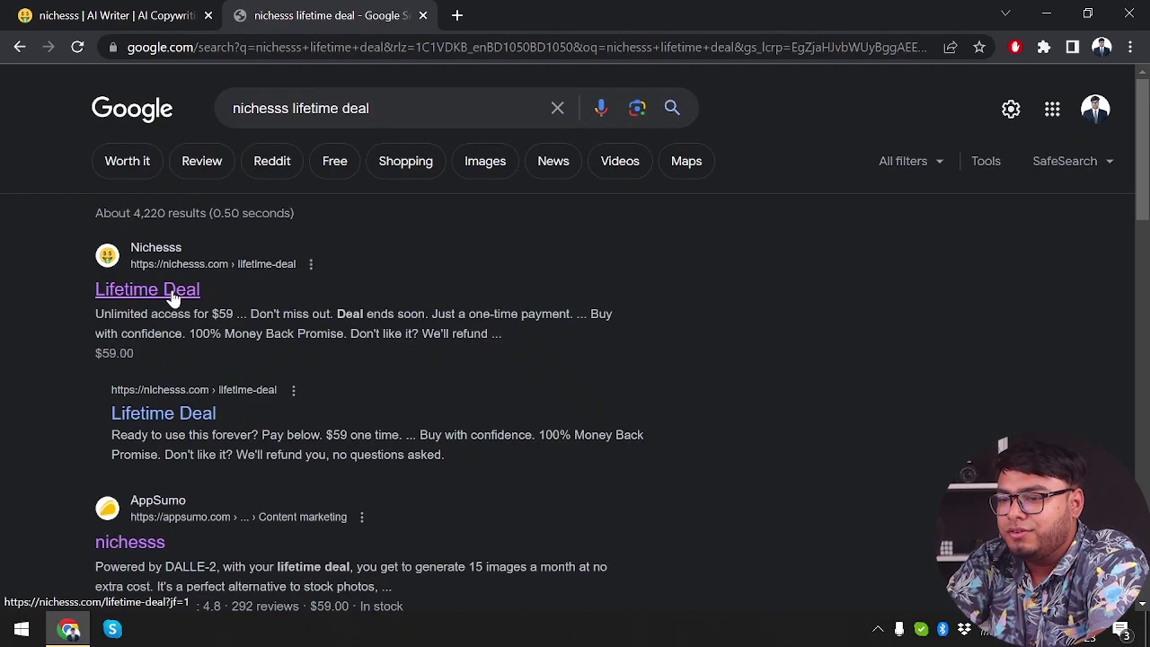
Step: Open the AppSumo and StackSocial results in separate tabs and close the search results
middle_click(135, 545)
scroll(135, 548, down, 5)
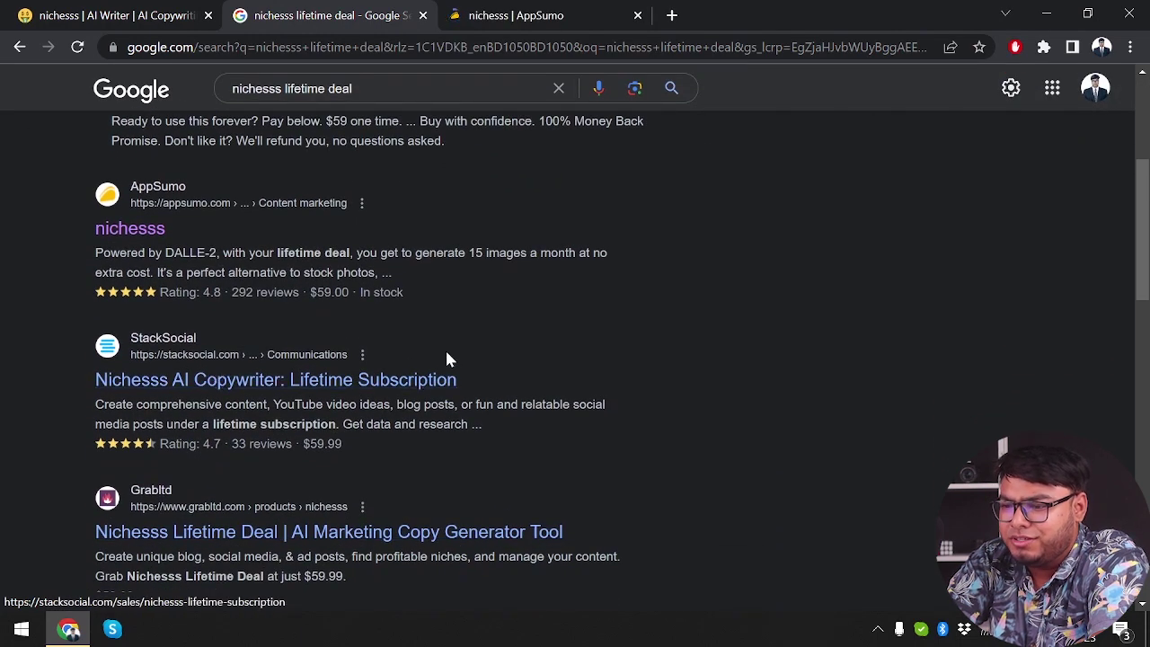
middle_click(391, 387)
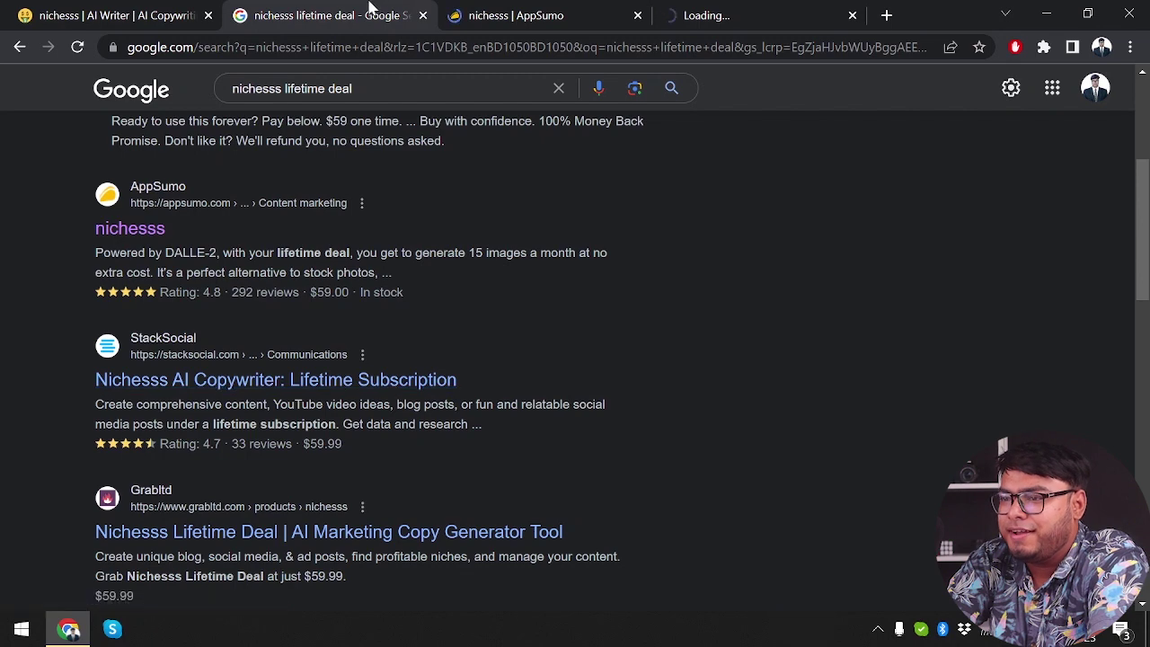
click(422, 16)
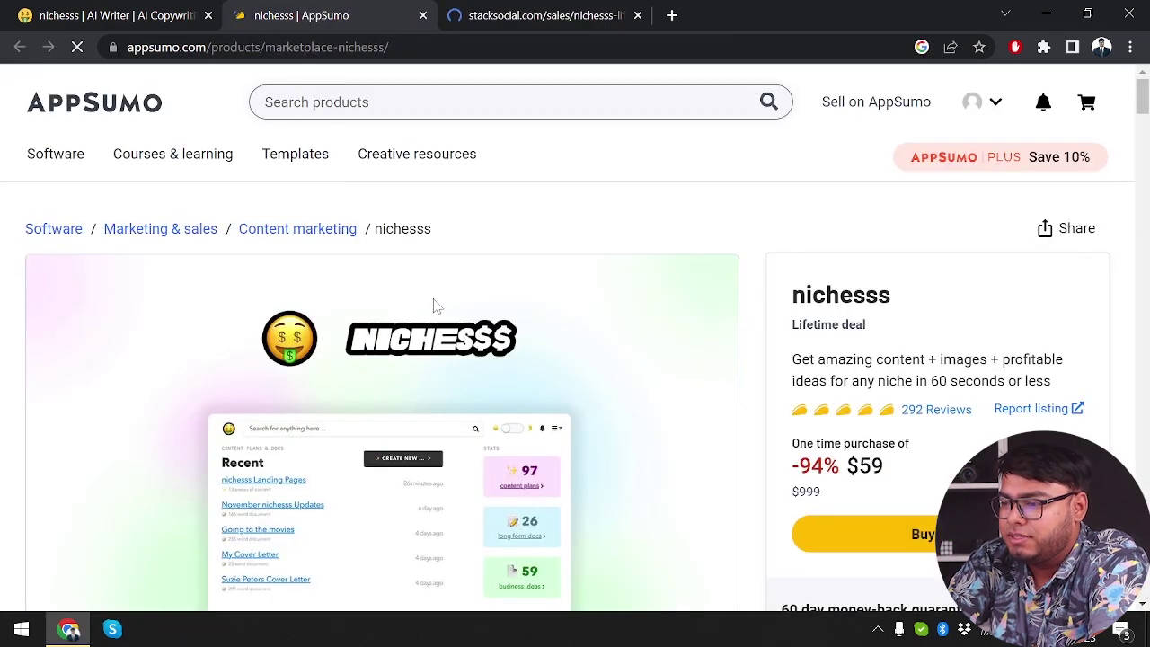
Step: Examine the AppSumo listing for nichesss, covering its price, description, overview, deal terms and Single plan features
scroll(449, 393, down, 3)
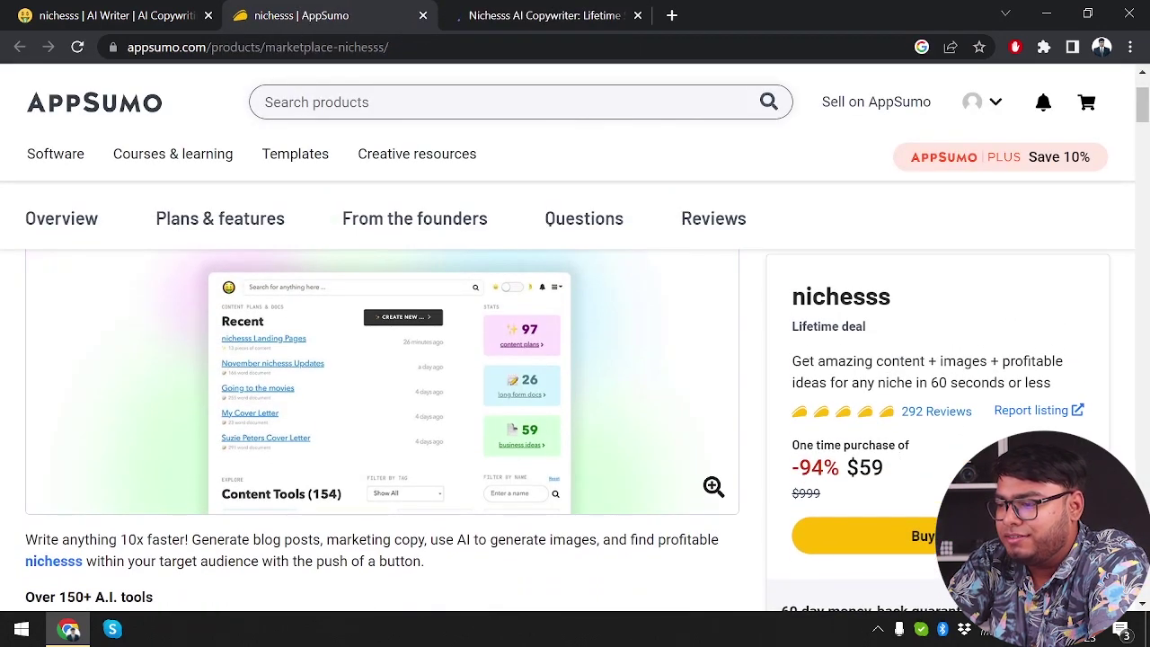
key(ctrl+a)
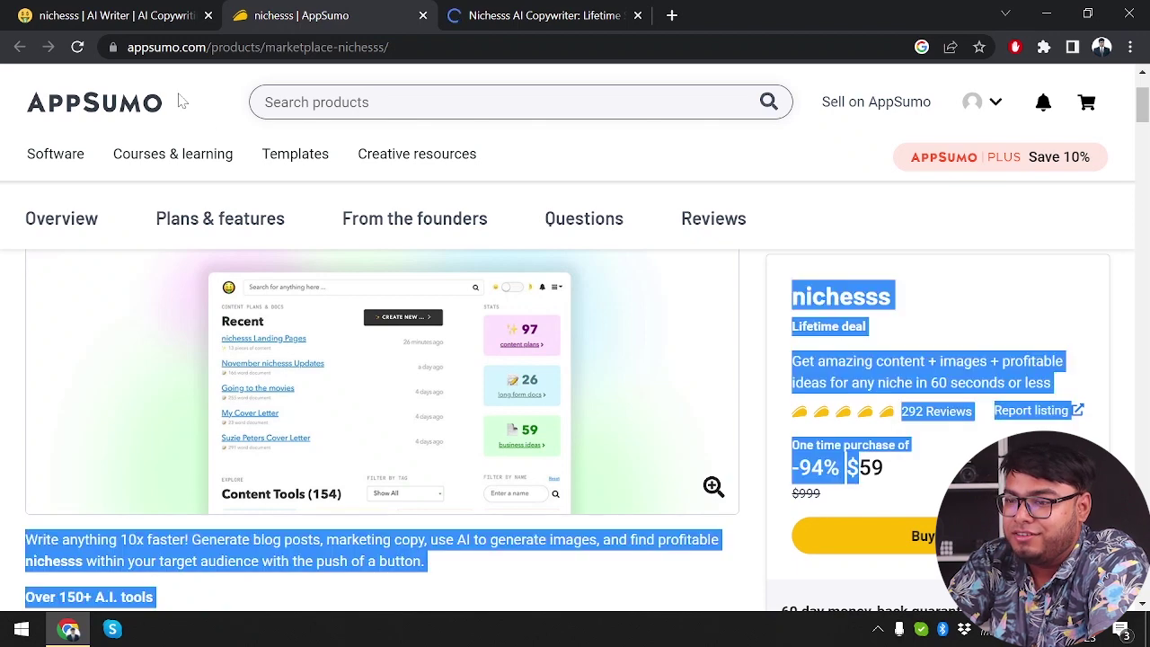
click(180, 7)
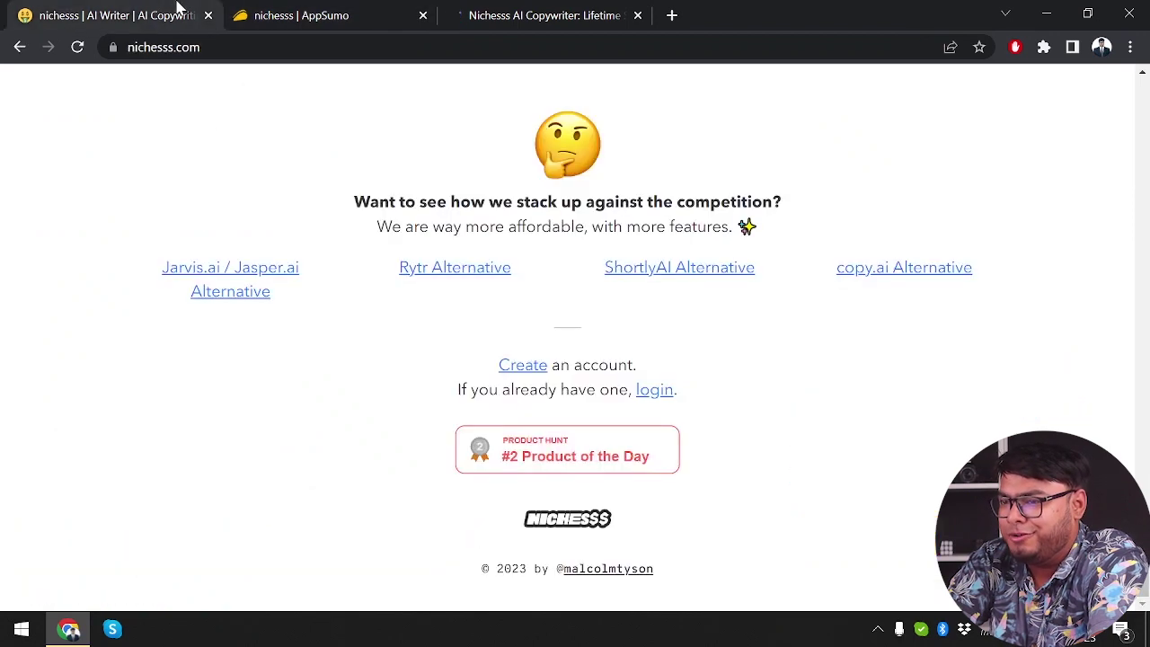
click(353, 8)
scroll(473, 438, down, 5)
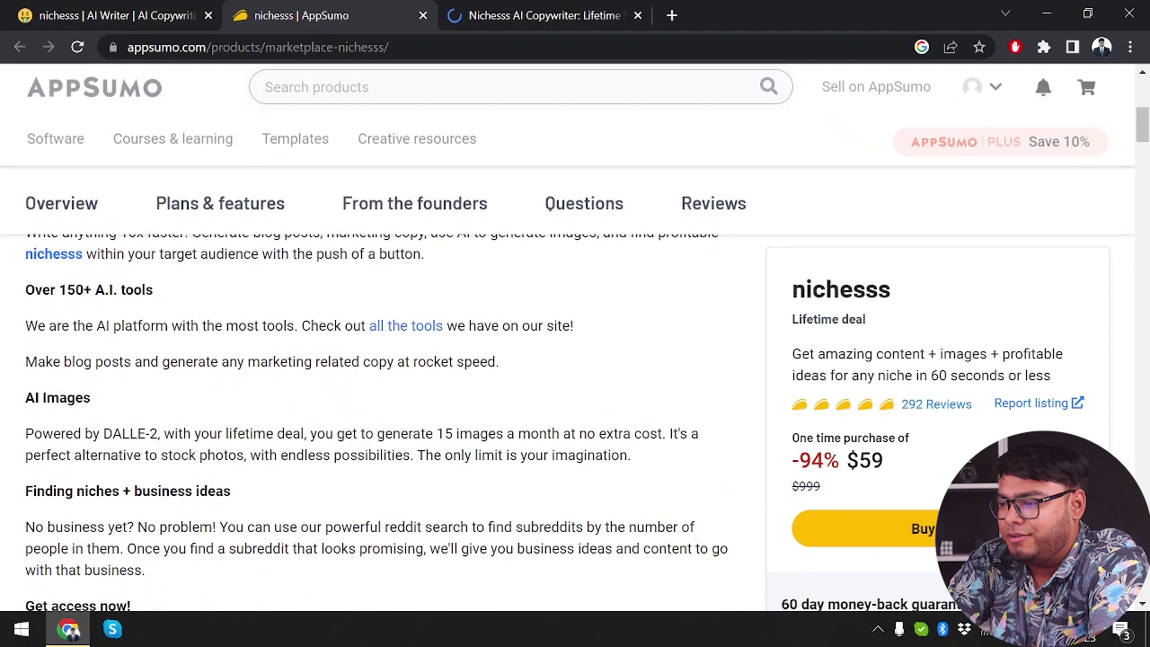
scroll(474, 437, down, 12)
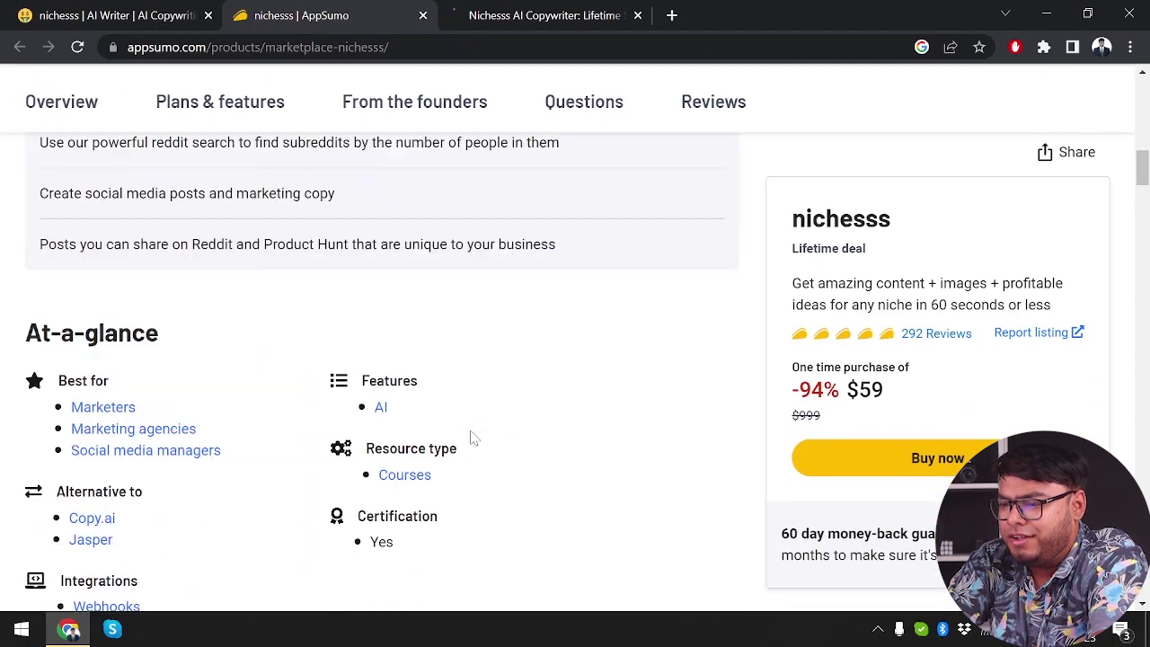
scroll(474, 438, down, 10)
scroll(473, 437, up, 6)
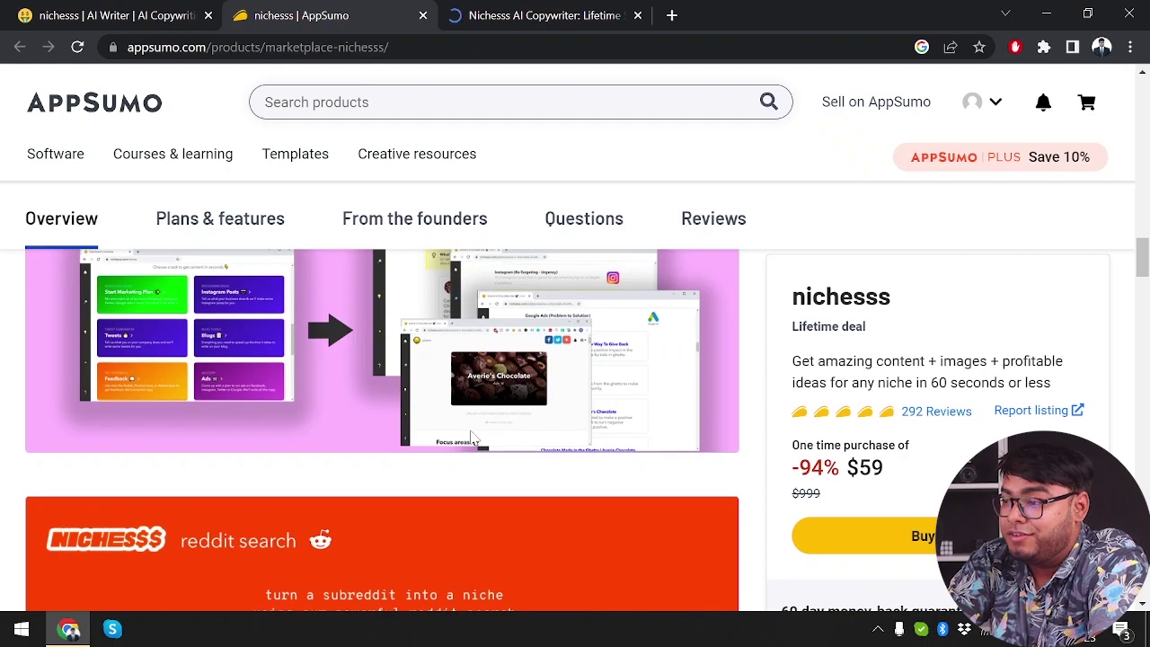
scroll(470, 436, down, 10)
scroll(470, 437, up, 12)
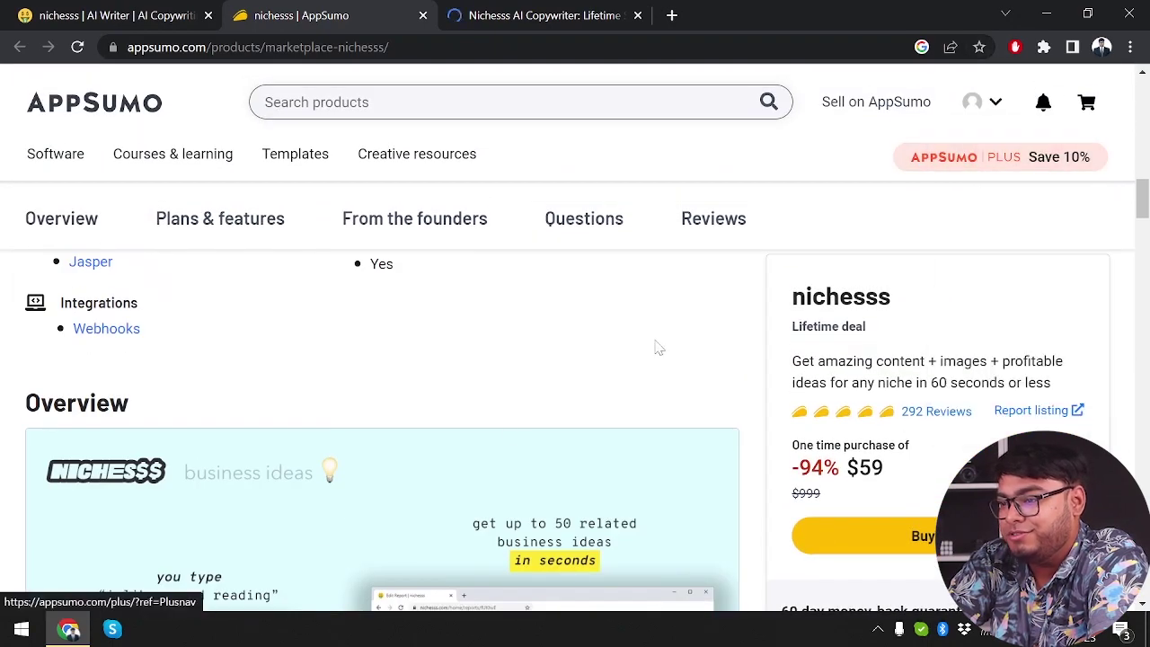
scroll(510, 434, down, 10)
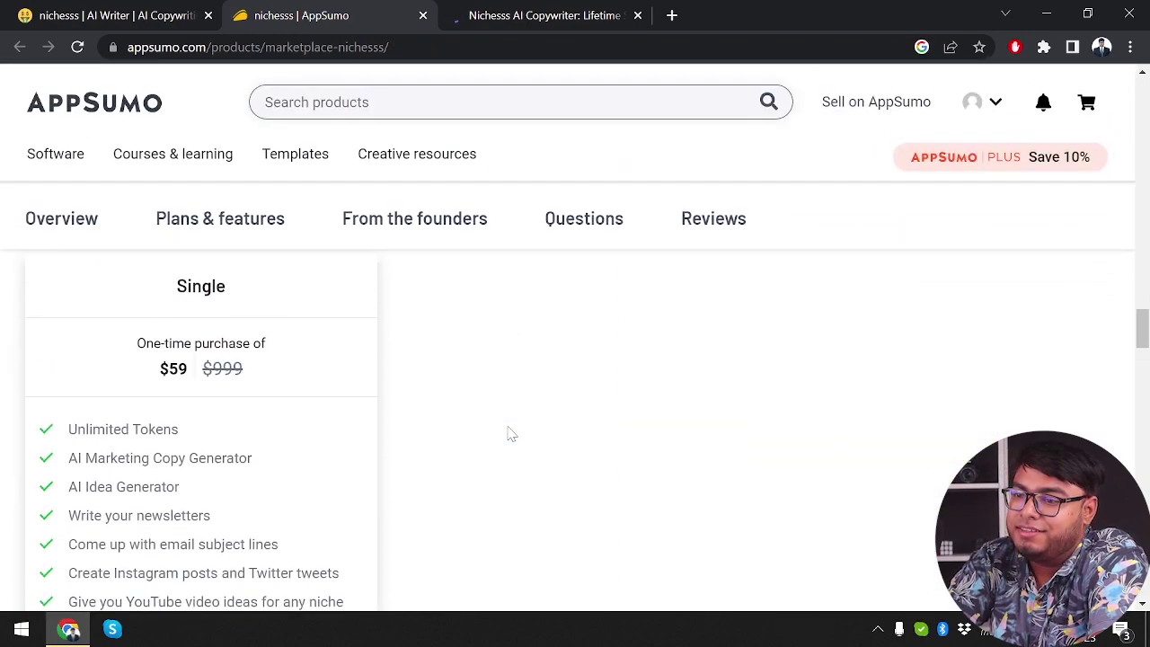
scroll(348, 441, up, 3)
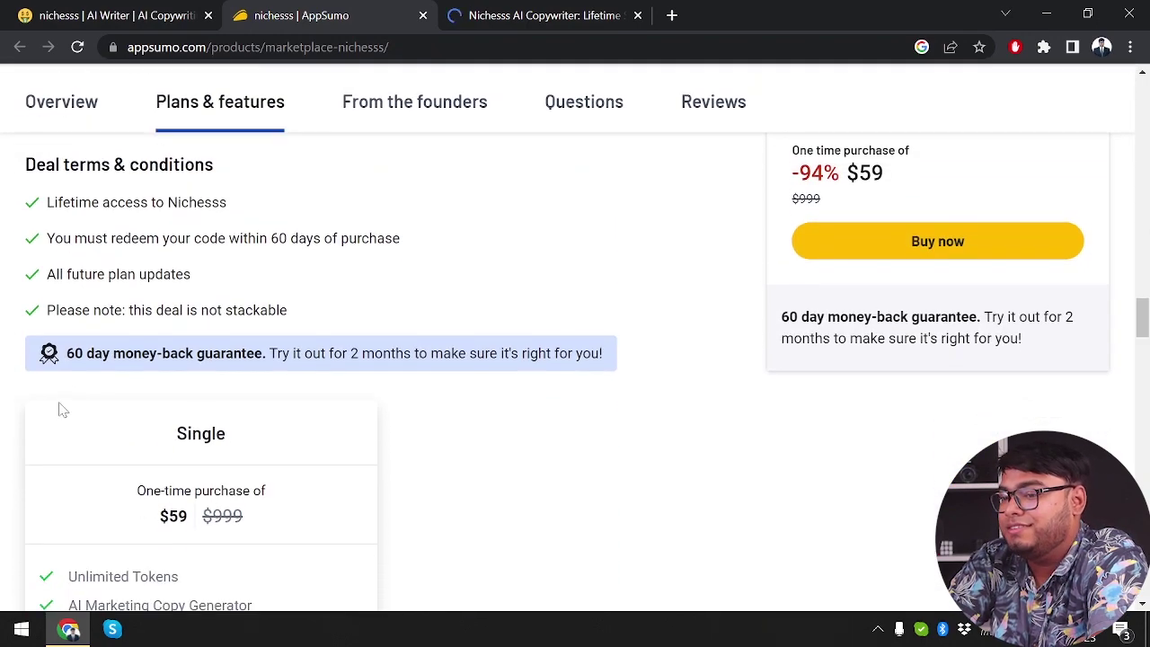
Step: Return to the nichesss home page and read the limited time offer with its money-back guarantee note
click(135, 11)
scroll(539, 364, up, 15)
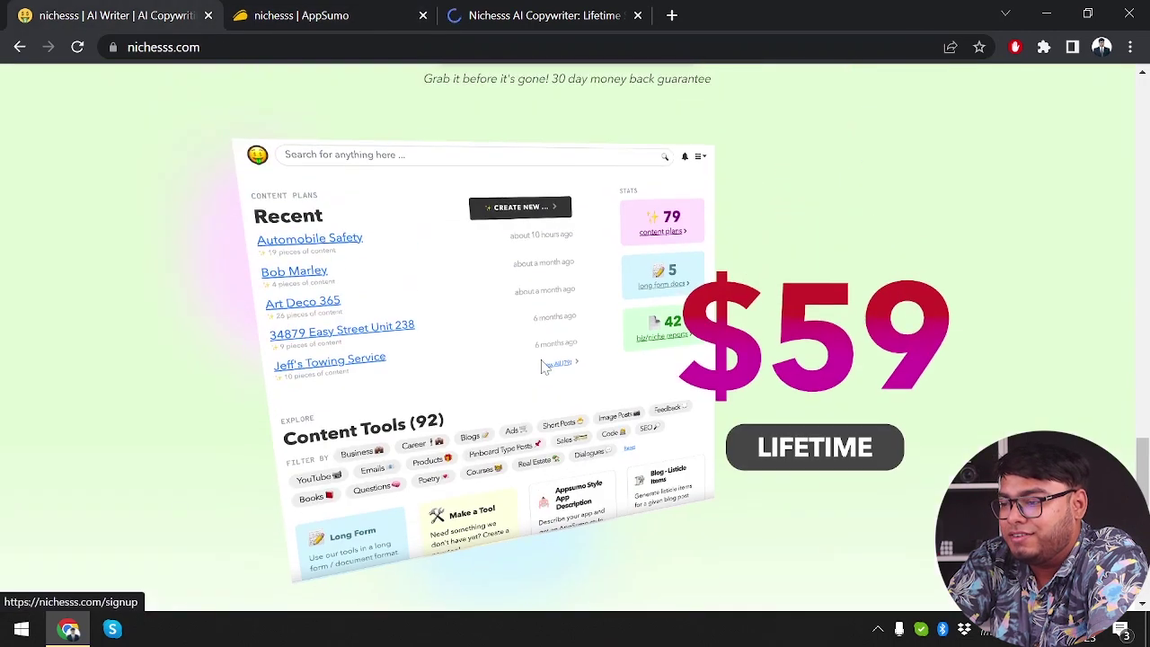
scroll(542, 365, down, 2)
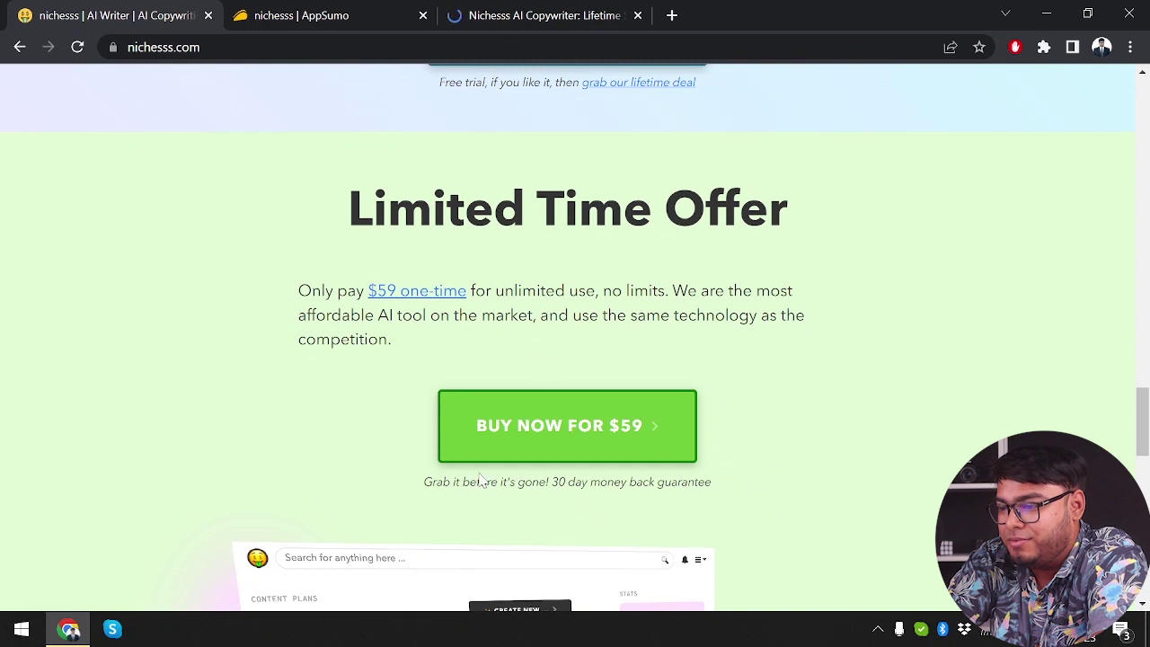
triple_click(611, 482)
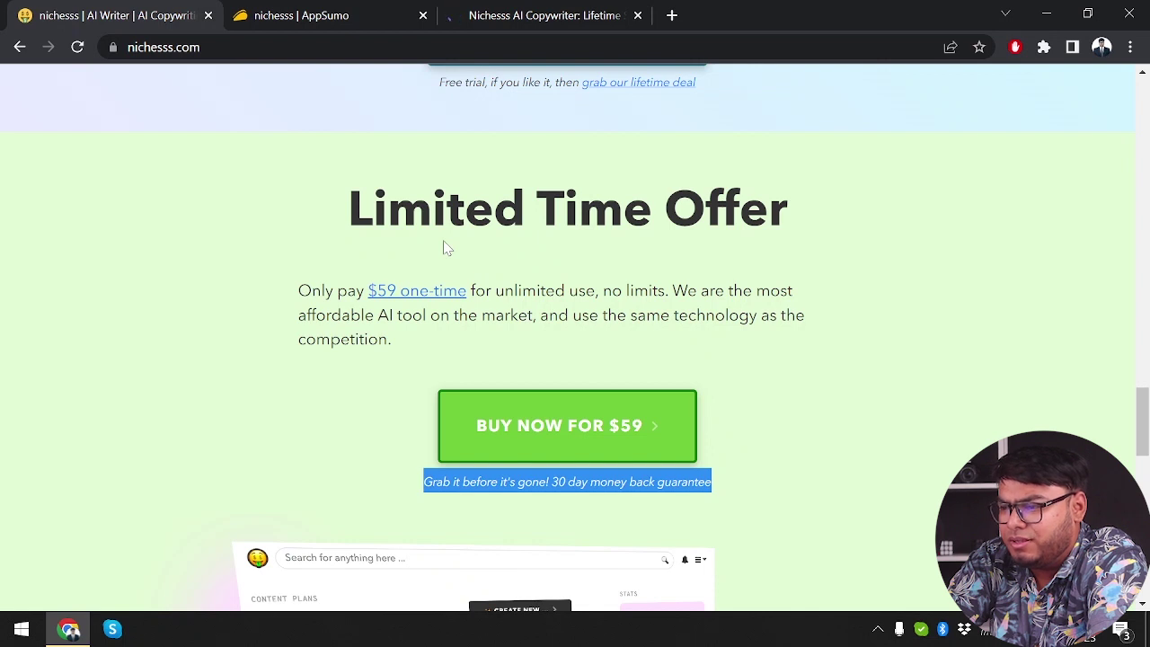
click(612, 386)
Step: Open the $59 lifetime deal purchase page from the limited time offer and review its payment options
click(545, 430)
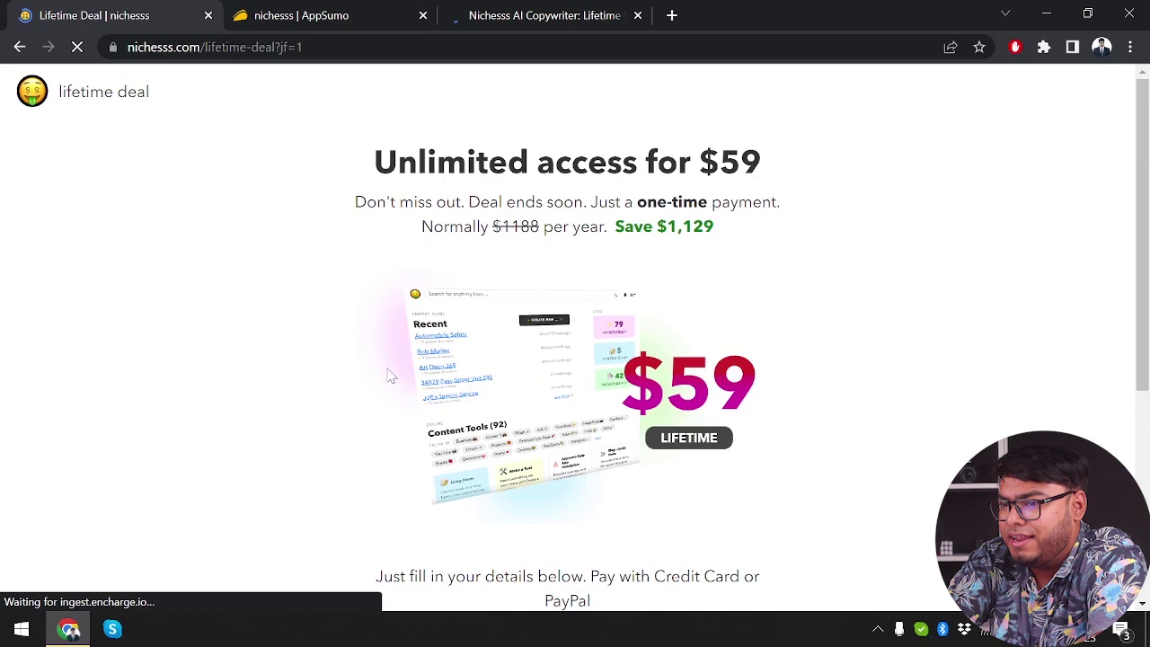
scroll(388, 376, down, 4)
scroll(388, 375, down, 3)
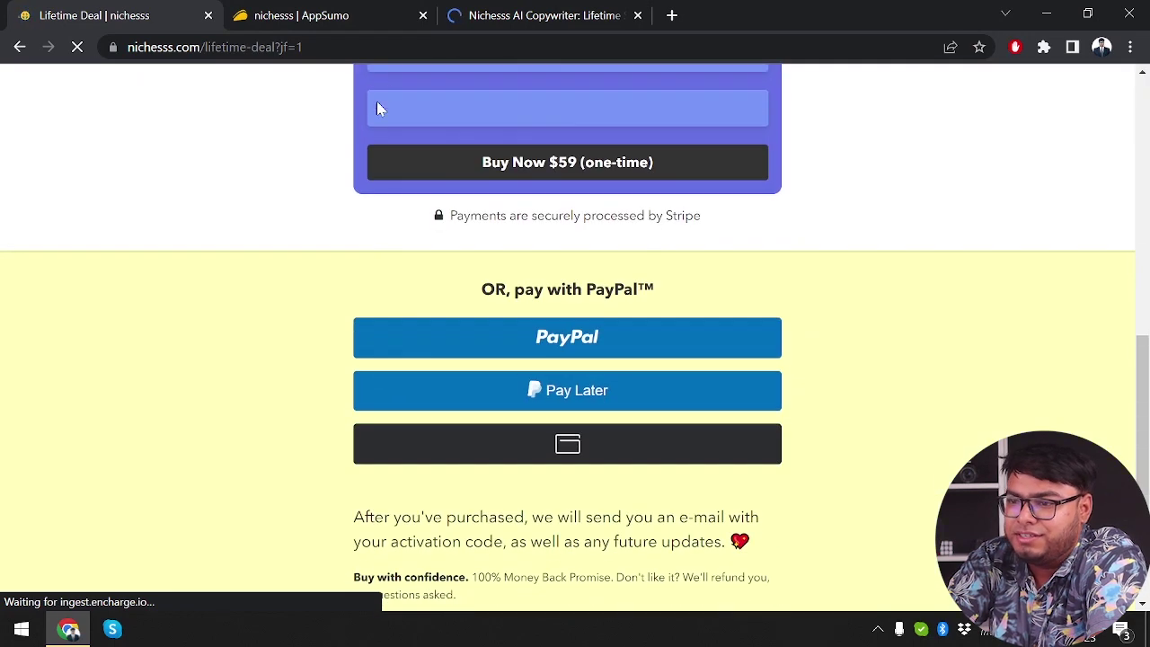
Step: Compare the nichesss lifetime deal prices on AppSumo, StackSocial and the site's own purchase page
click(352, 11)
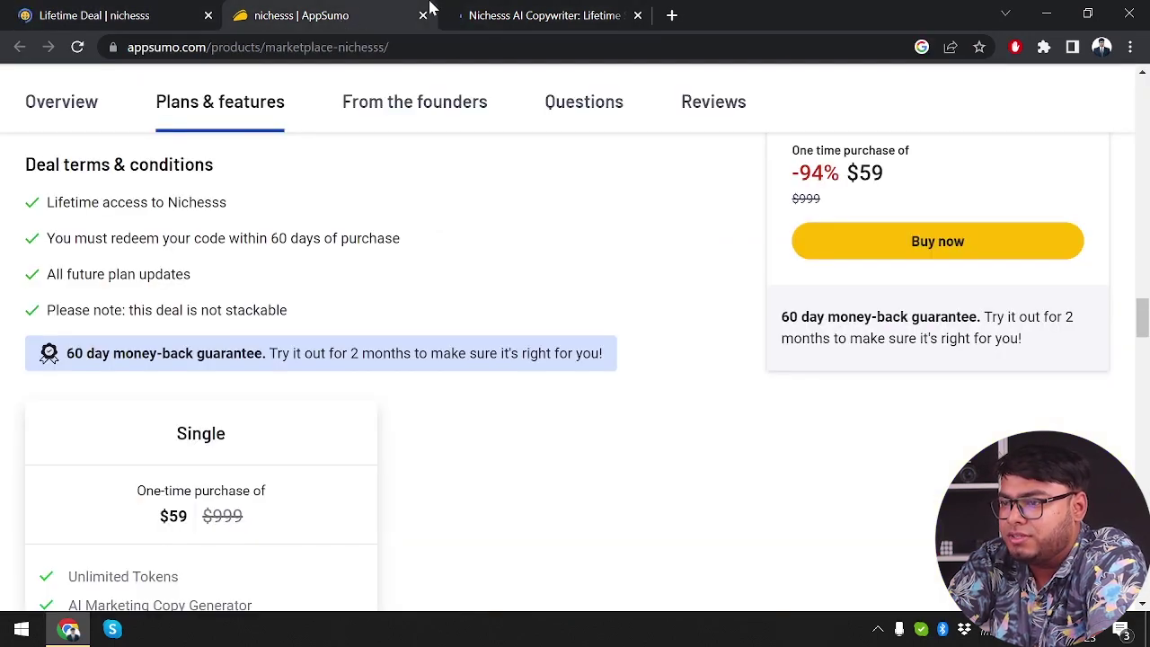
click(475, 11)
scroll(364, 396, down, 1)
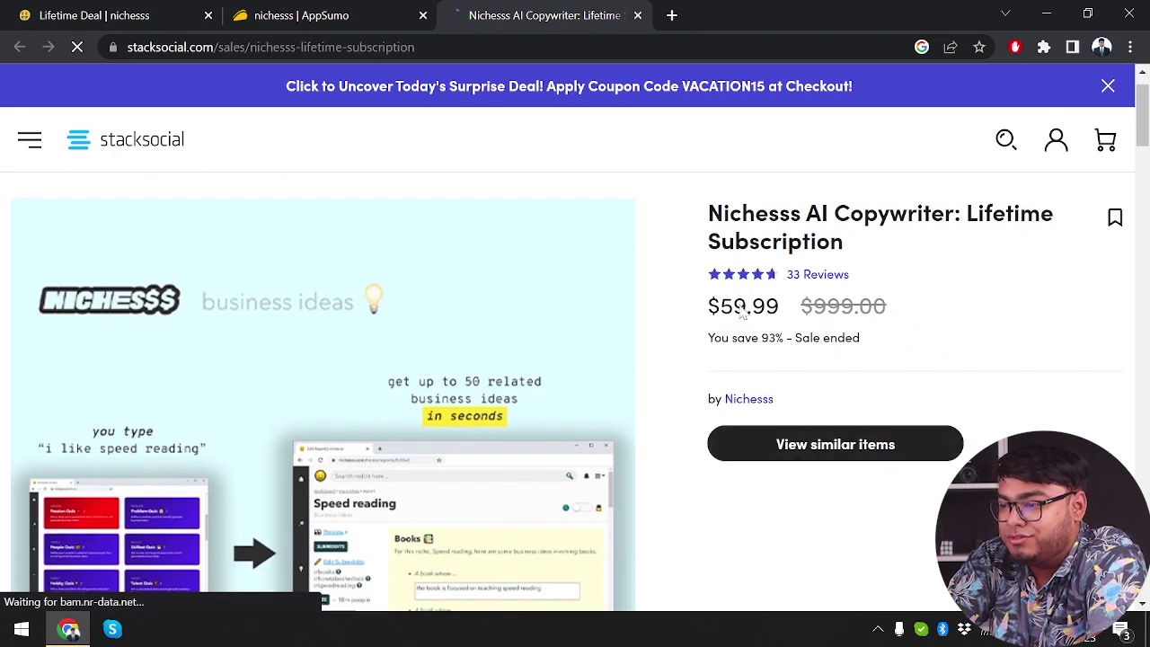
click(270, 11)
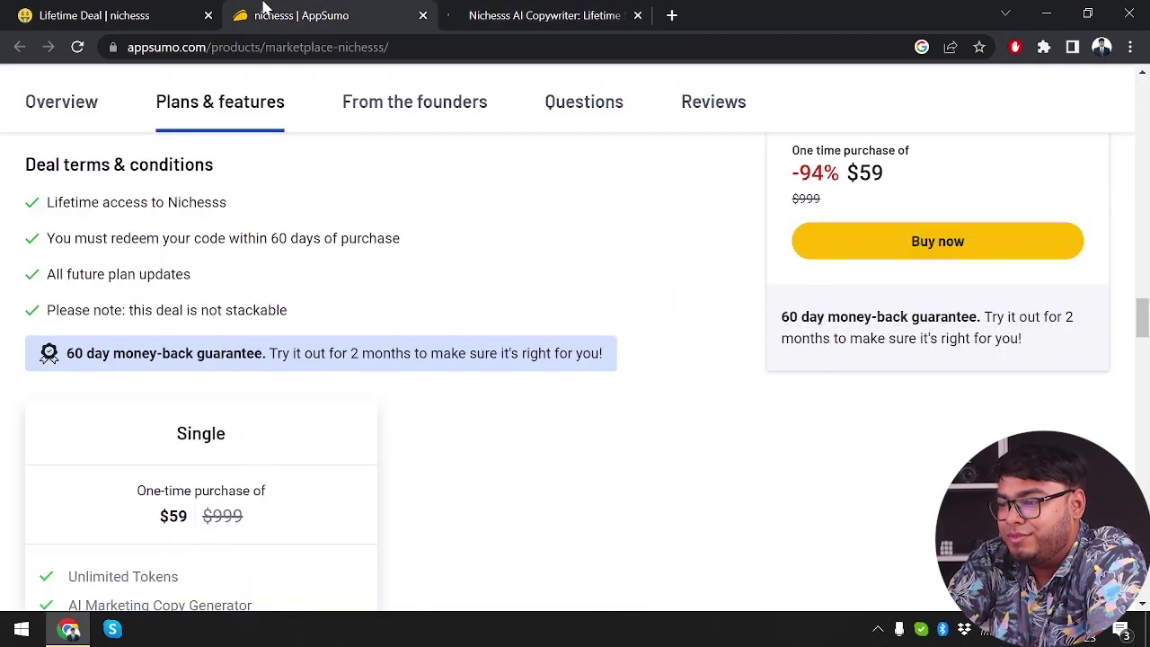
click(174, 11)
scroll(500, 321, up, 3)
scroll(501, 323, down, 1)
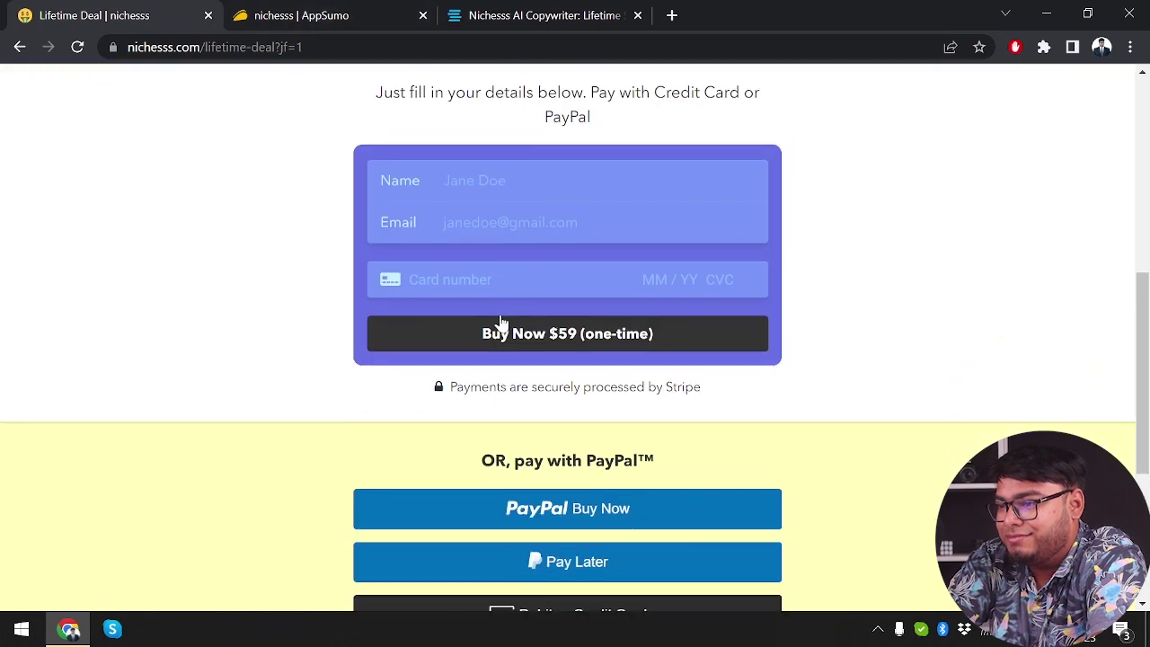
click(580, 9)
click(380, 9)
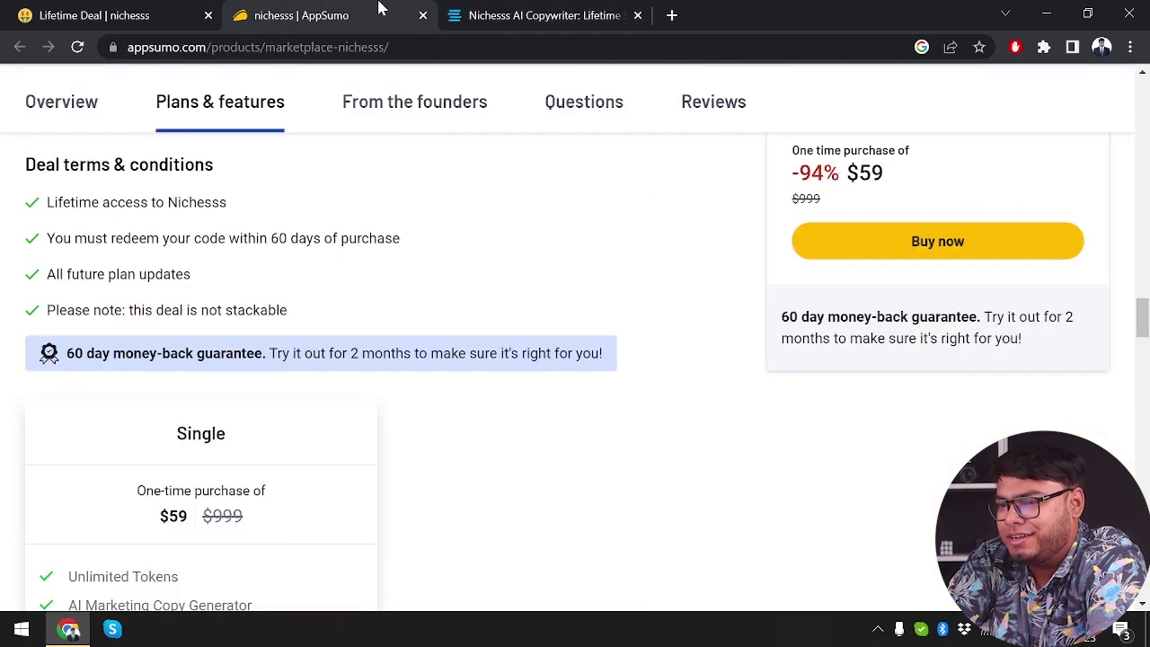
click(117, 9)
Step: Read the StackSocial listing's description, specs, terms and reviews, and close that page
click(558, 9)
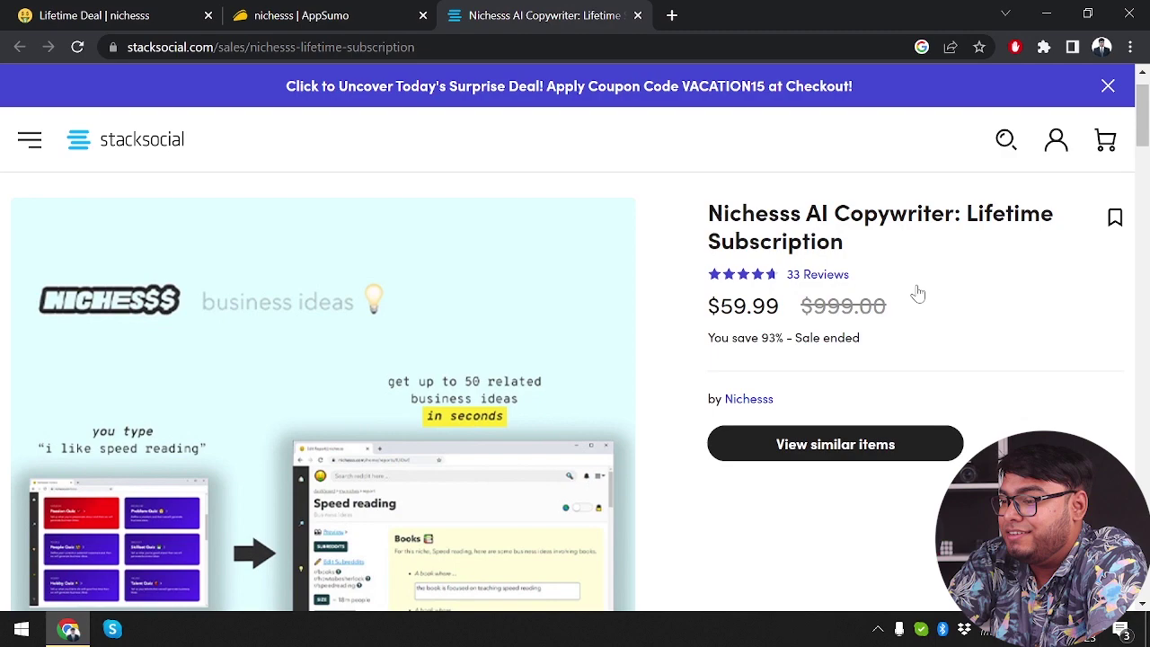
scroll(894, 304, down, 10)
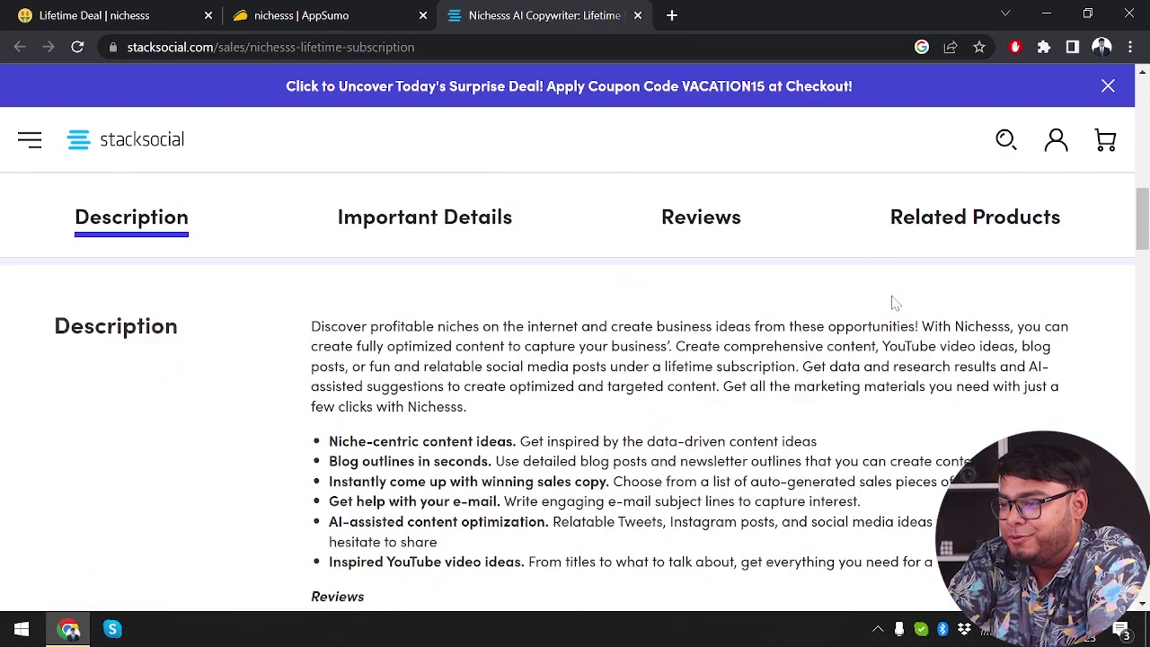
scroll(894, 304, down, 3)
scroll(894, 304, up, 2)
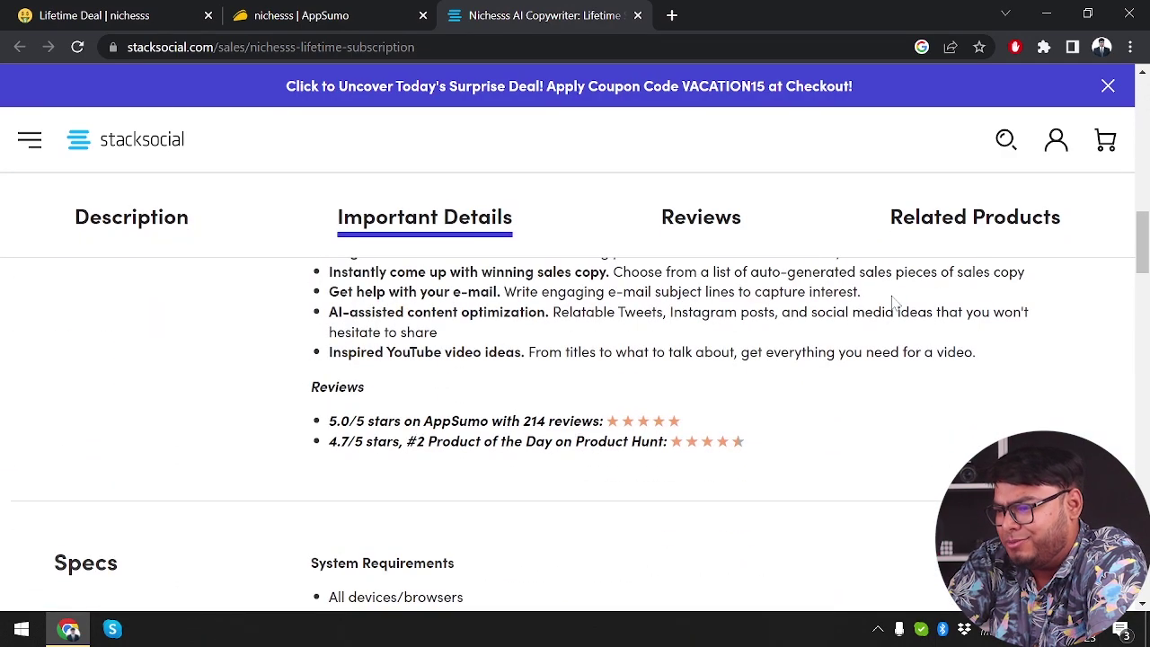
scroll(894, 304, down, 4)
scroll(894, 304, down, 3)
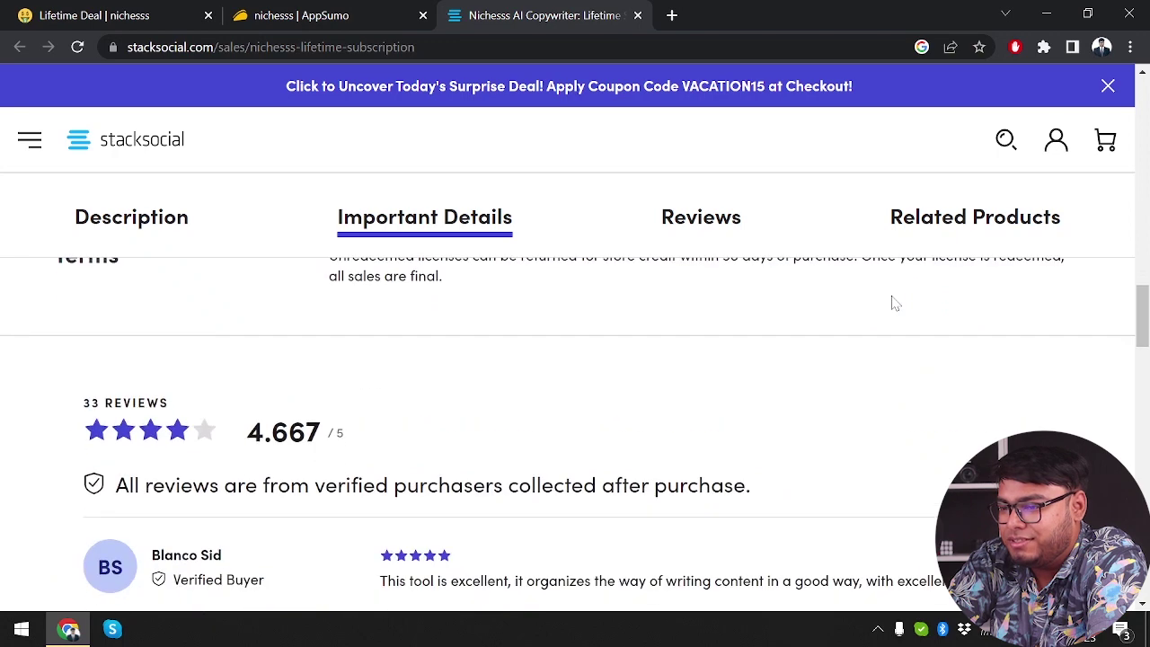
scroll(894, 303, up, 4)
scroll(894, 304, up, 1)
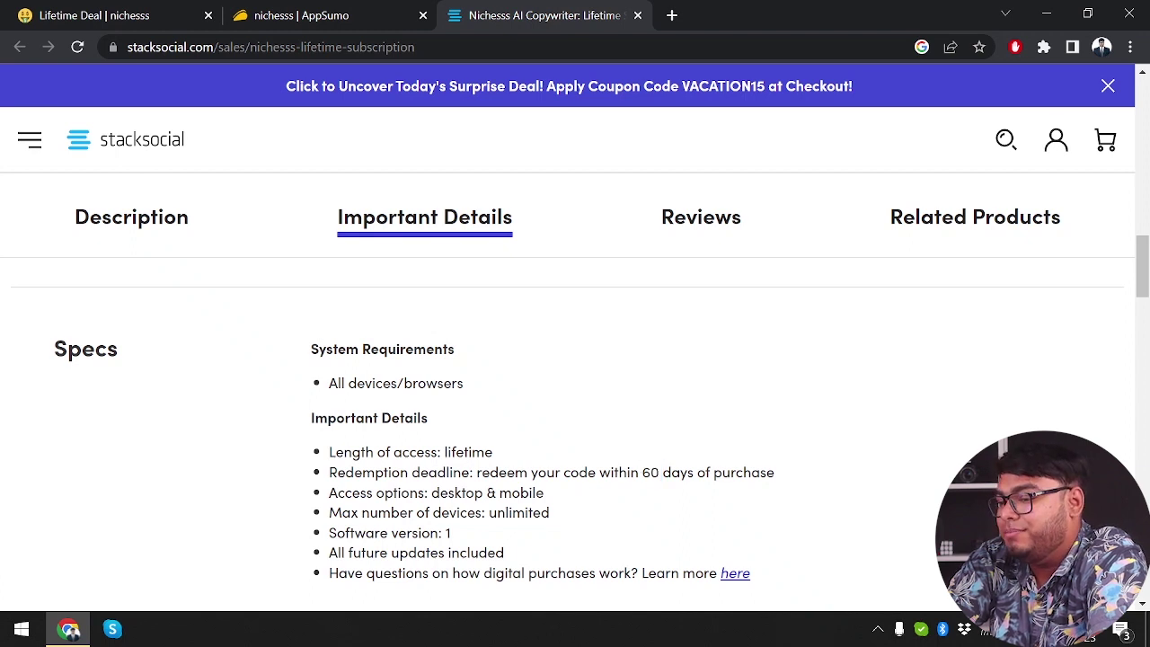
click(636, 15)
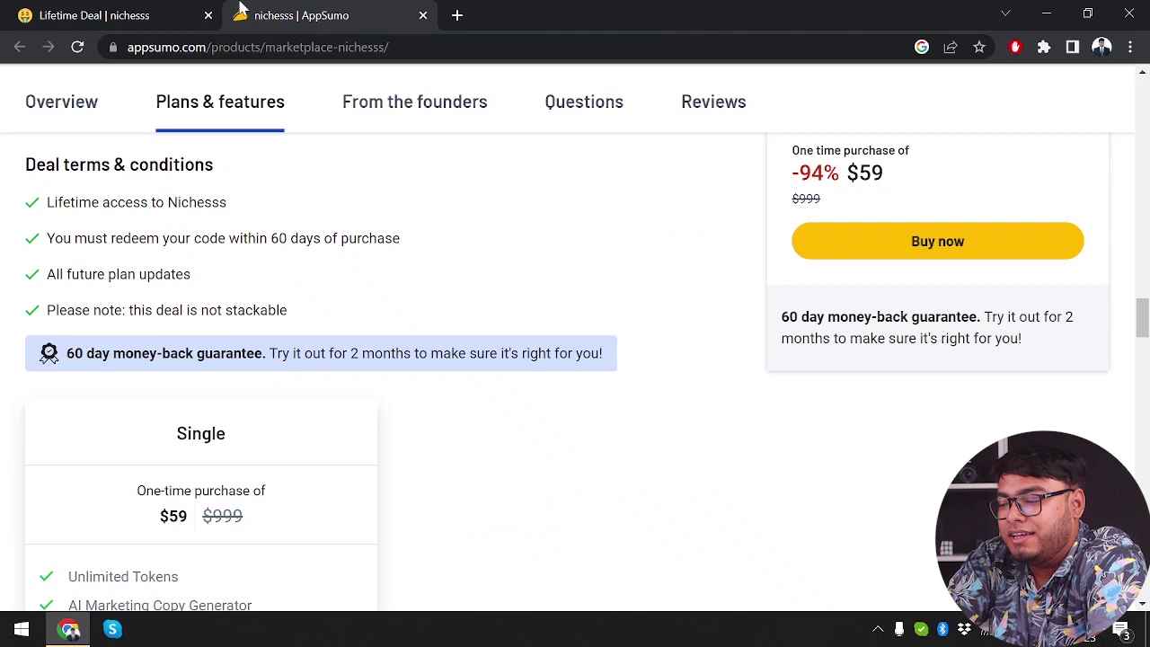
Step: Check the nichesss purchase form against the AppSumo deal terms and pricing, and close the AppSumo listing
click(117, 11)
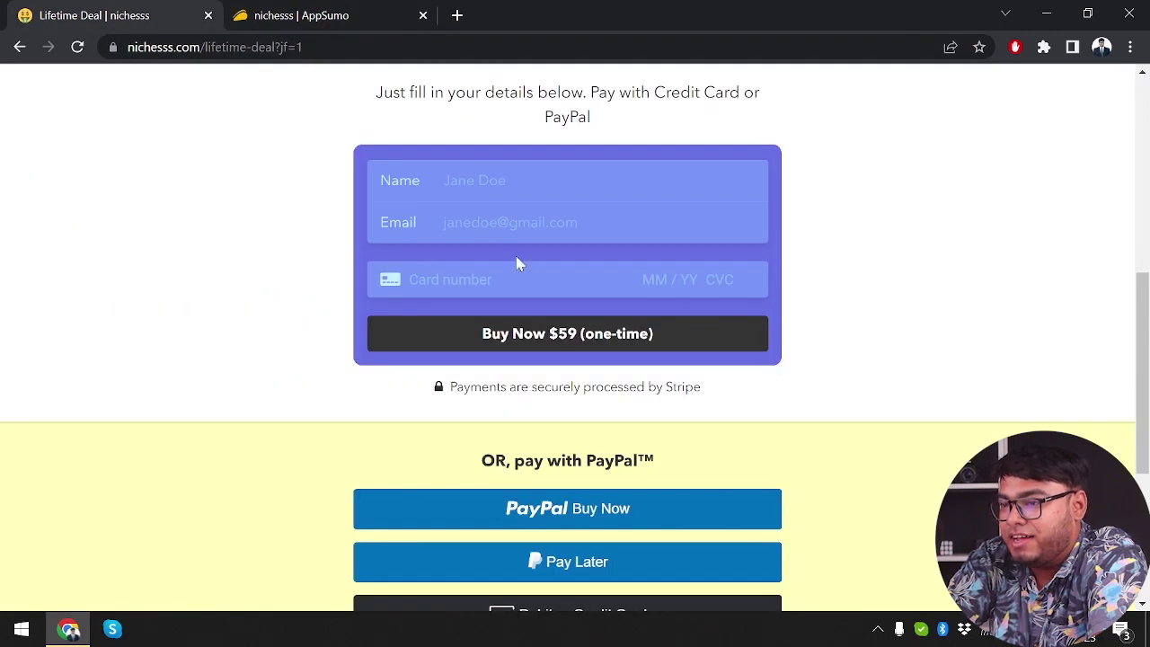
click(305, 15)
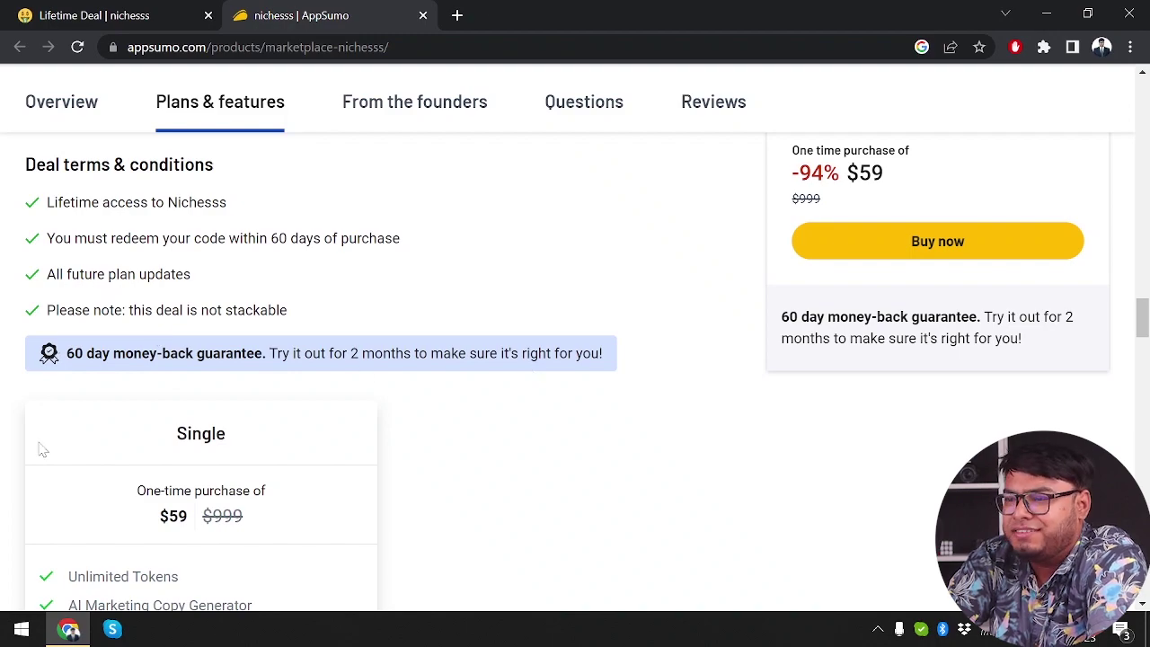
drag(43, 449, 429, 298)
click(902, 248)
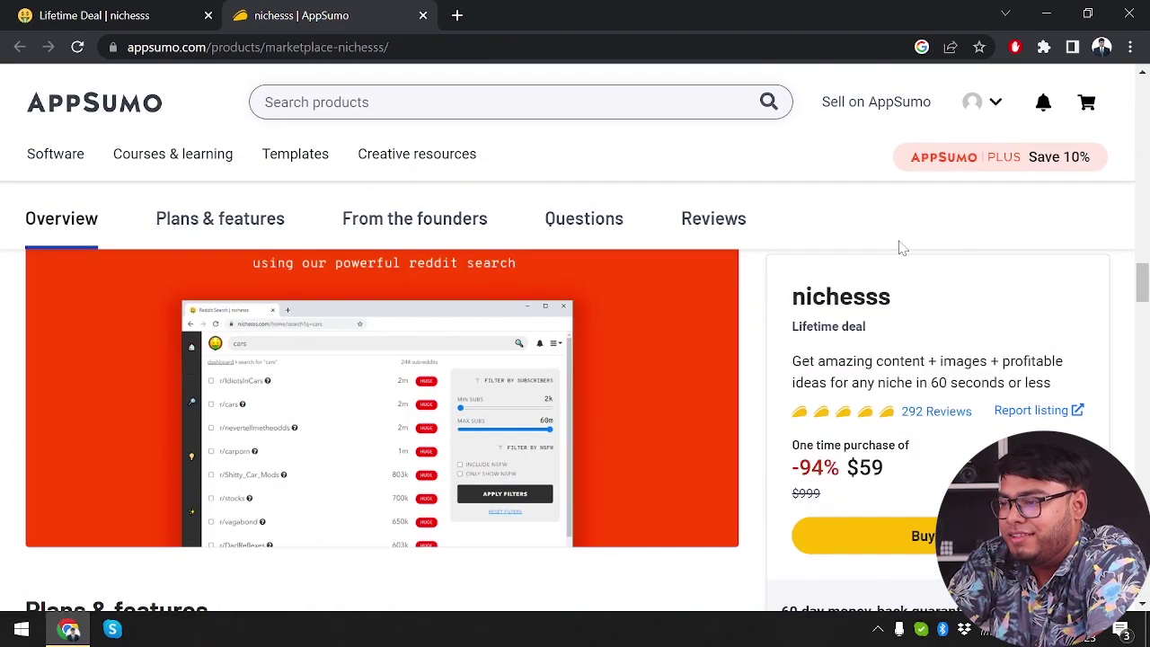
scroll(899, 247, up, 10)
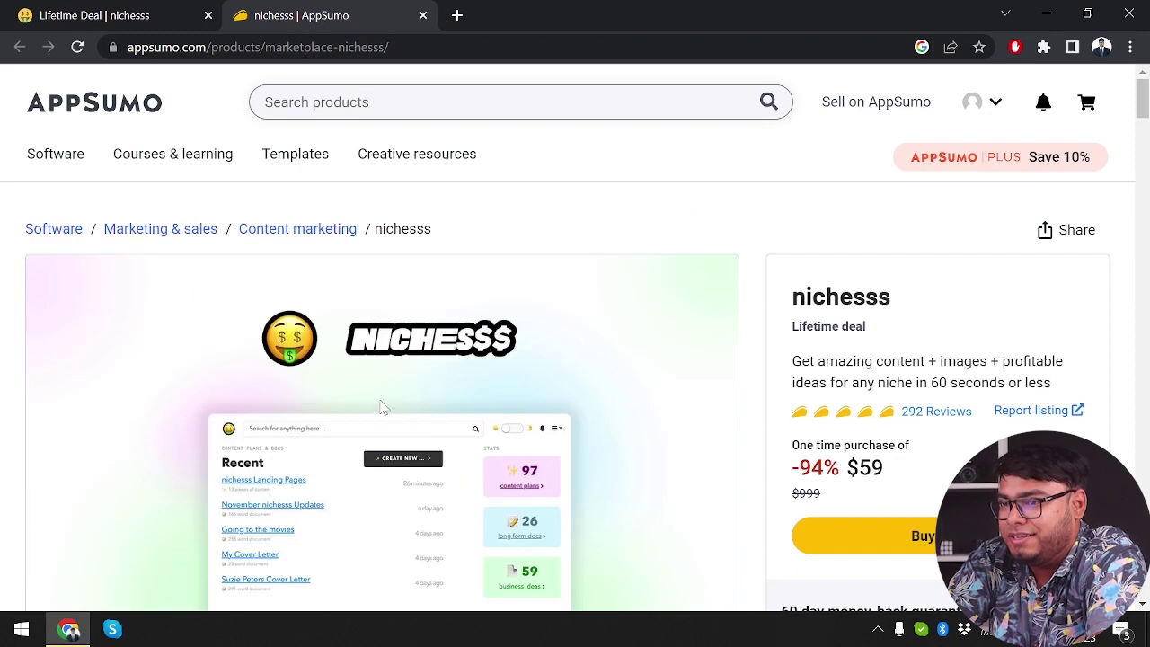
click(423, 15)
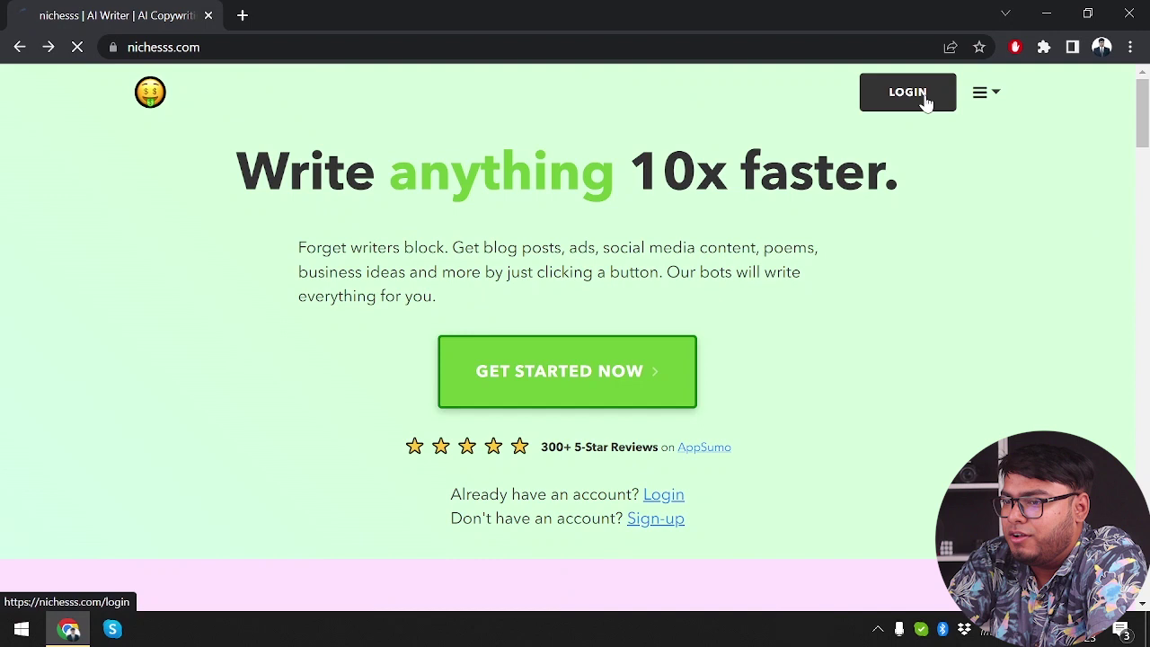
Step: Log in to the nichesss account from the home page with the prefilled credentials
click(921, 97)
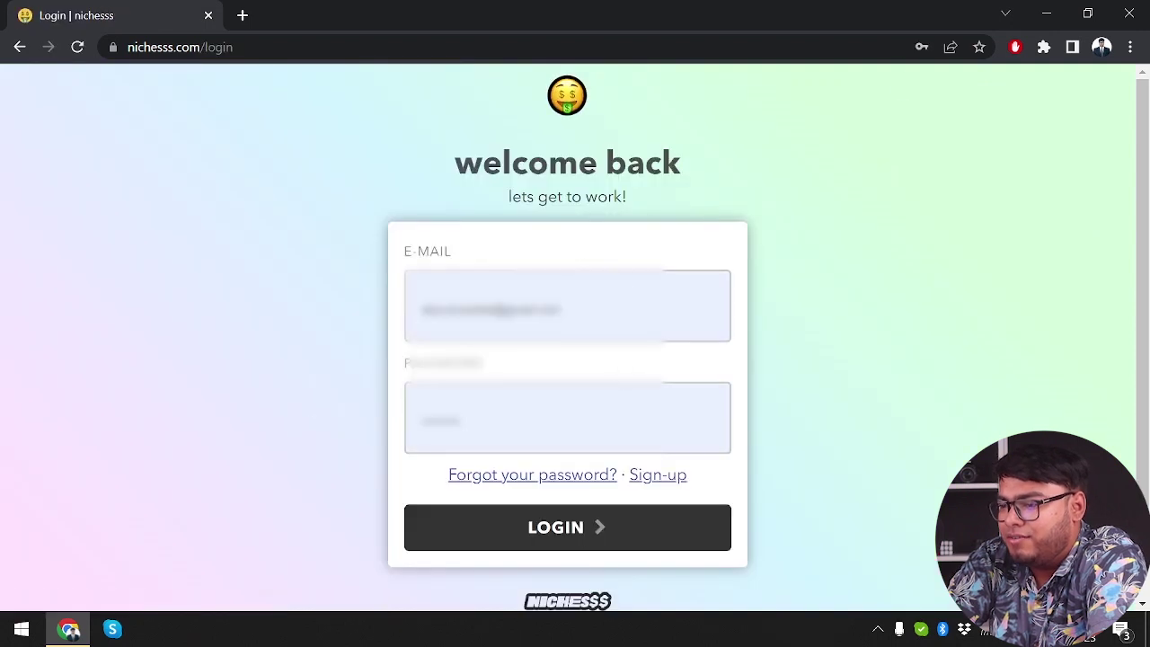
scroll(571, 452, down, 2)
click(626, 441)
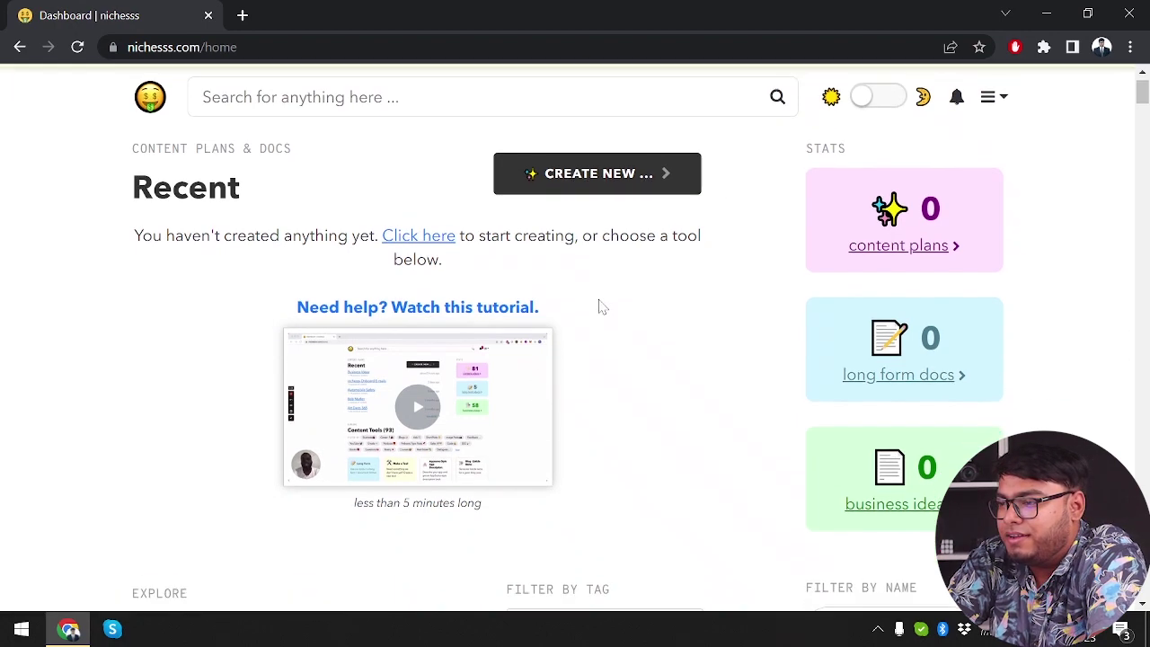
Step: Create a new content plan project named "test" from the dashboard
click(559, 216)
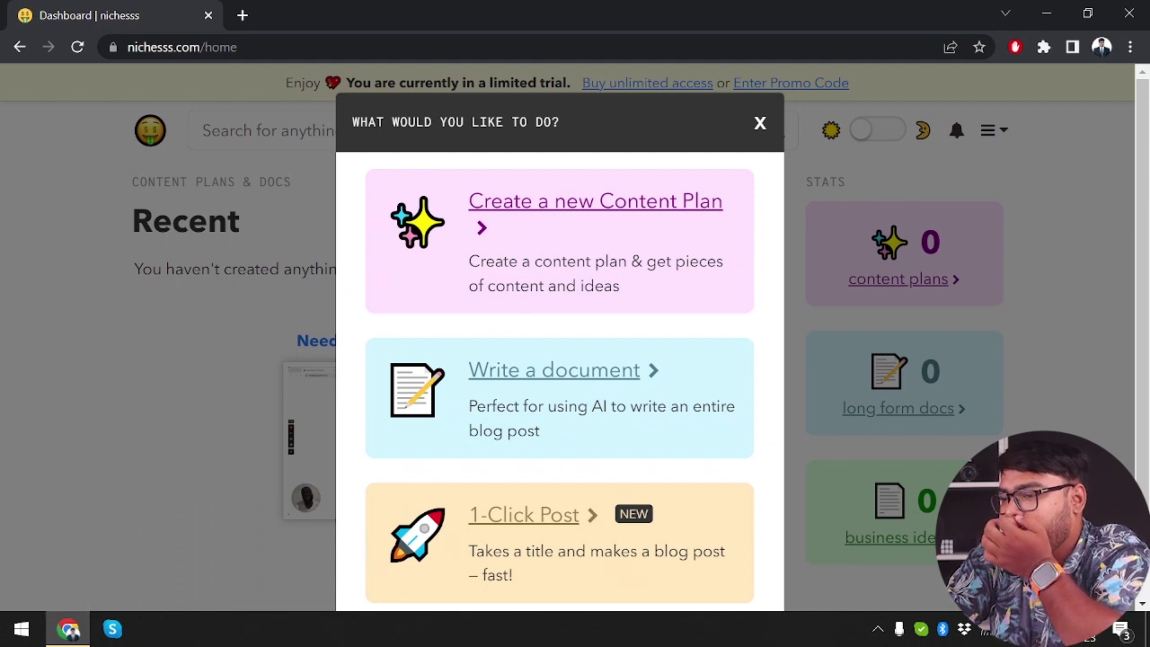
scroll(577, 372, down, 1)
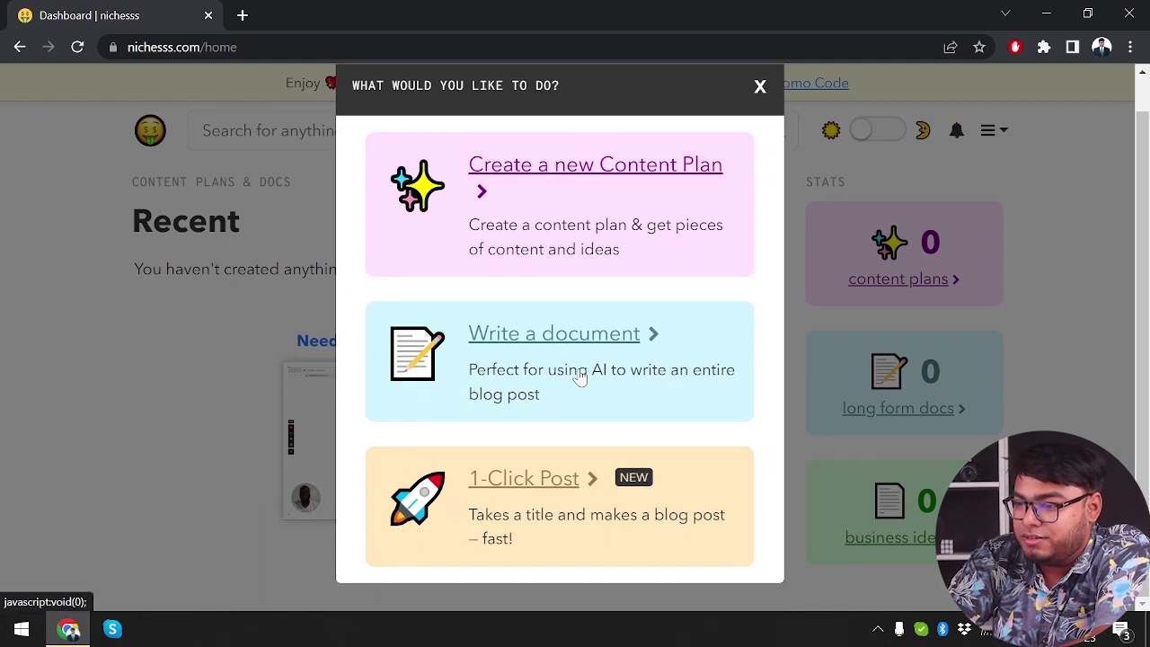
click(556, 181)
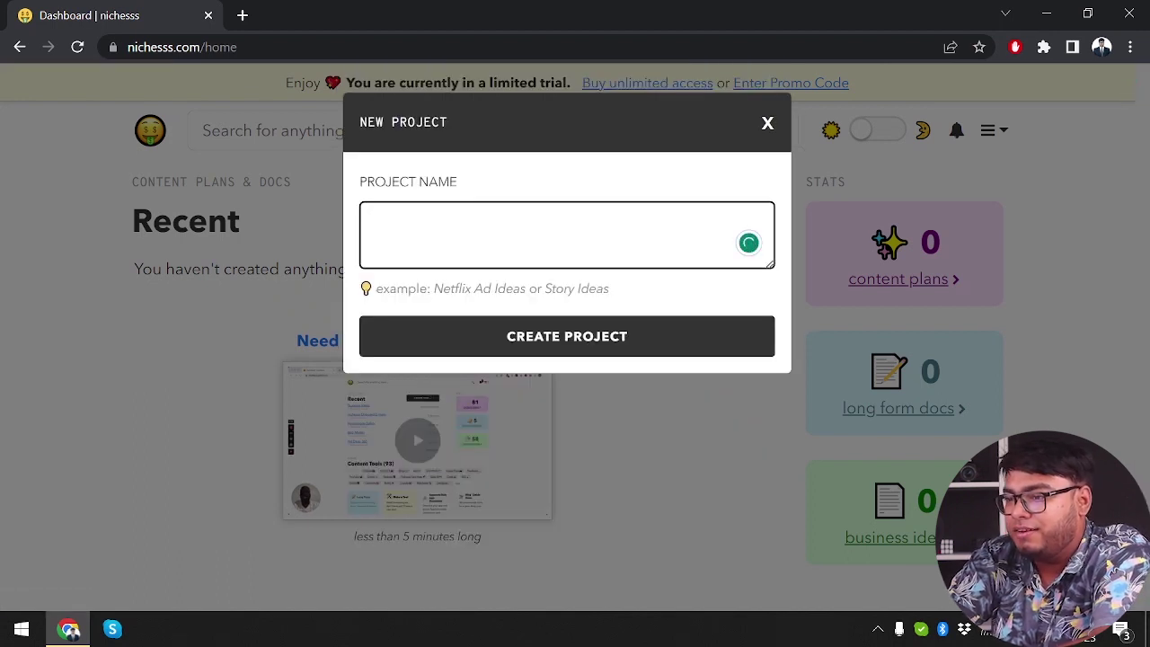
text(test)
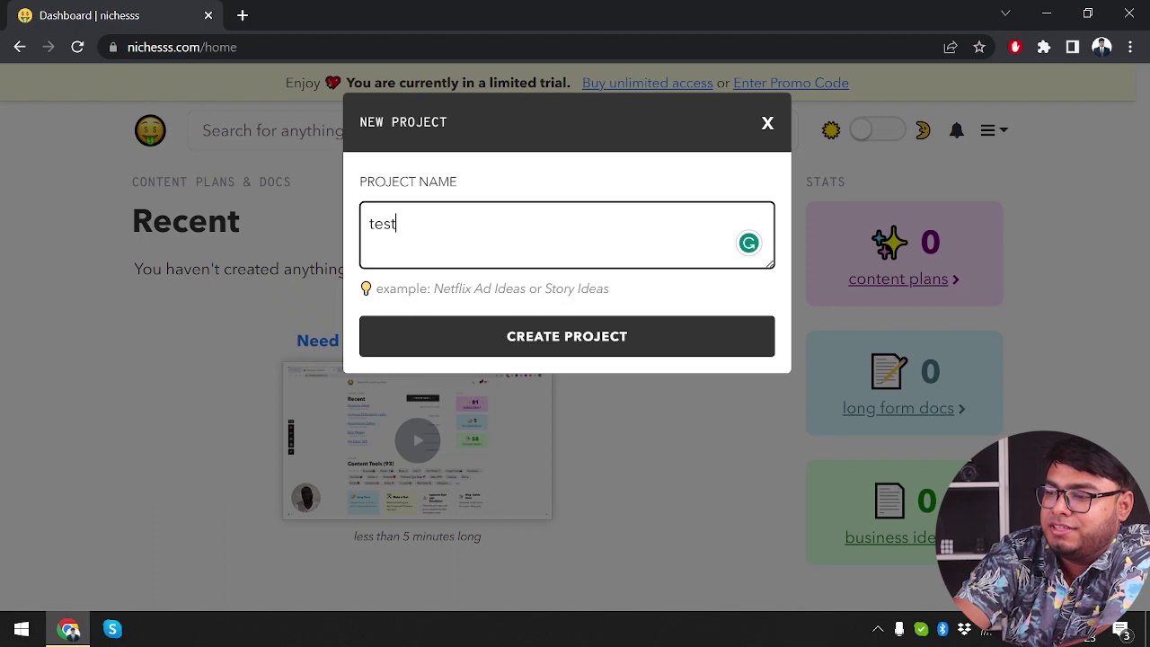
click(626, 351)
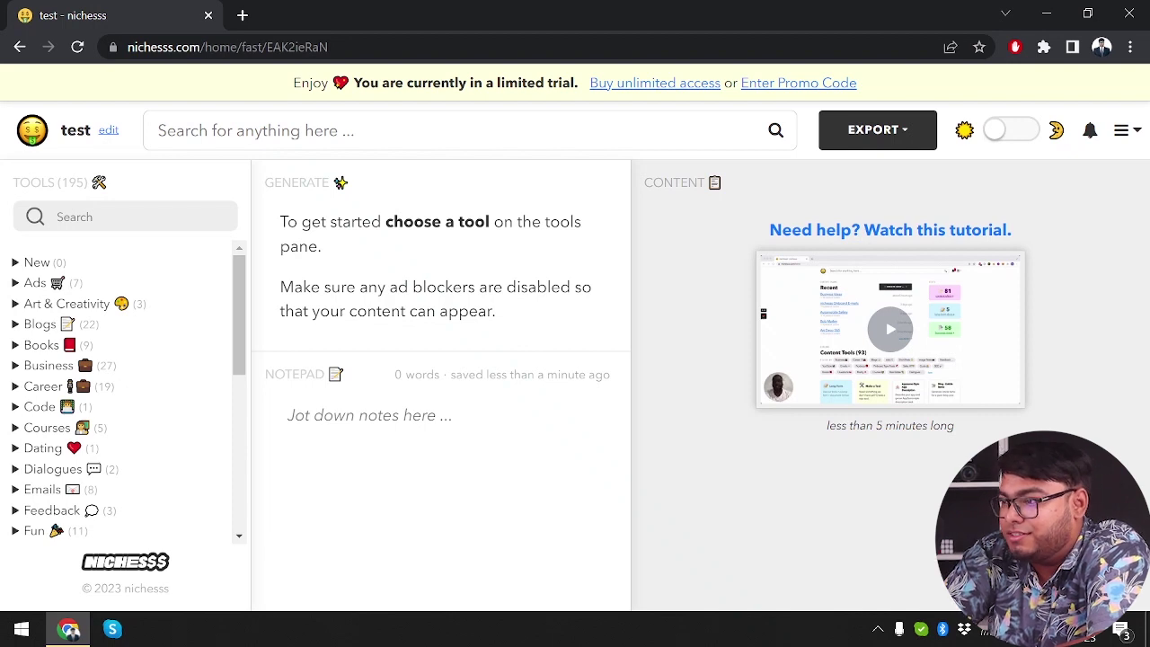
Step: Set AdBlock to always pause on nichesss.com
click(1015, 47)
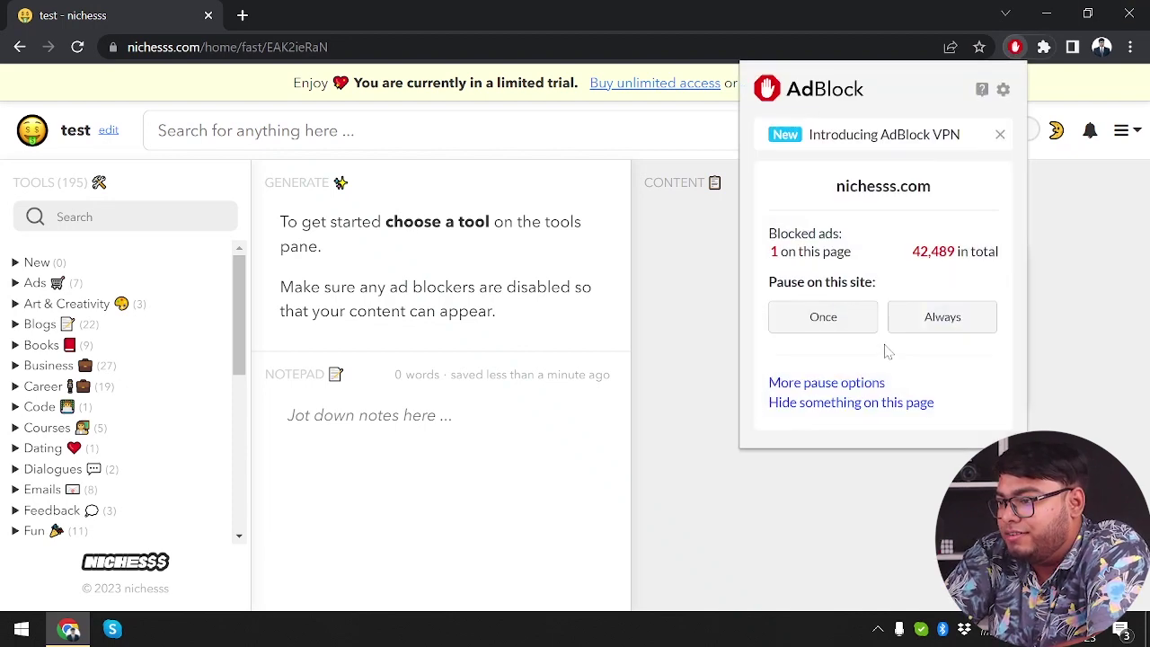
click(958, 319)
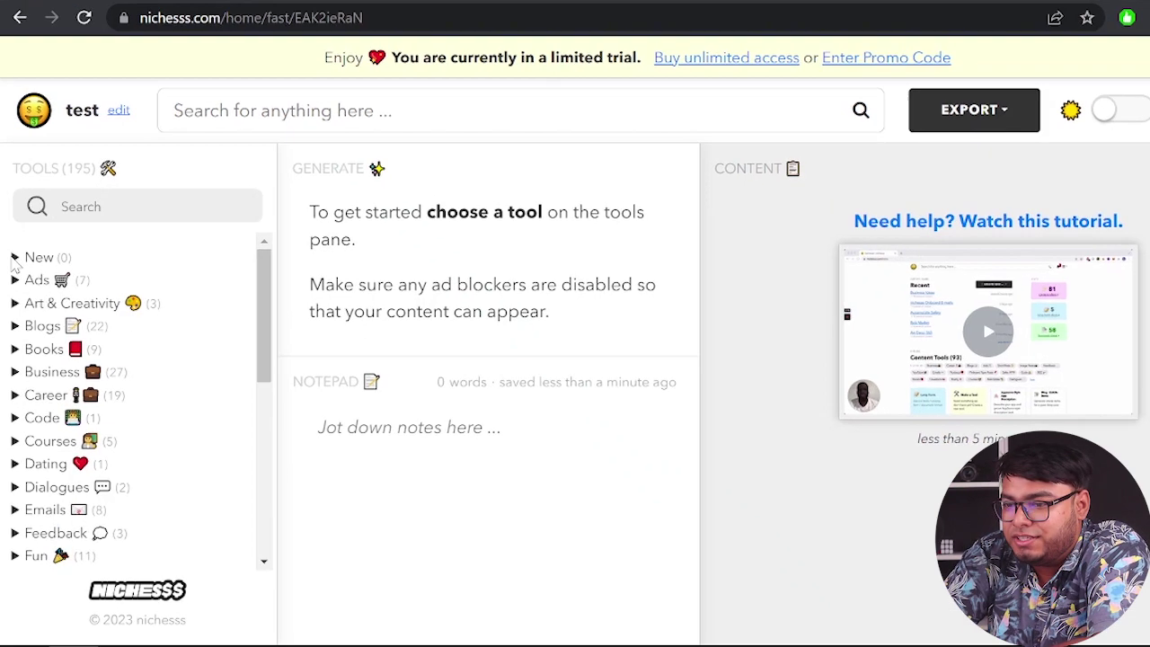
Step: Expand the New and Ads tool categories and open the Short Posts Ads tool
click(45, 259)
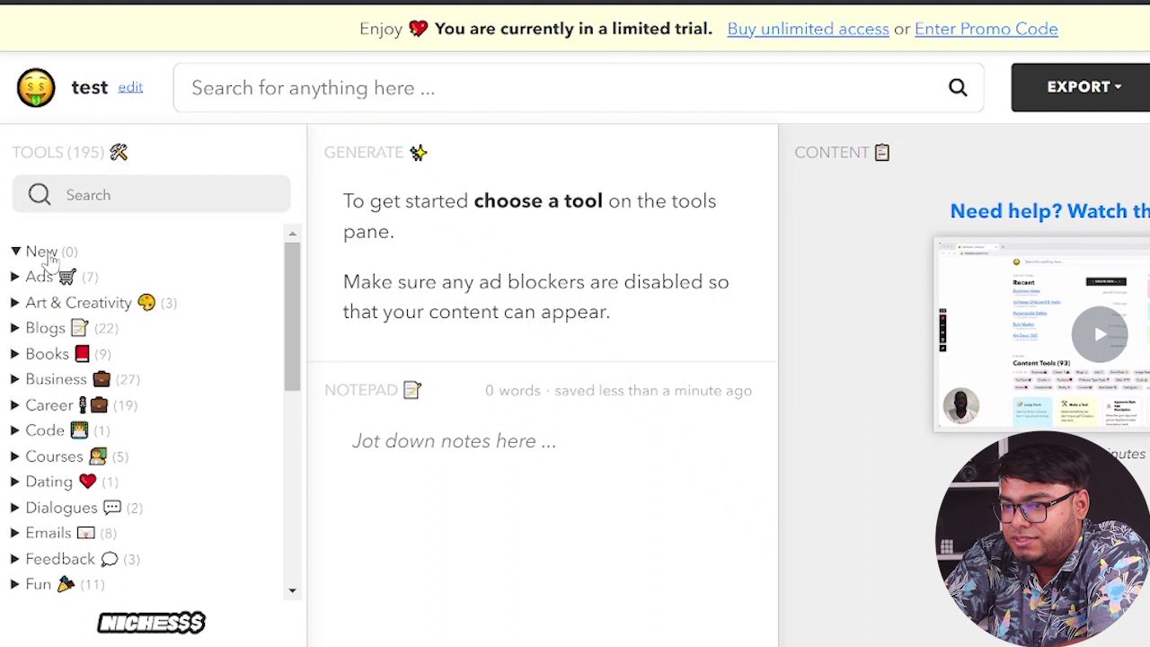
double_click(40, 278)
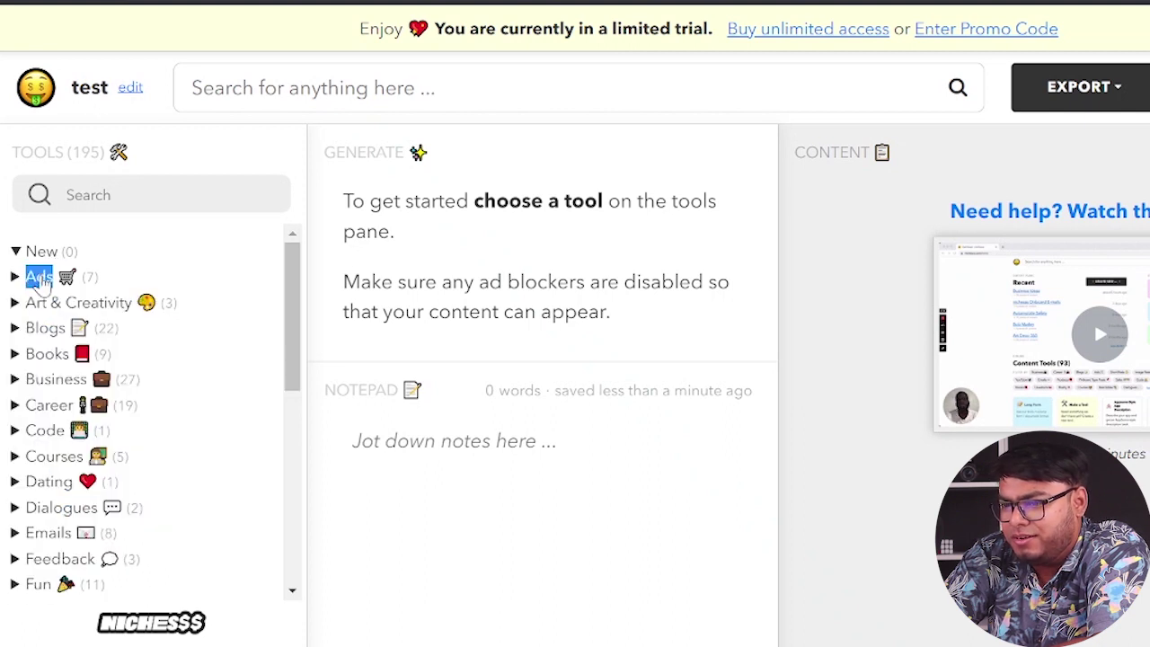
click(40, 278)
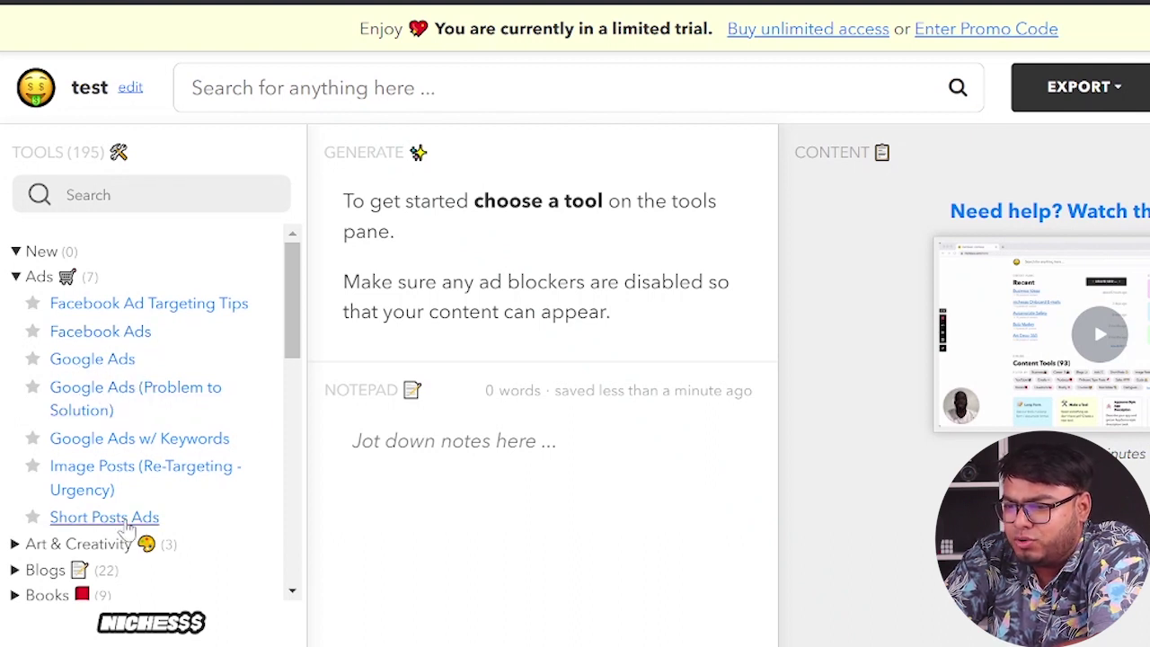
click(128, 519)
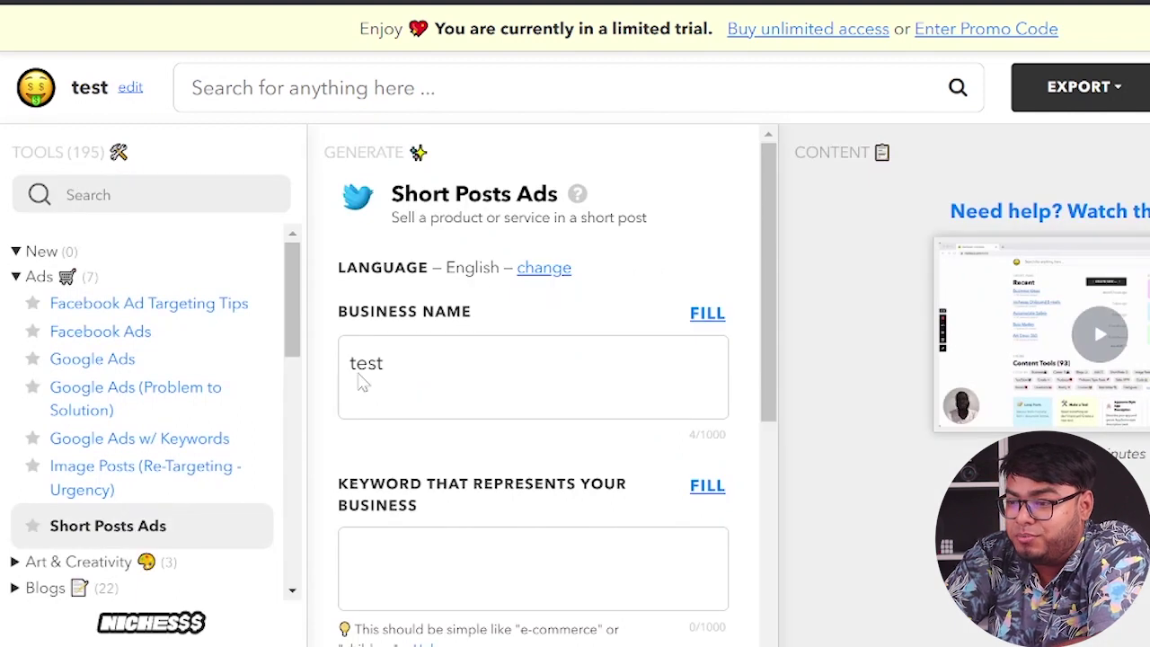
double_click(416, 194)
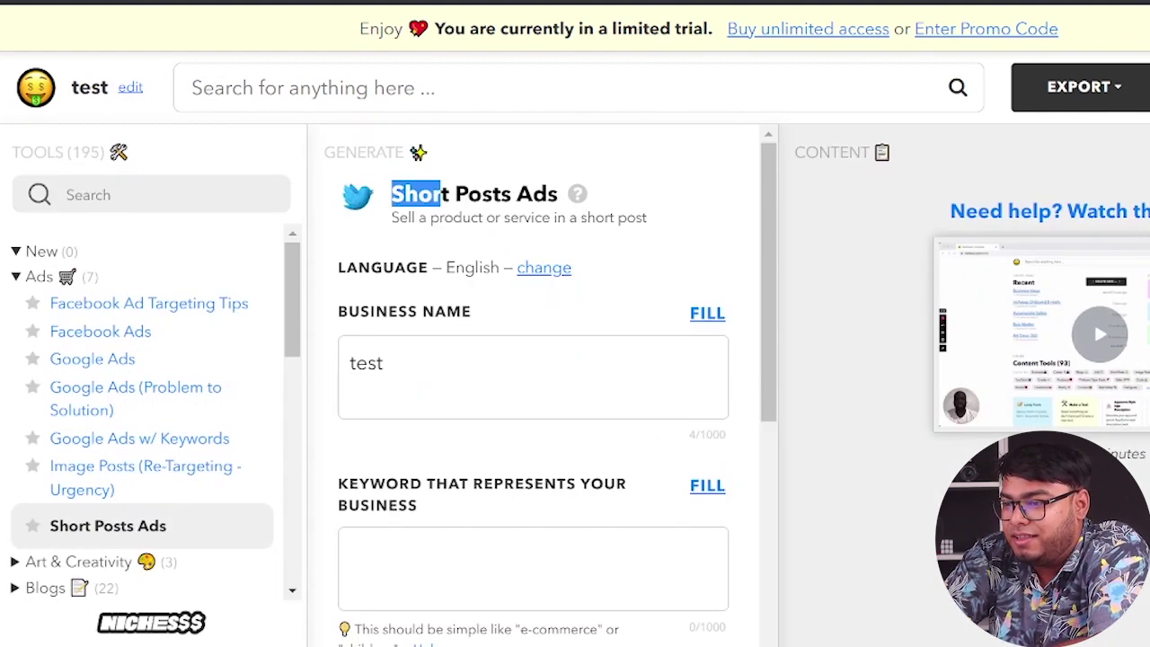
click(663, 226)
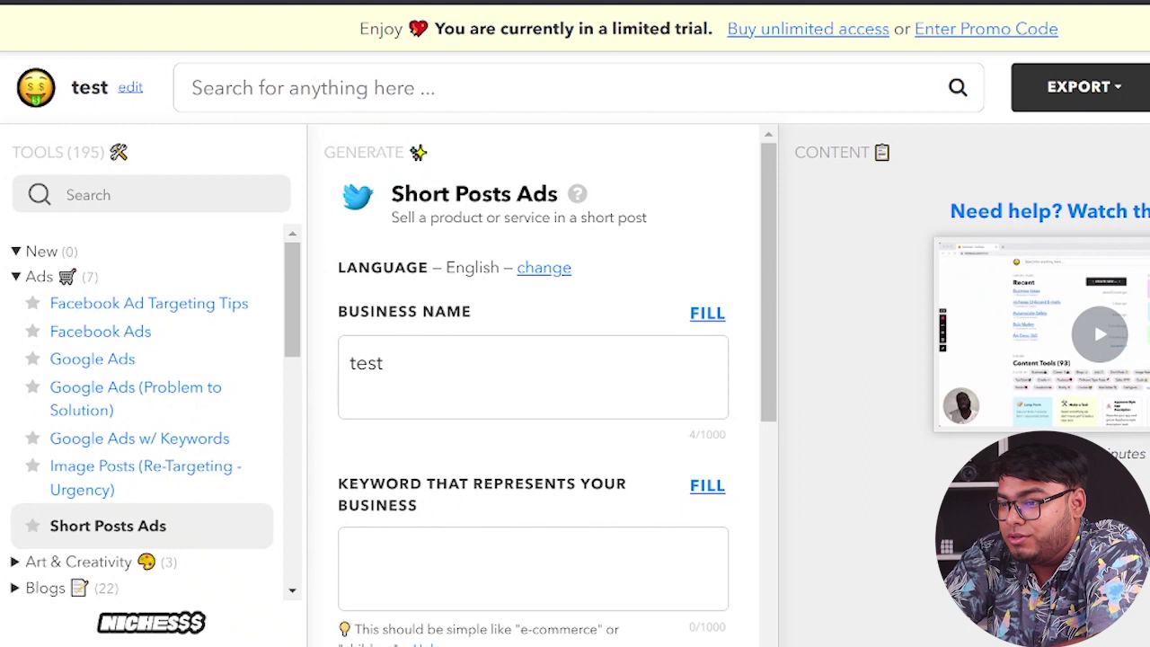
Step: Replace the business name with "nichesss" and activate the field for the keyword that represents the business
click(384, 363)
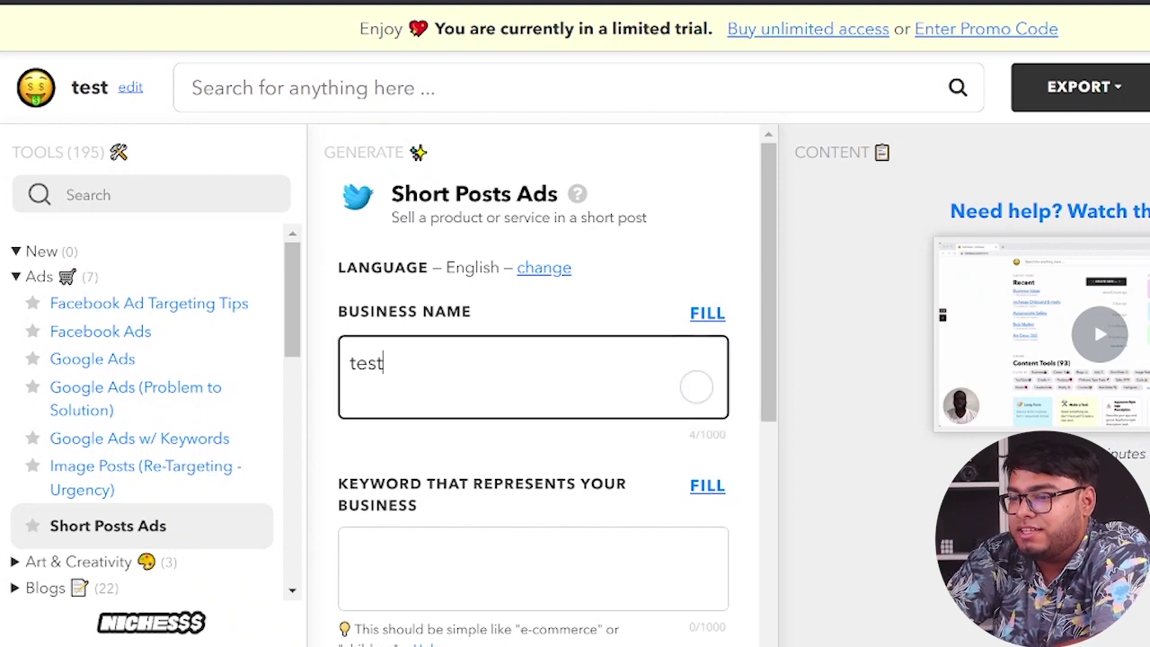
key(ctrl+a)
text(nich)
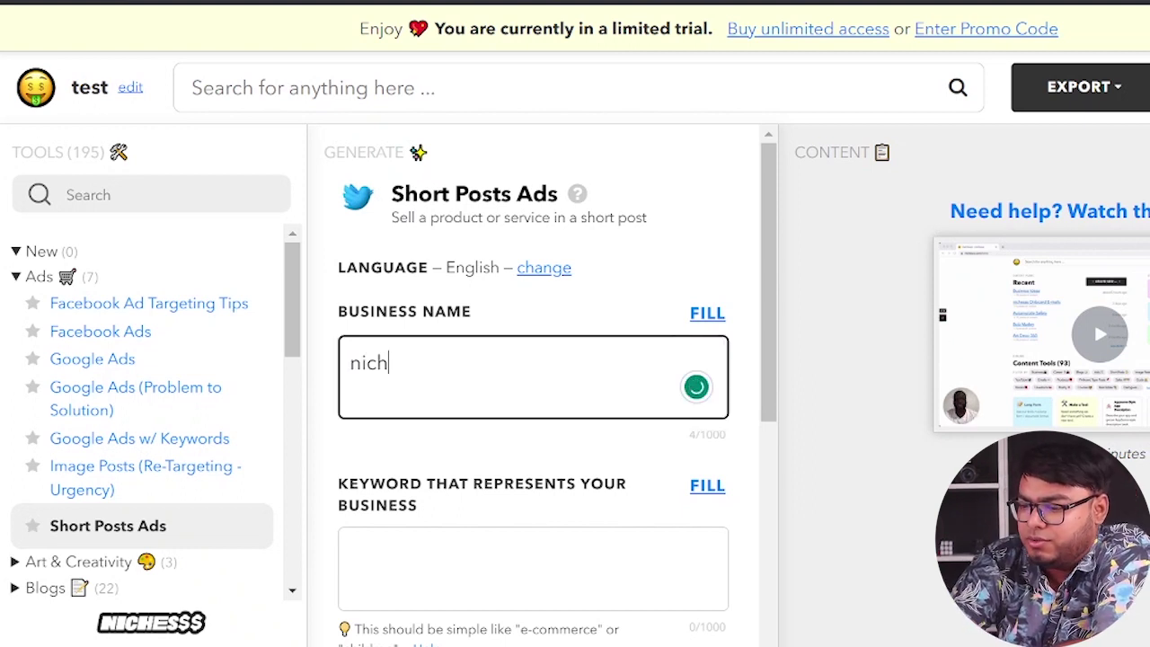
text(esss)
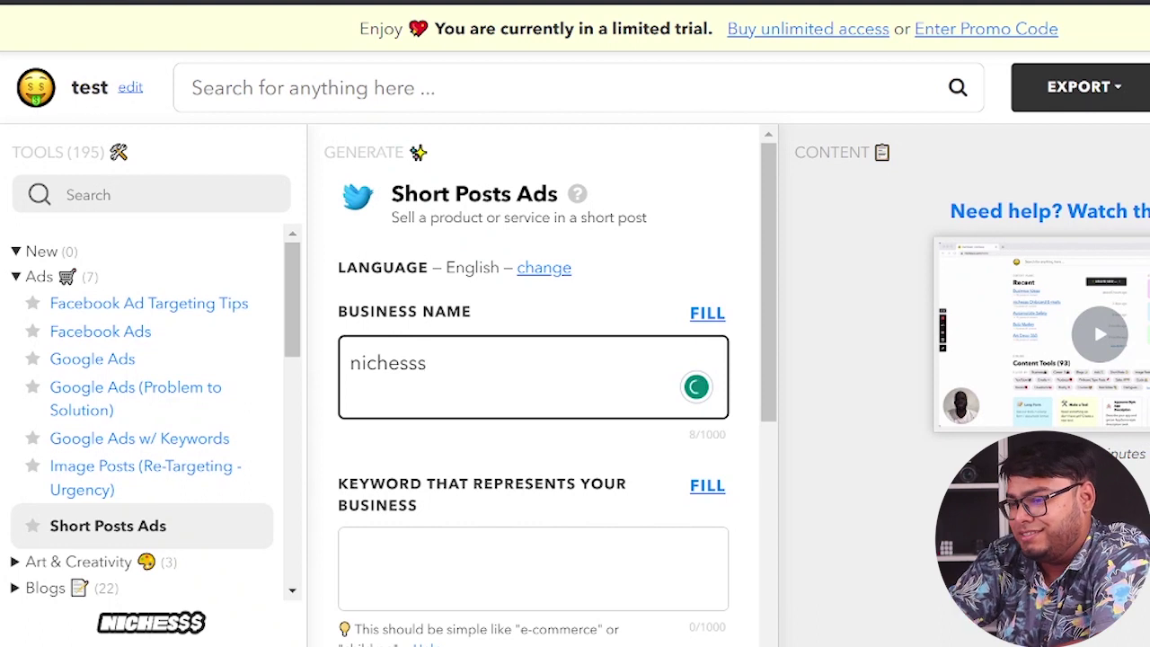
click(351, 554)
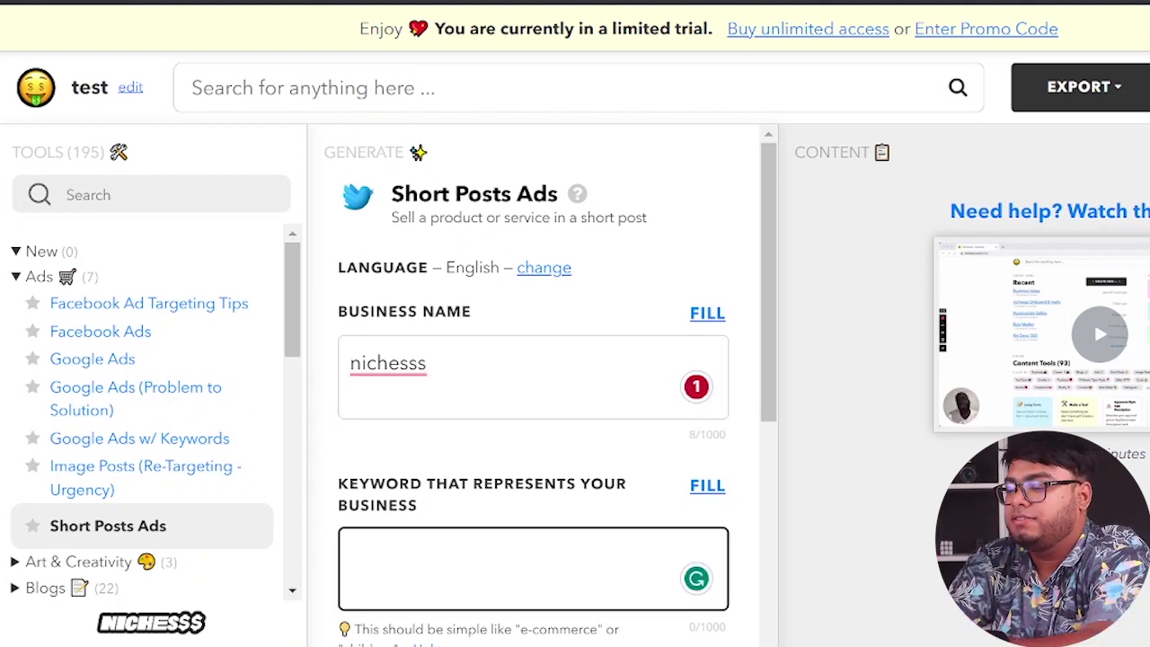
Step: Enter marketing, content and ai on separate lines as the business keywords, and activate the field for what the business does
text(marketing)
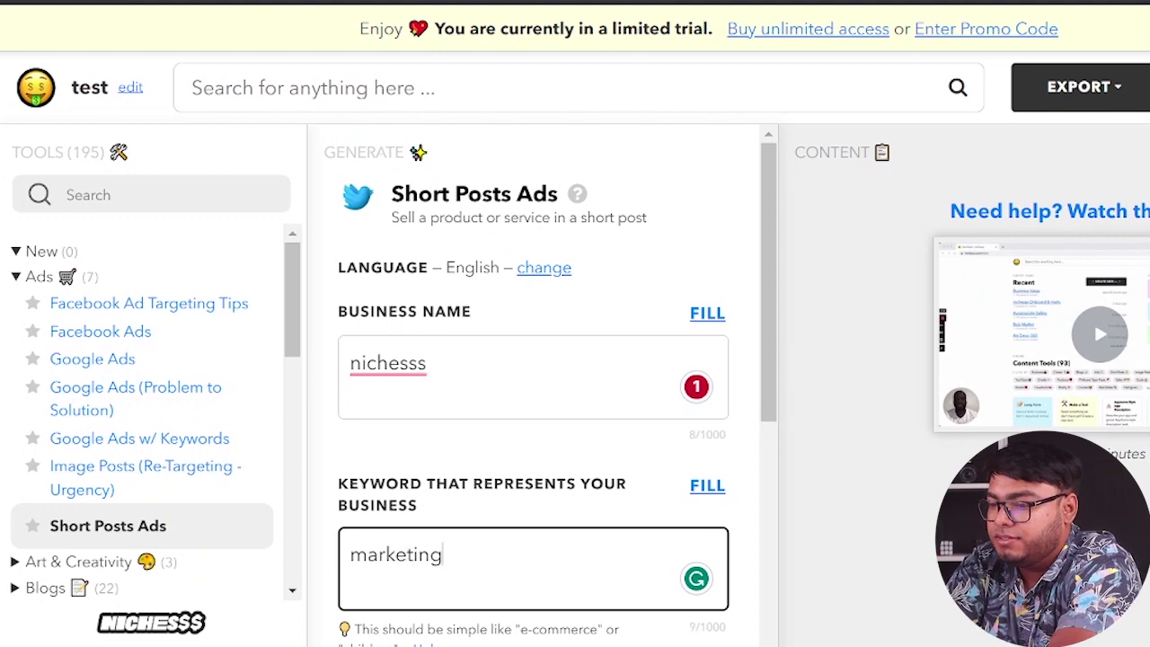
key(Return)
text(content)
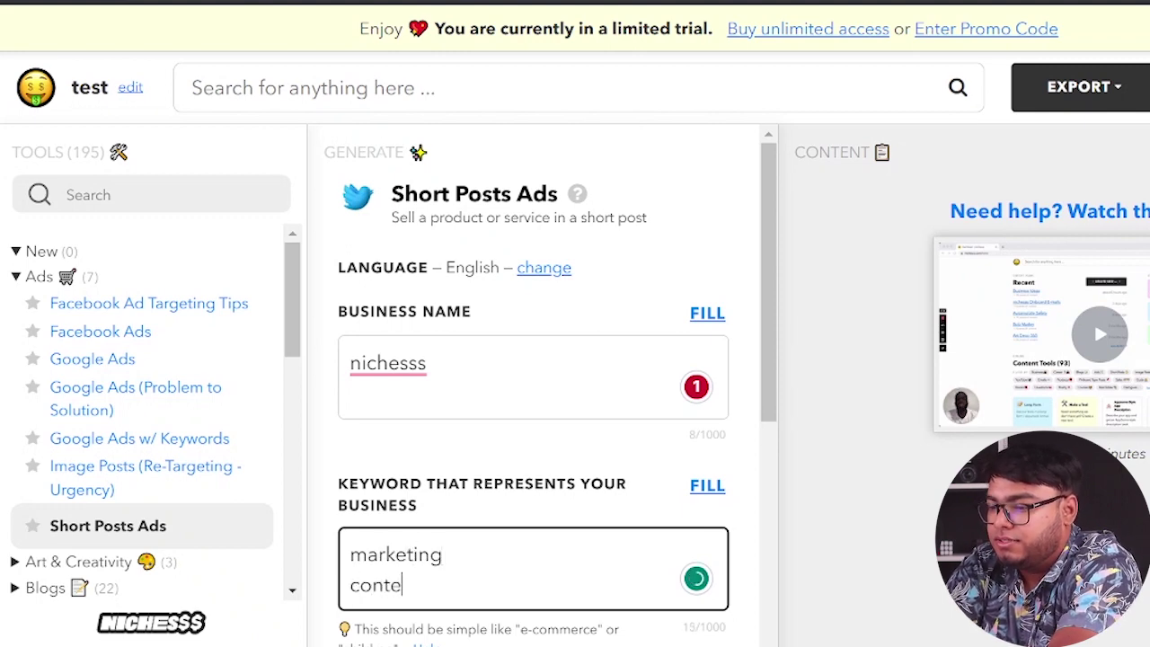
key(Return)
text(ai)
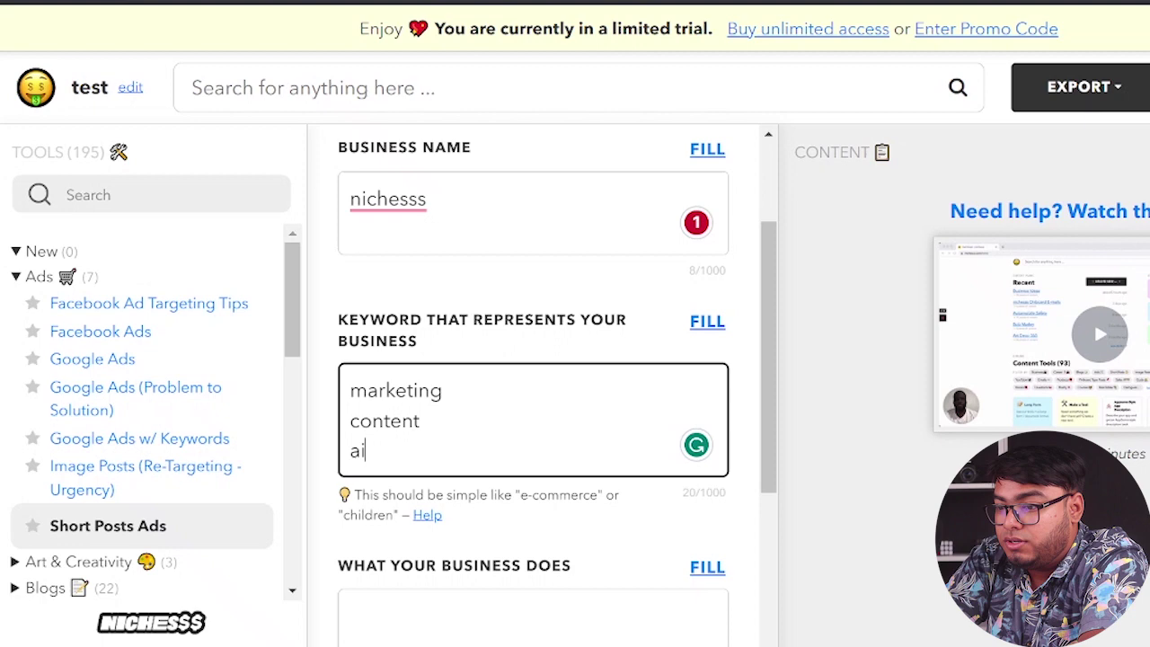
scroll(534, 387, down, 2)
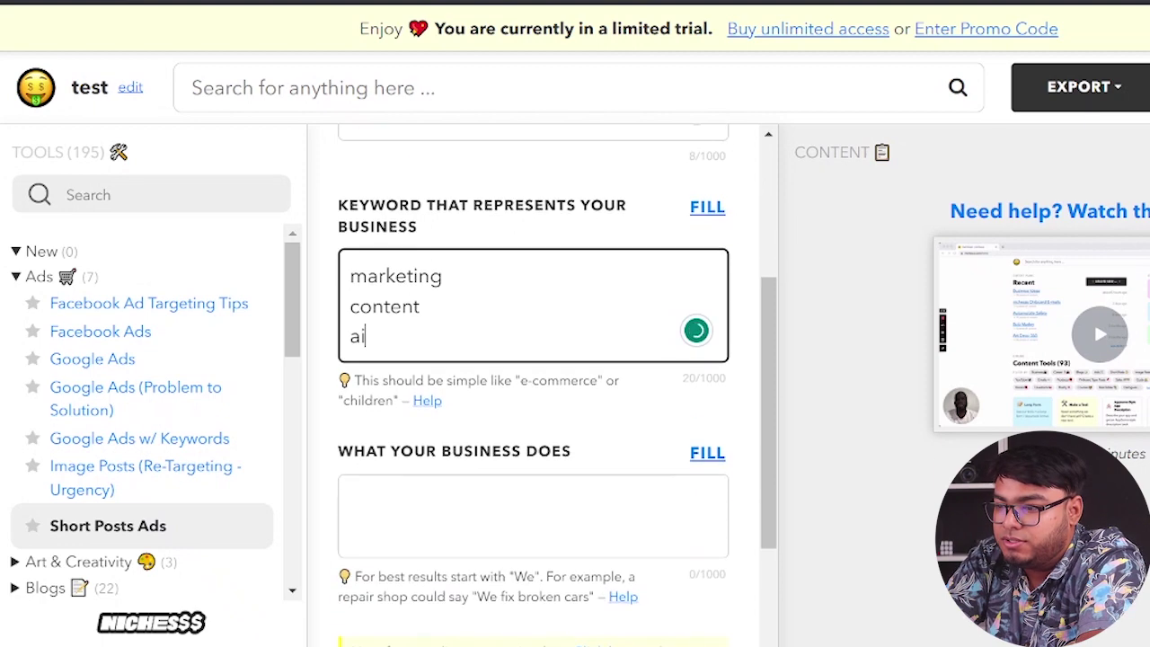
click(683, 503)
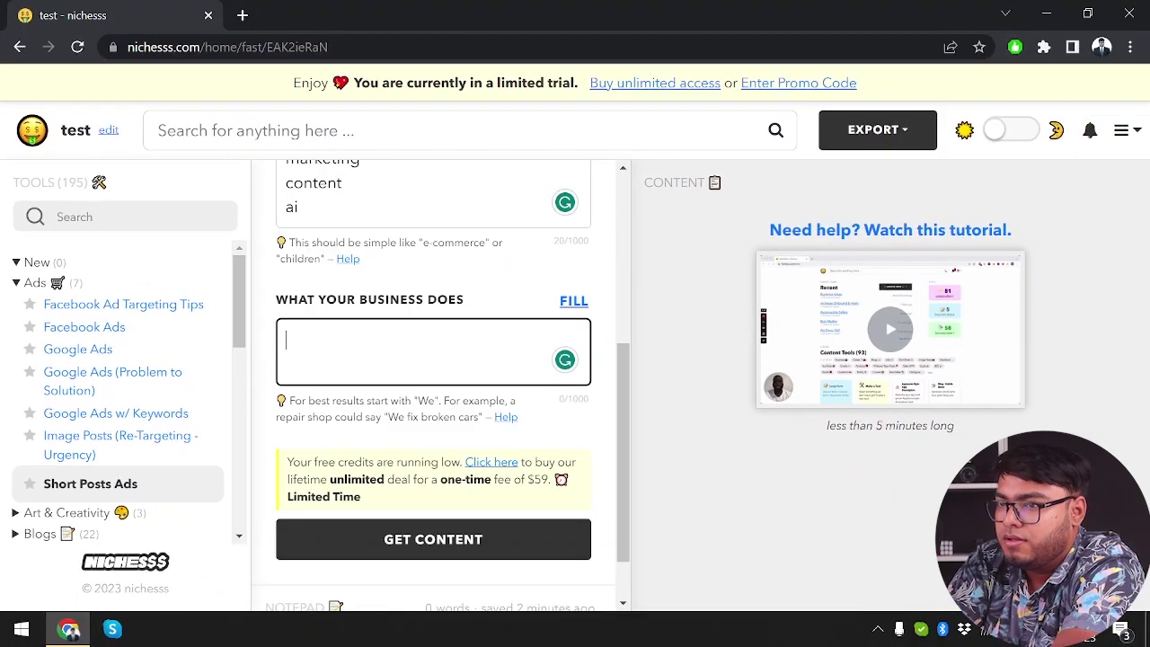
Step: Open the nichesss product page on AppSumo in a new browser tab and copy the description starting "Write anything 10x faster!"
click(246, 18)
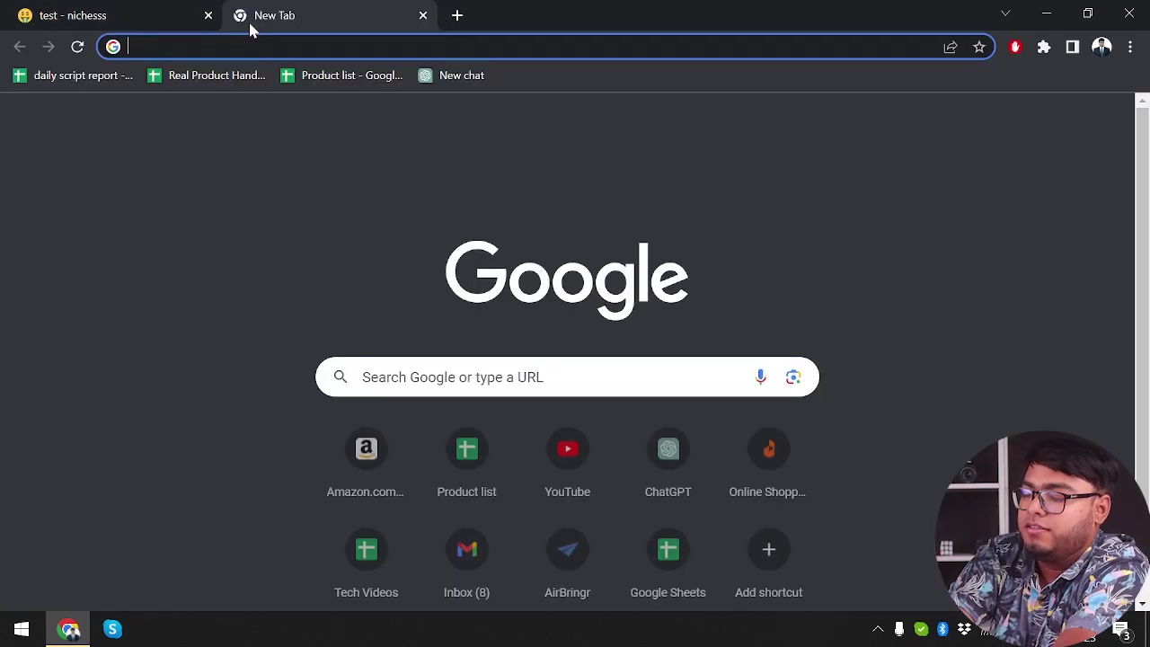
text(ap)
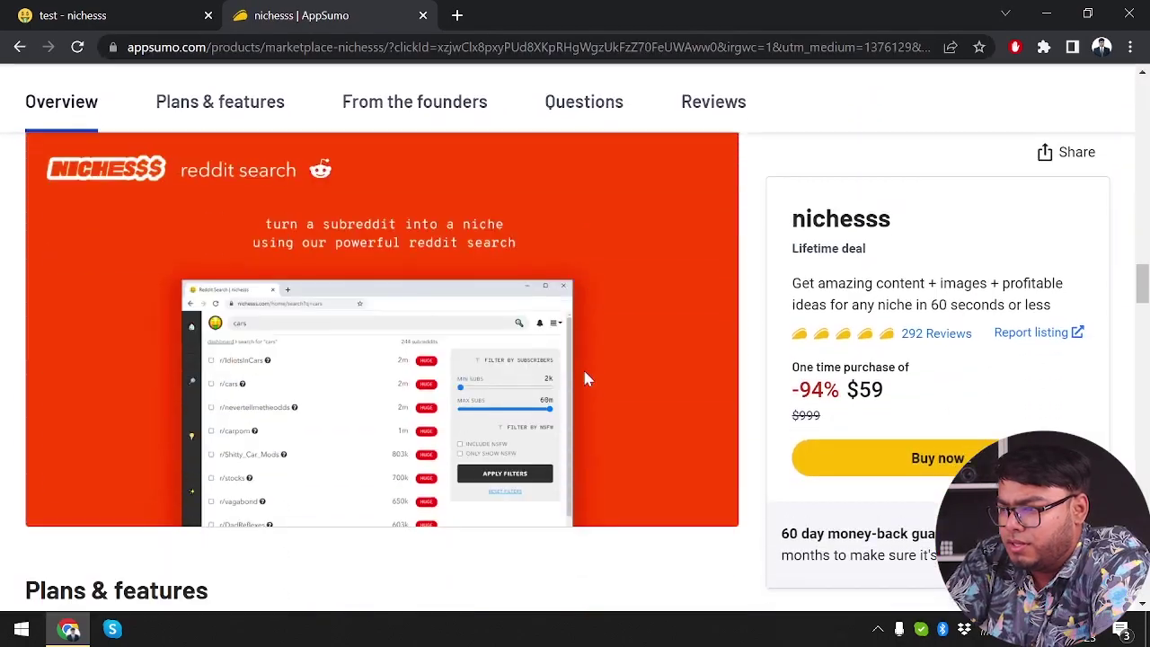
scroll(582, 367, down, 5)
scroll(585, 378, up, 10)
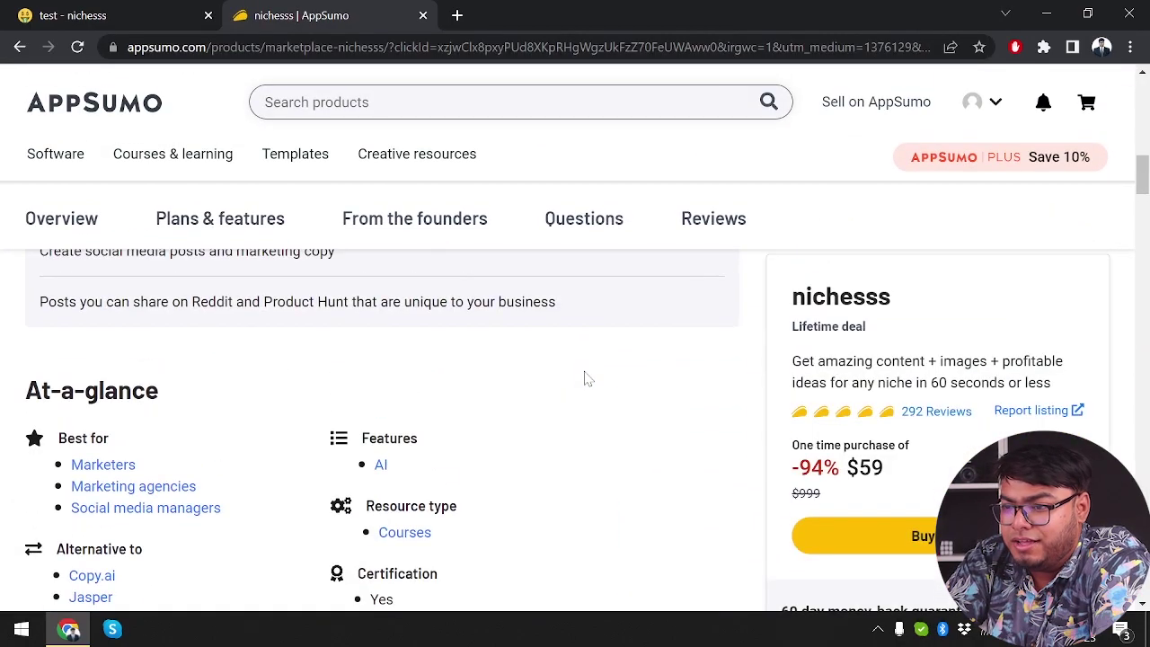
scroll(584, 377, up, 5)
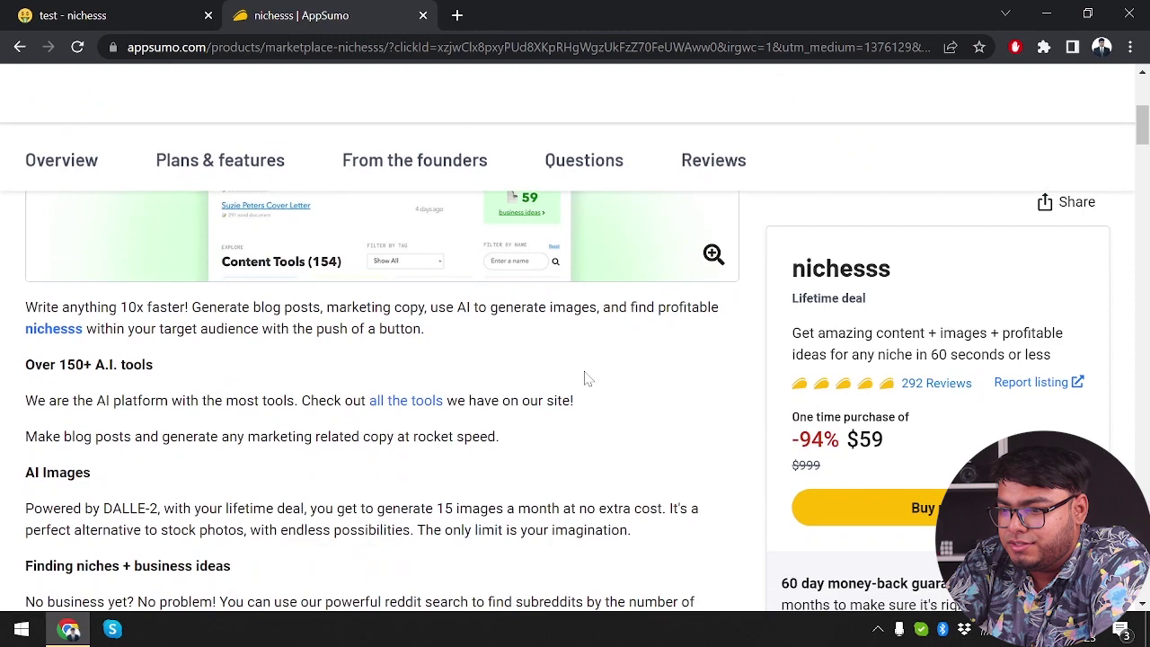
scroll(586, 378, up, 2)
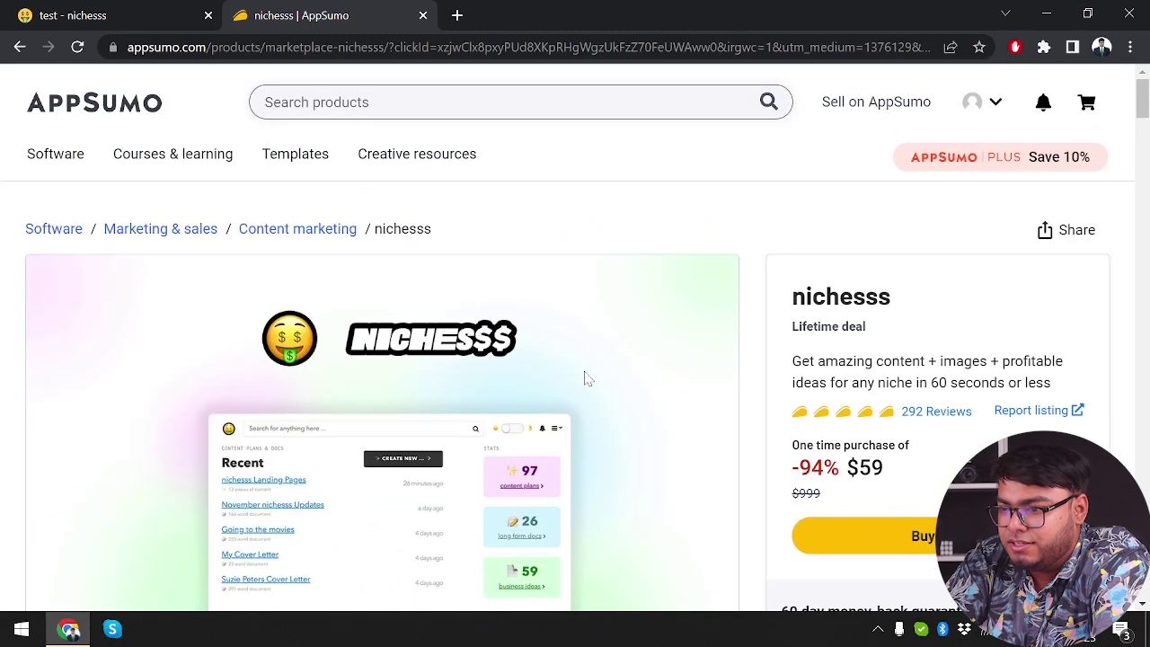
scroll(586, 379, down, 8)
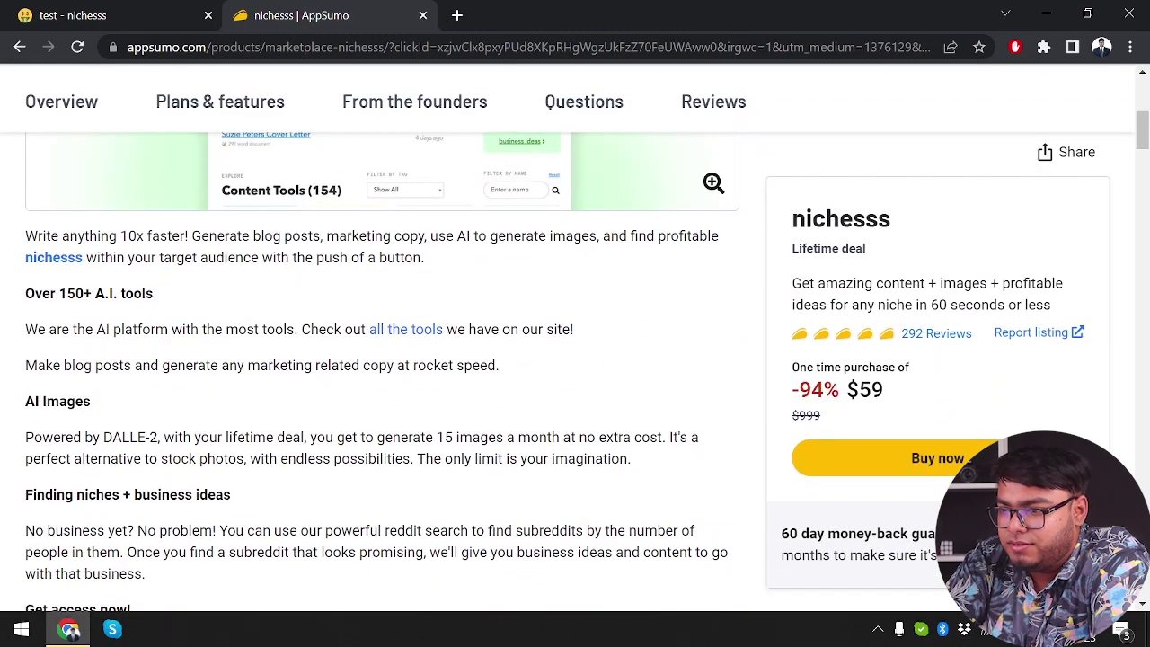
drag(25, 235, 455, 275)
key(ctrl+c)
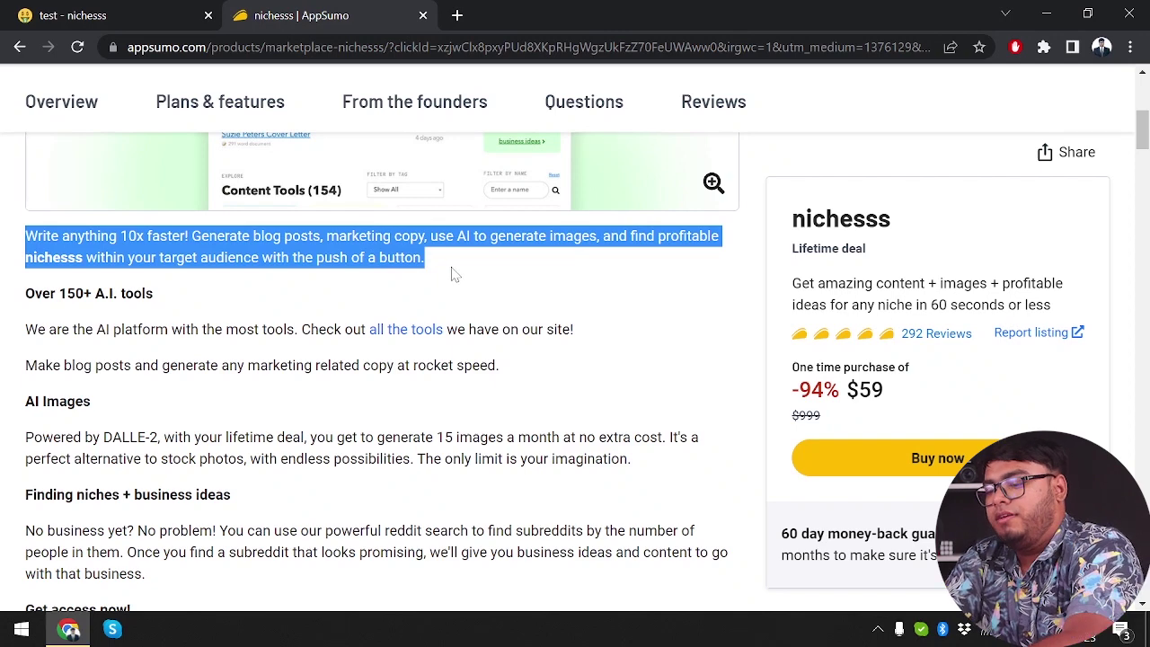
Step: Return to the nichesss test project, paste the copied description as what the business does, and generate the short post ads
click(73, 15)
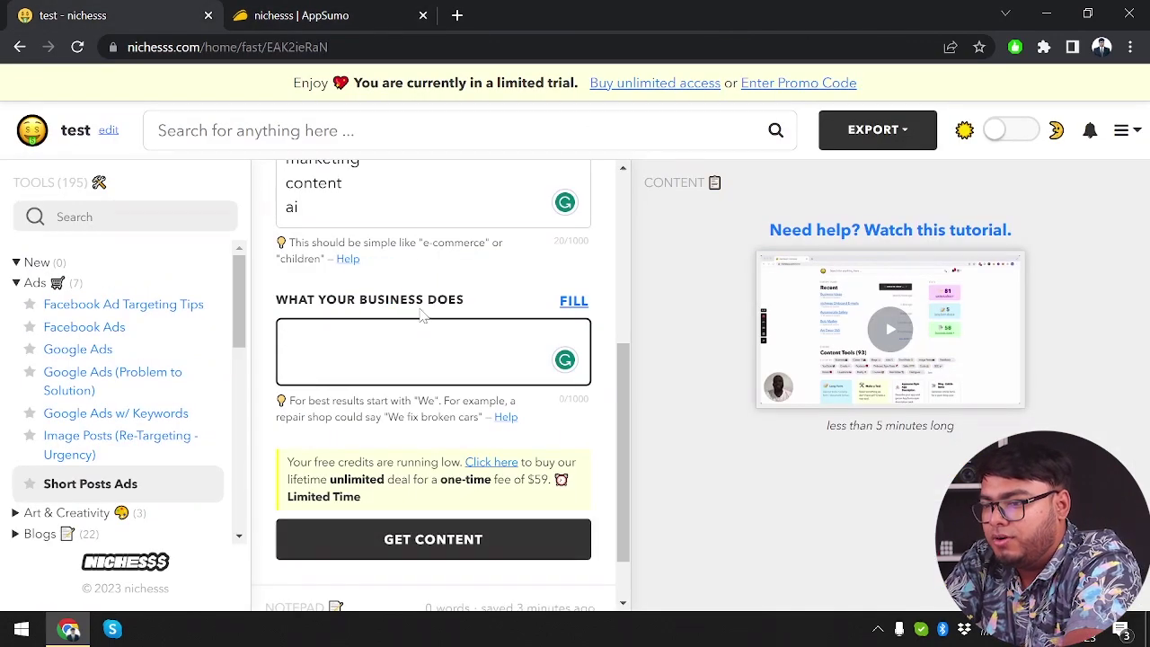
key(ctrl+v)
scroll(428, 528, down, 1)
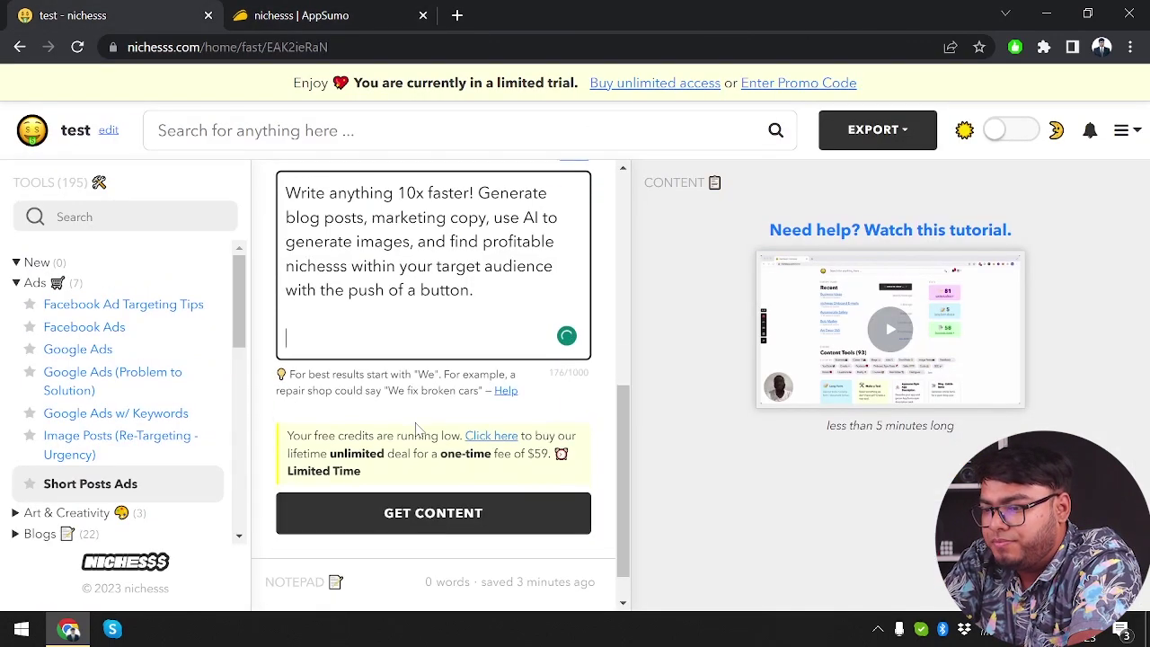
click(428, 528)
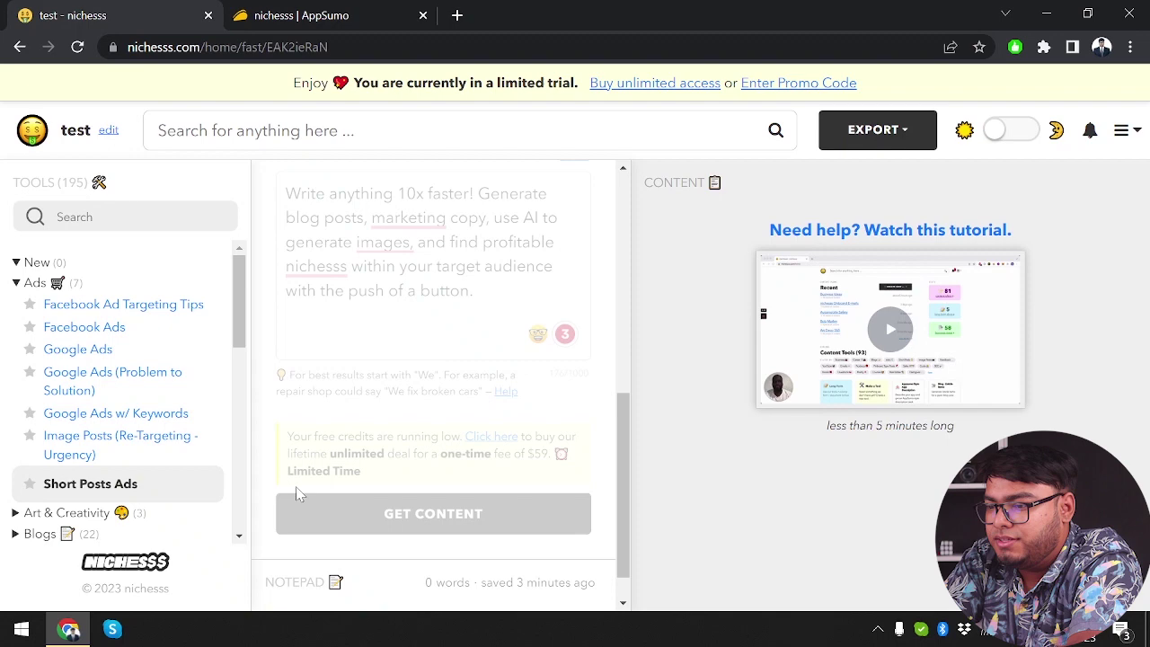
Step: Open the latest notification for the "test" content plan and view the generated short posts
click(1088, 127)
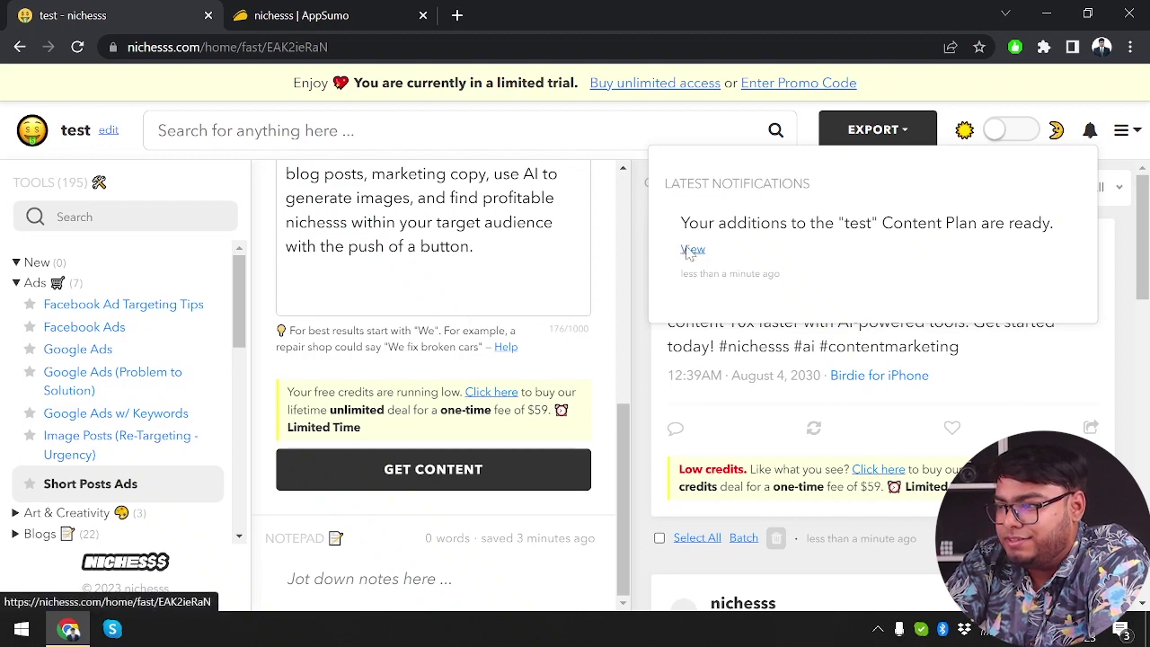
click(688, 251)
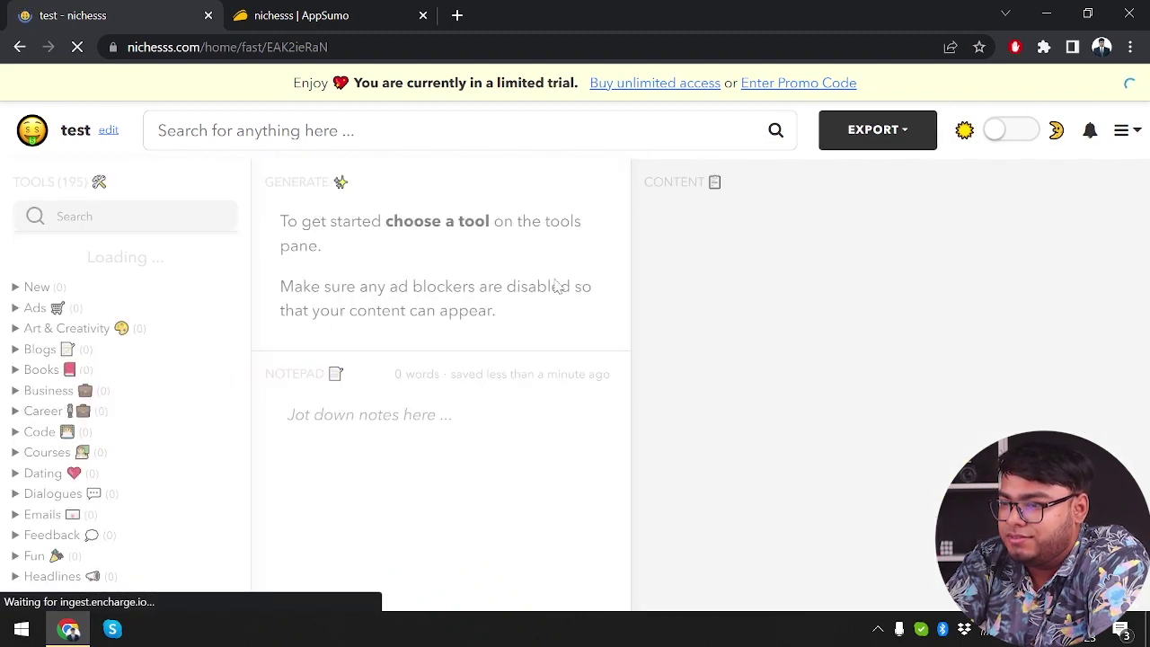
double_click(743, 247)
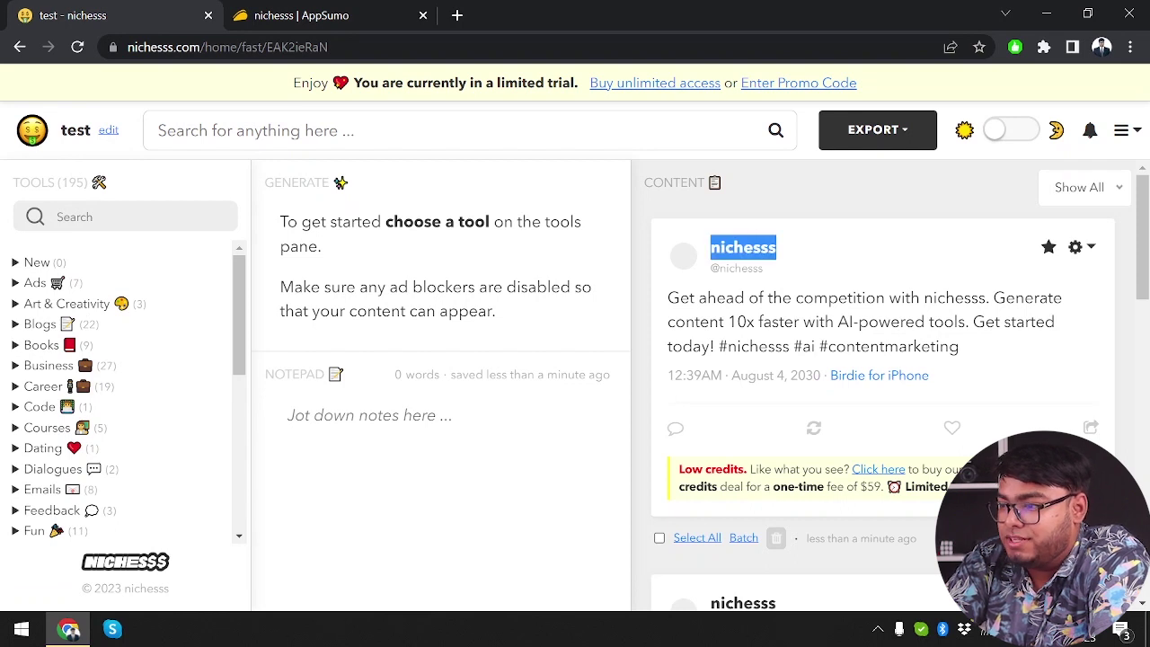
click(743, 247)
double_click(743, 247)
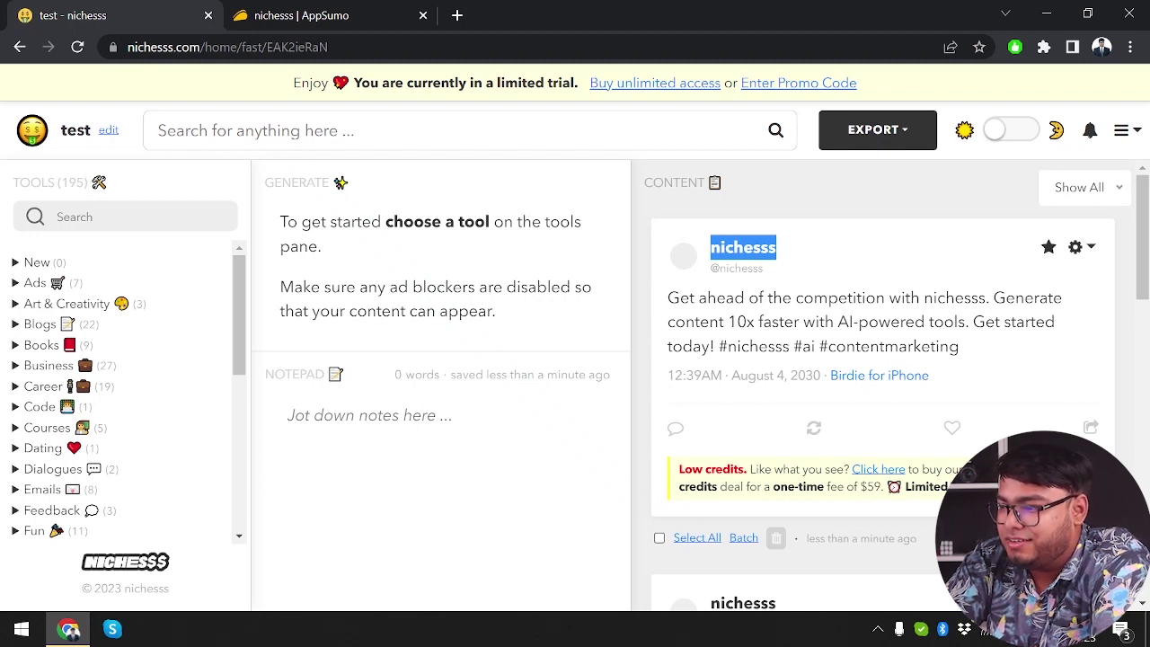
click(996, 370)
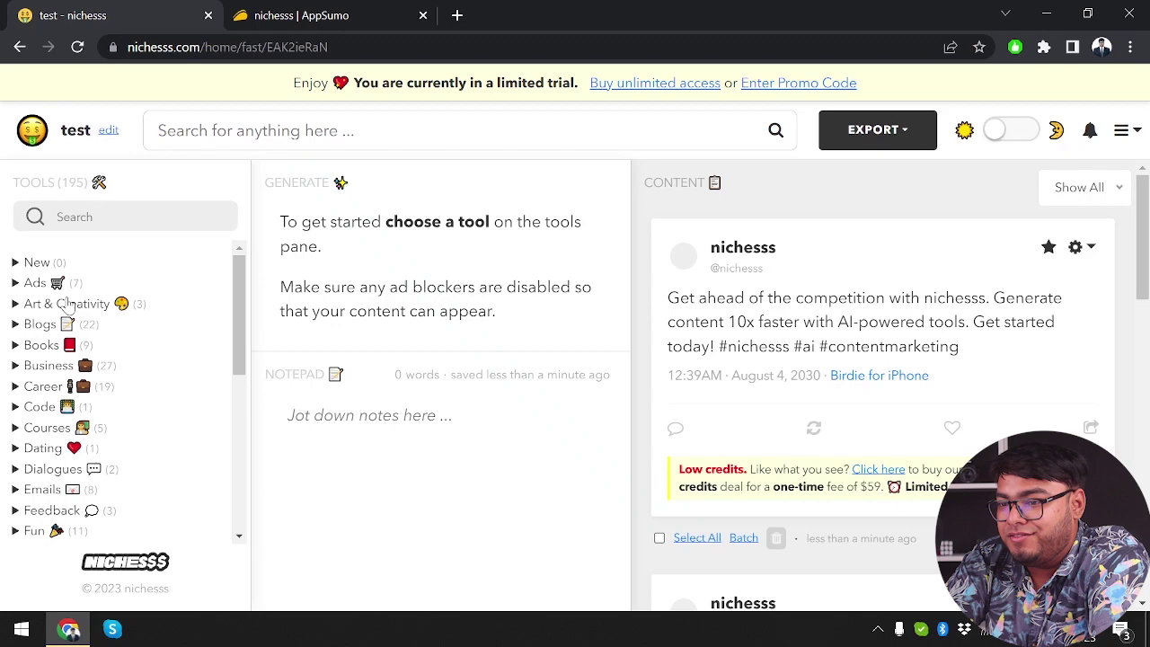
Step: Open the Facebook Ads tool in the Ads category and generate content from the prefilled business details
click(16, 285)
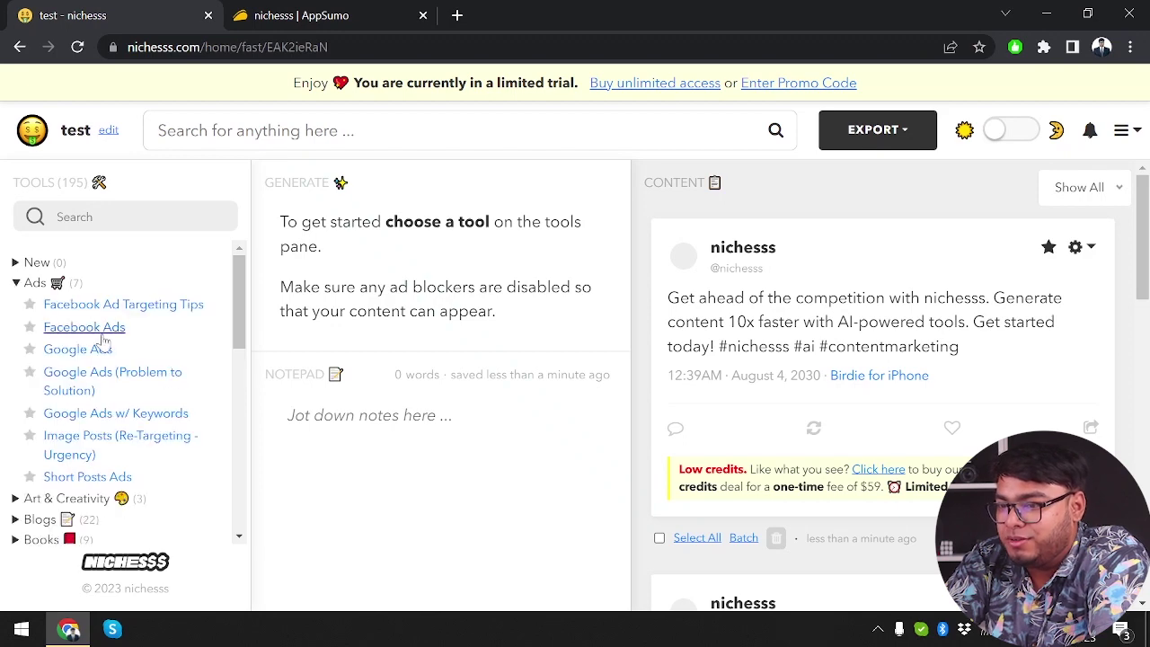
click(105, 330)
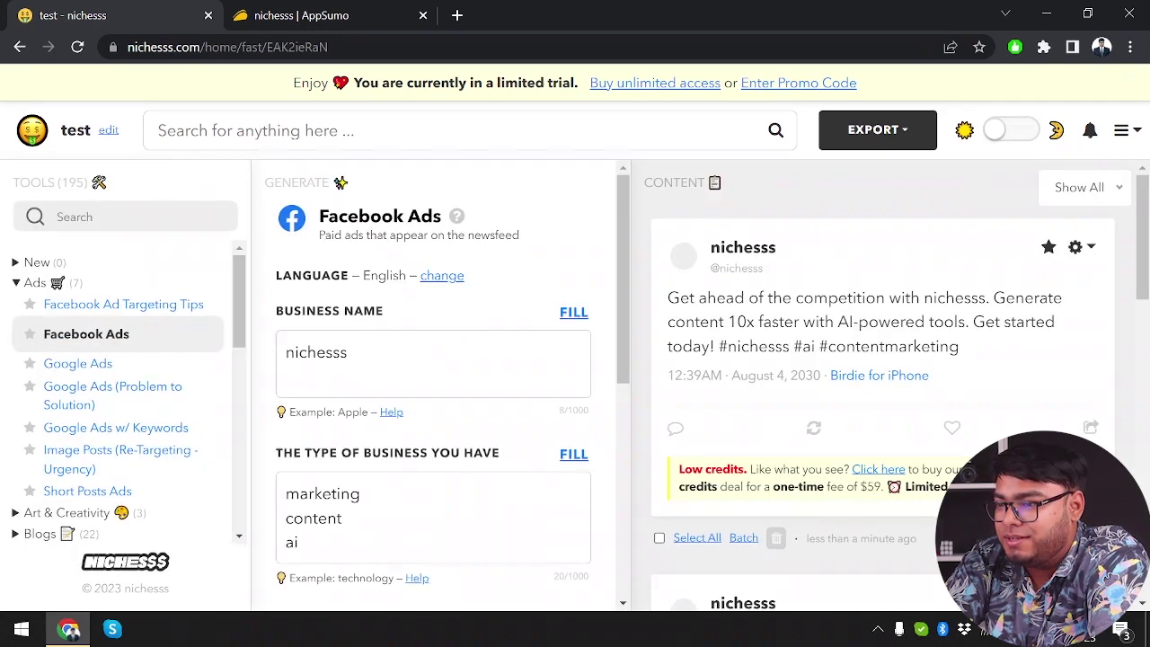
scroll(483, 398, down, 5)
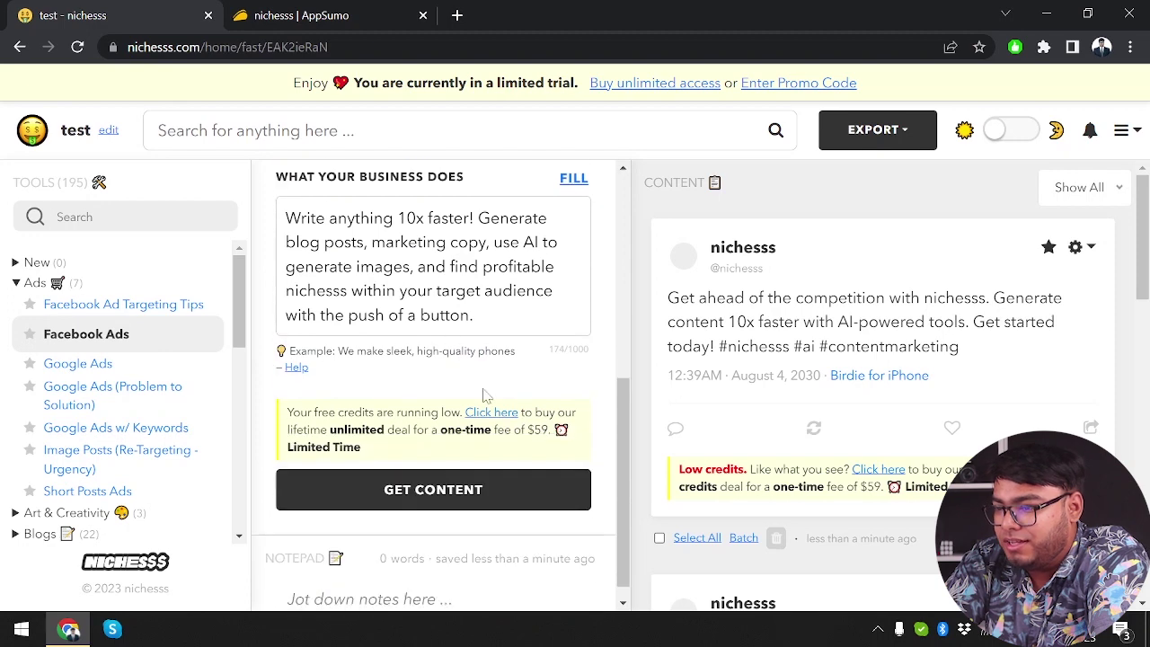
click(490, 490)
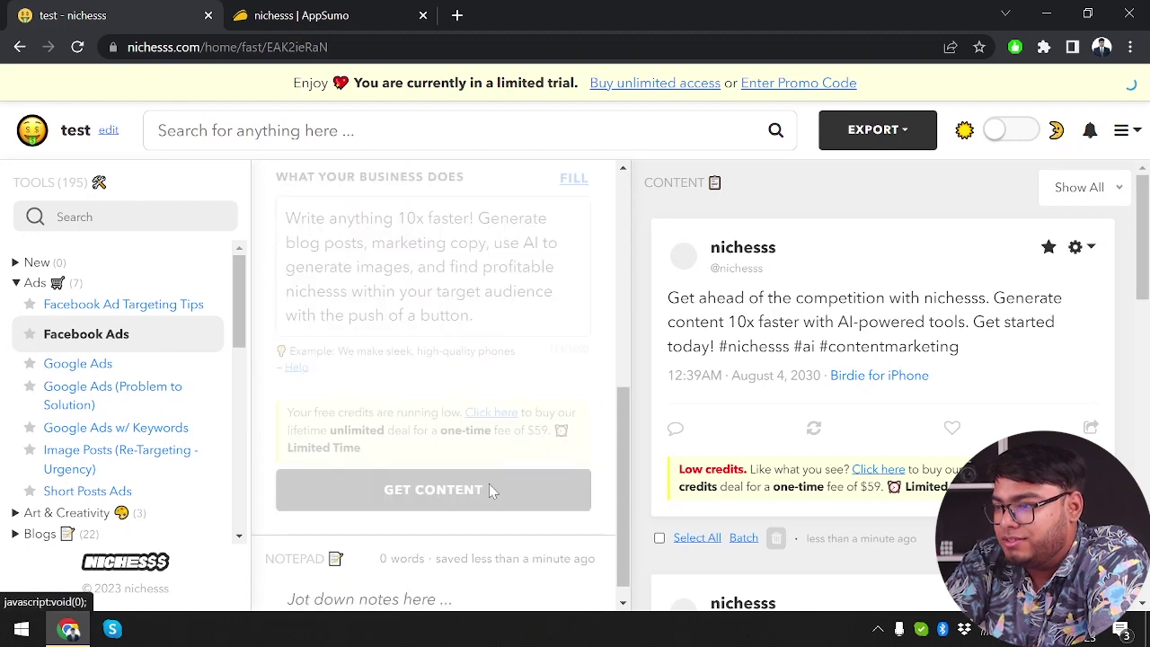
Step: Read through the generated Facebook ads in the project's content
click(1087, 133)
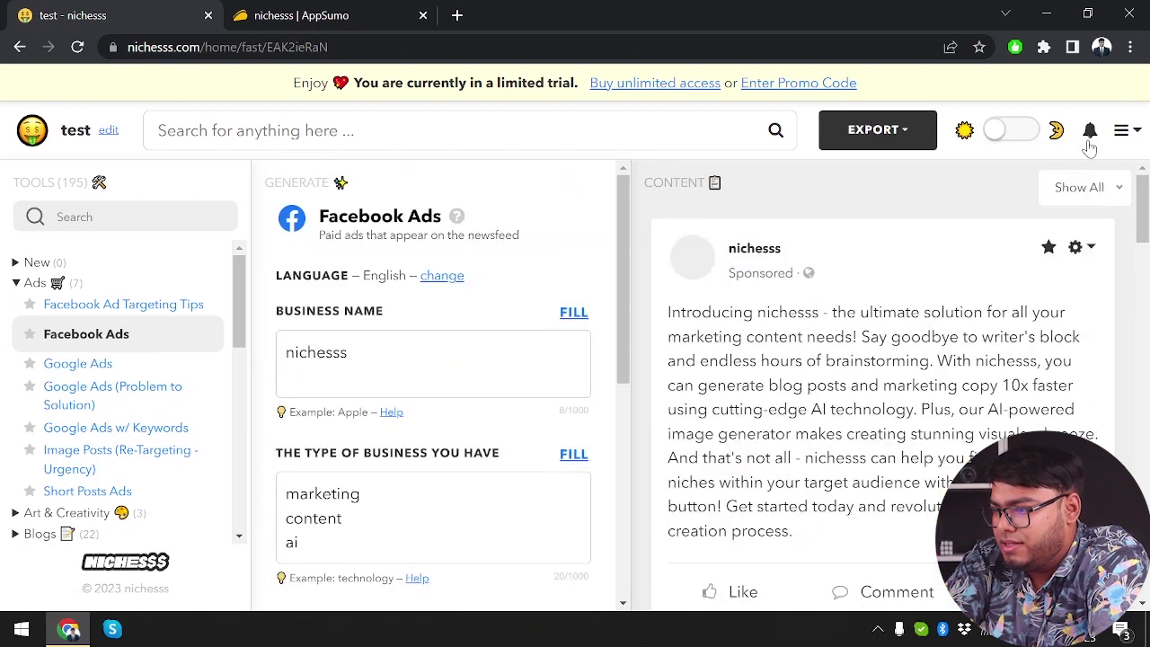
scroll(843, 322, down, 3)
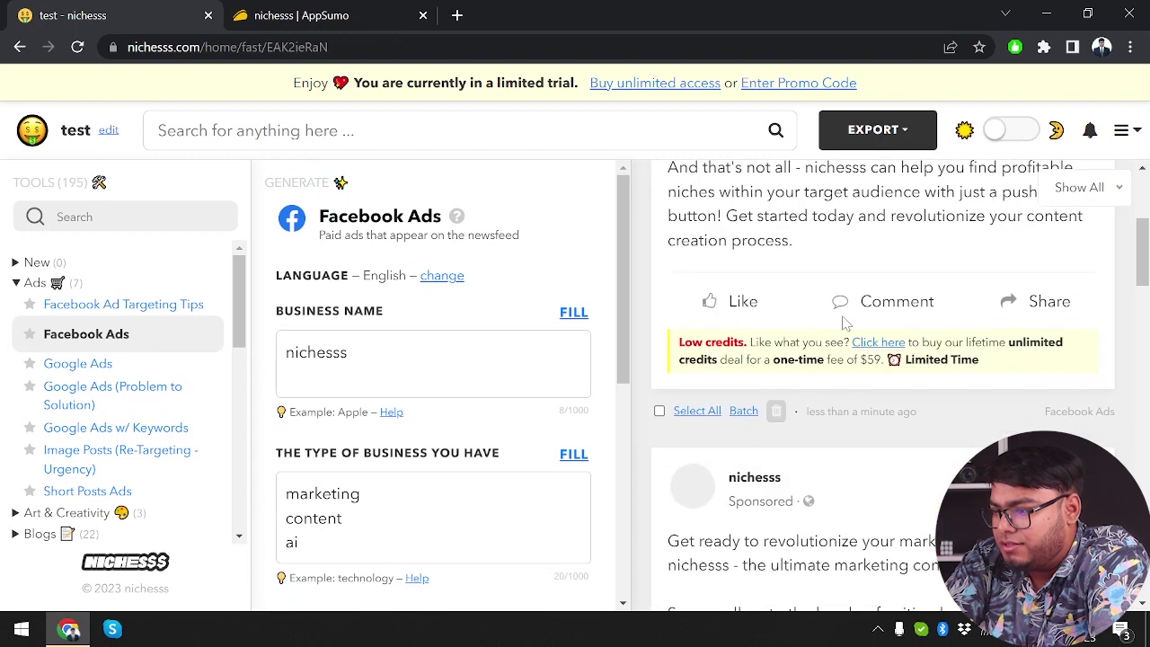
scroll(843, 322, up, 1)
scroll(843, 321, up, 2)
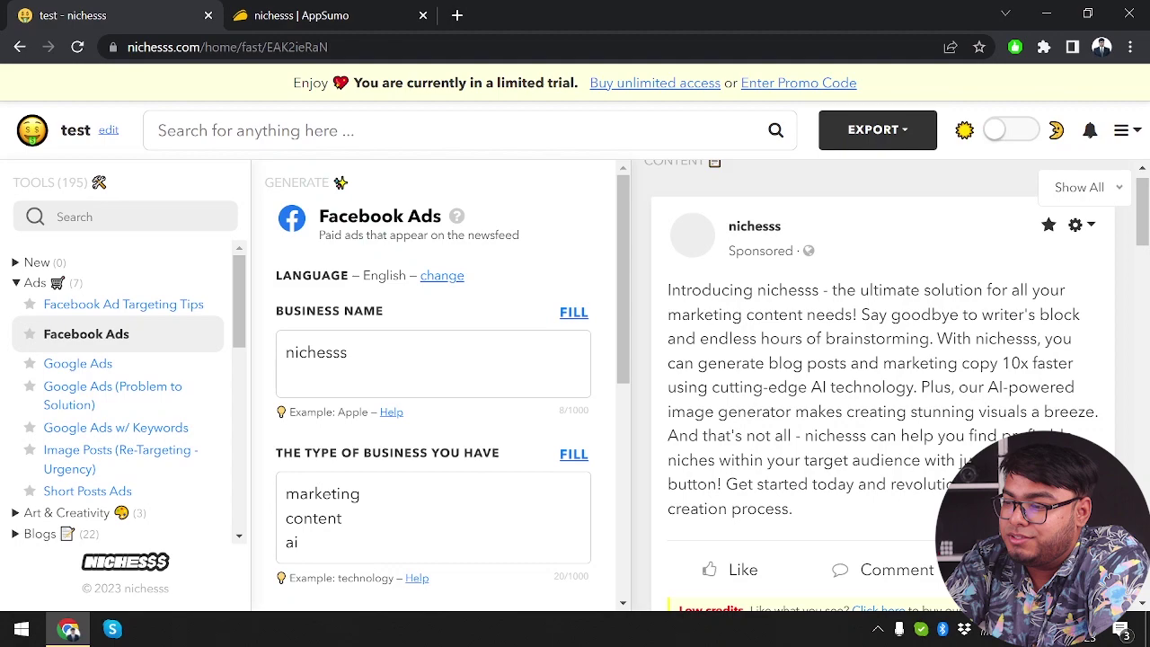
scroll(861, 409, down, 8)
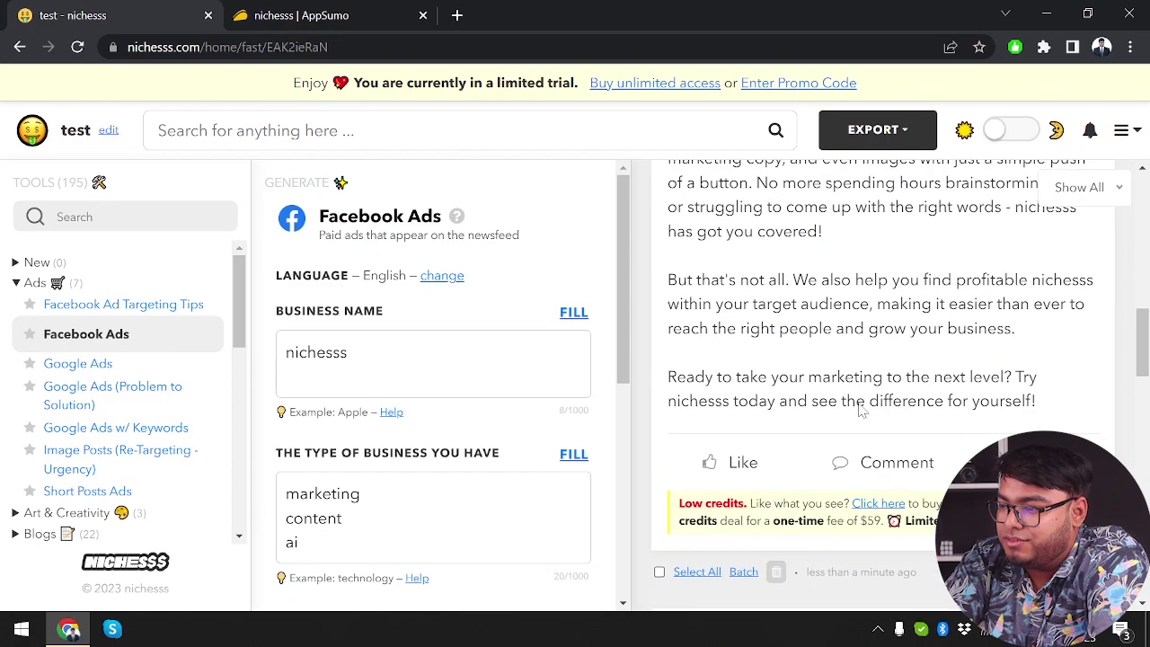
scroll(860, 409, up, 8)
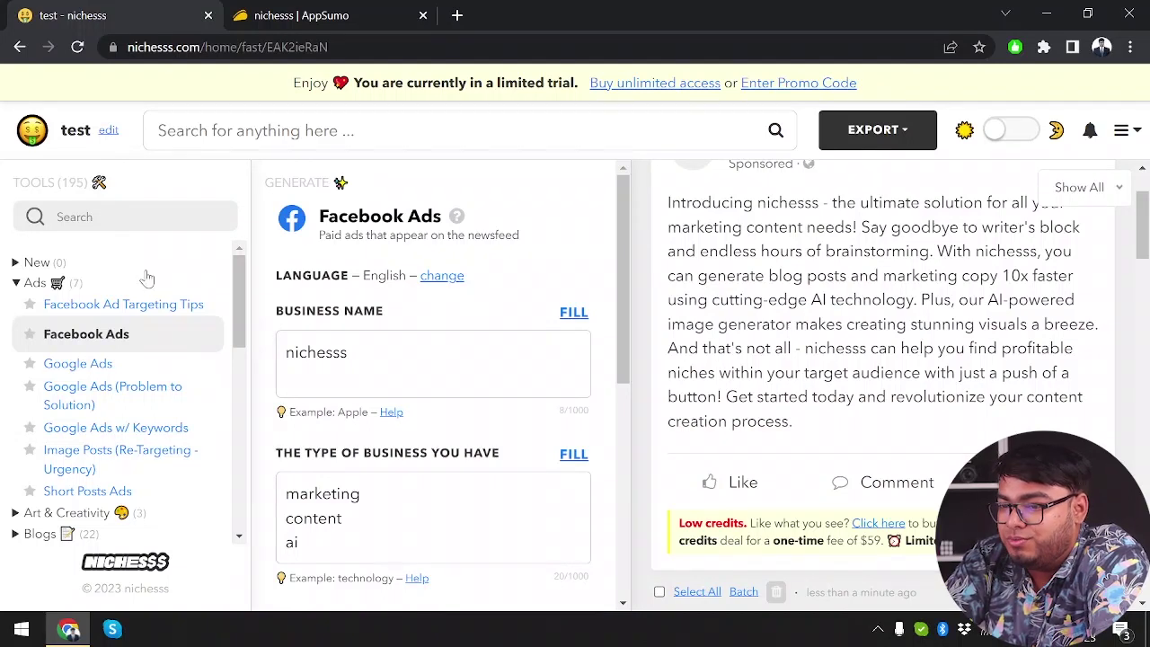
Step: Collapse the Ads category, look into the Code category, and open the Linkedin Bio tool in the Career category
click(15, 283)
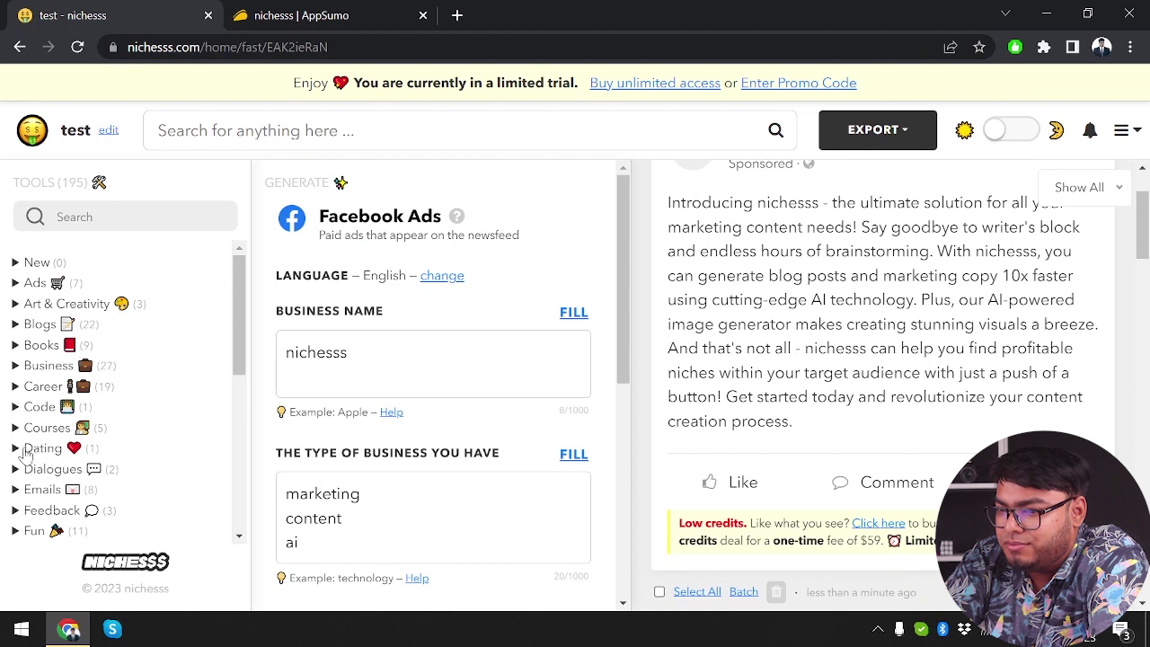
click(15, 407)
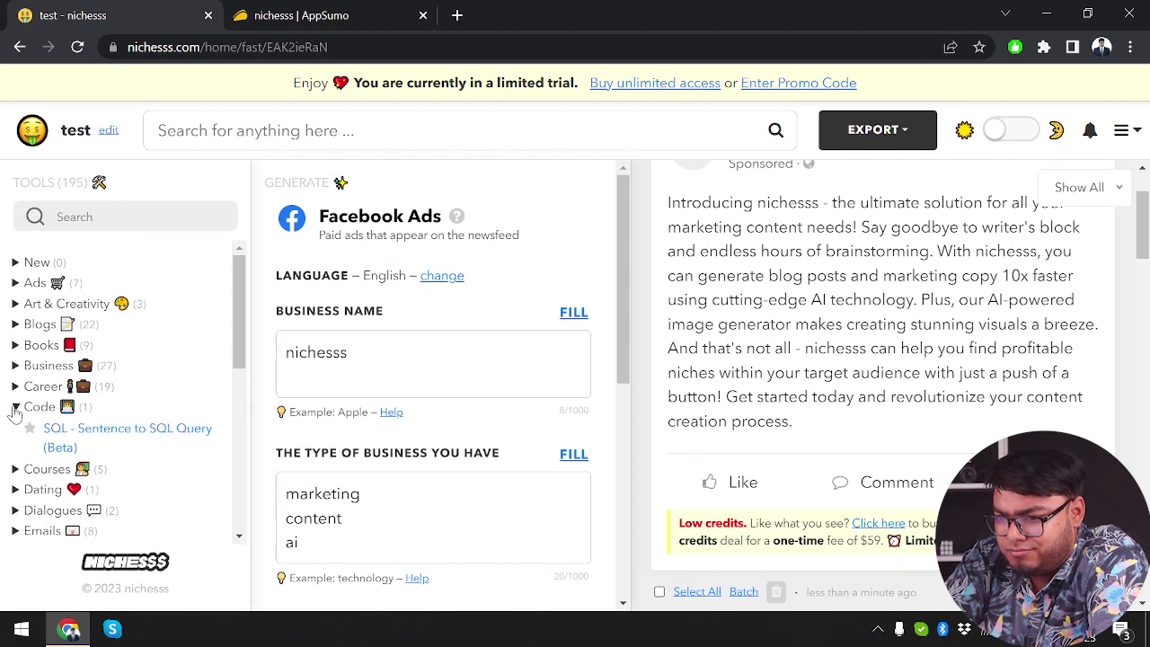
click(15, 386)
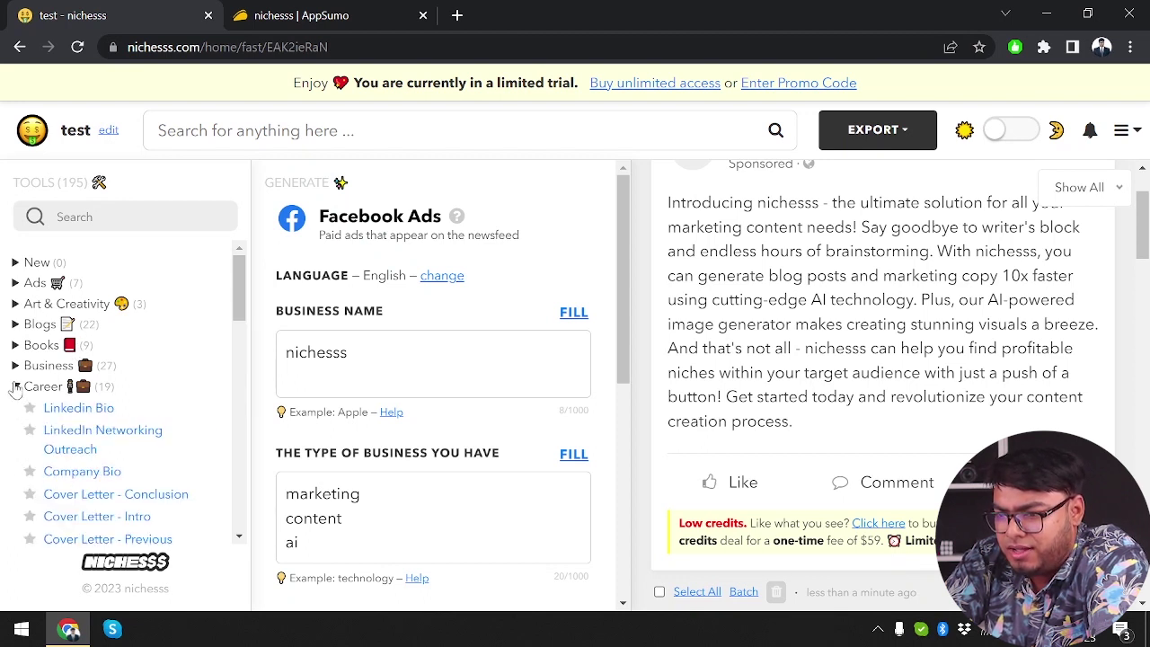
click(88, 412)
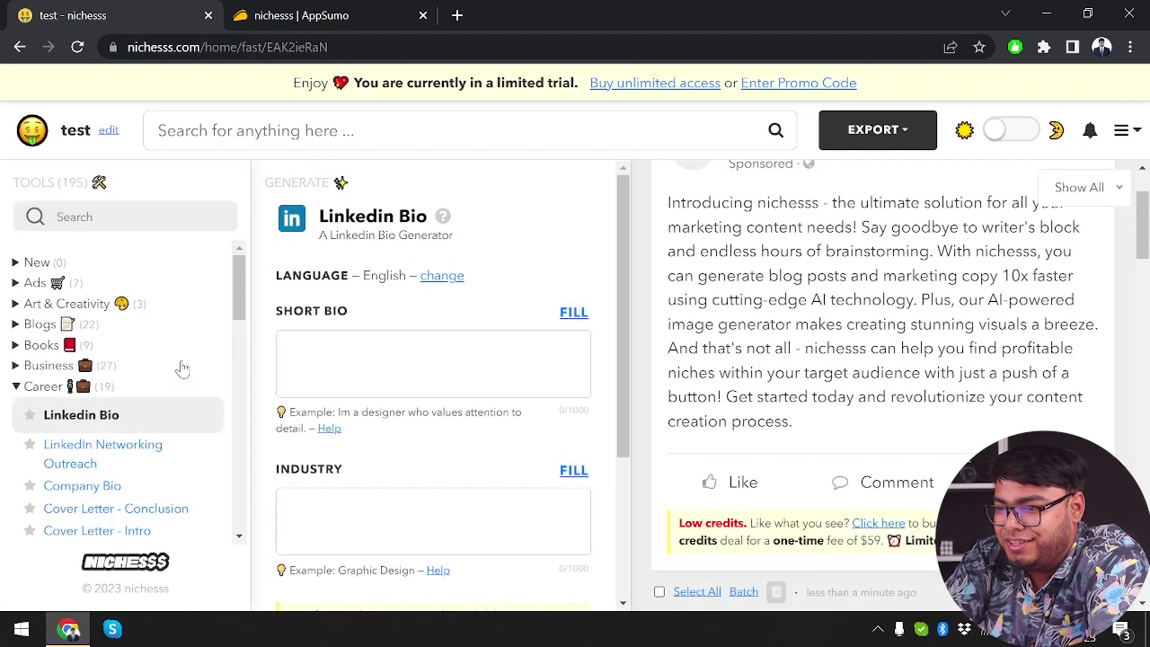
Step: Fill in the Linkedin Bio form with the short bio "I am a digital marketer" and the industry "nichesss"
click(287, 352)
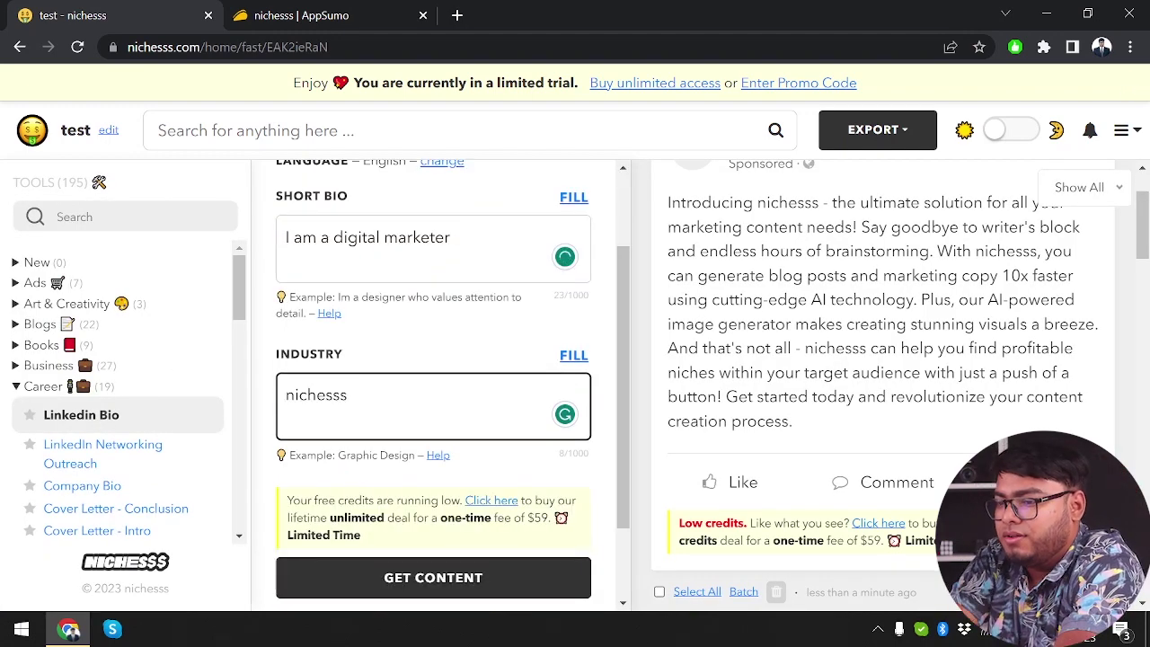
scroll(441, 503, down, 1)
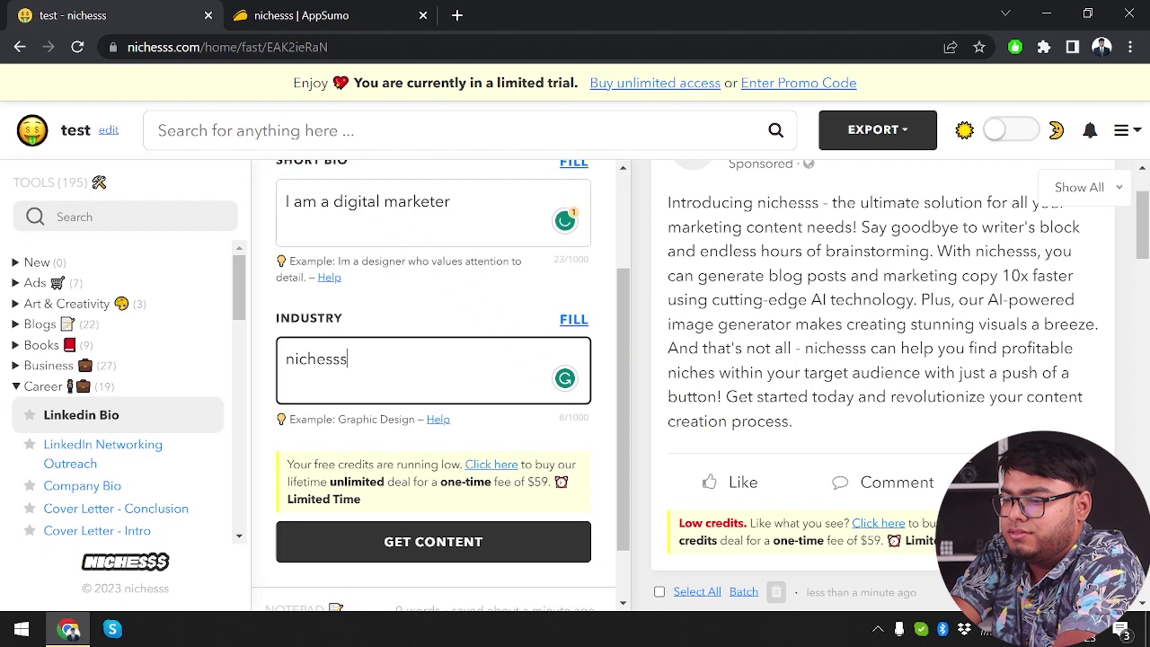
Step: Generate content from the filled-in Linkedin Bio form and read through the resulting bio
click(454, 536)
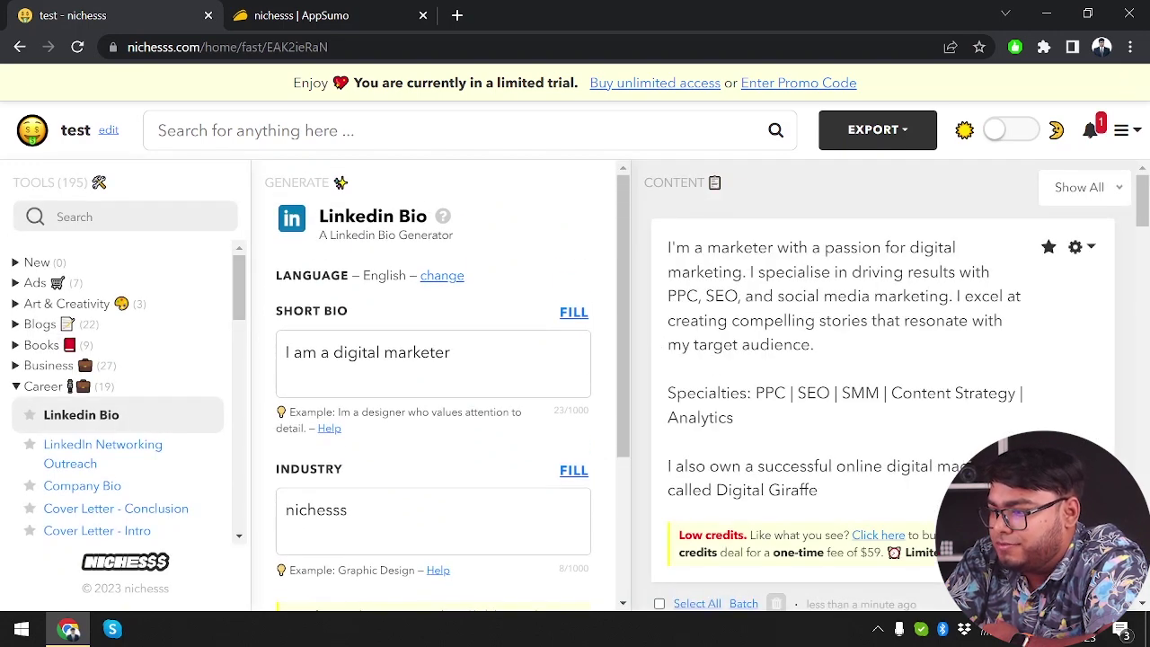
scroll(897, 388, down, 1)
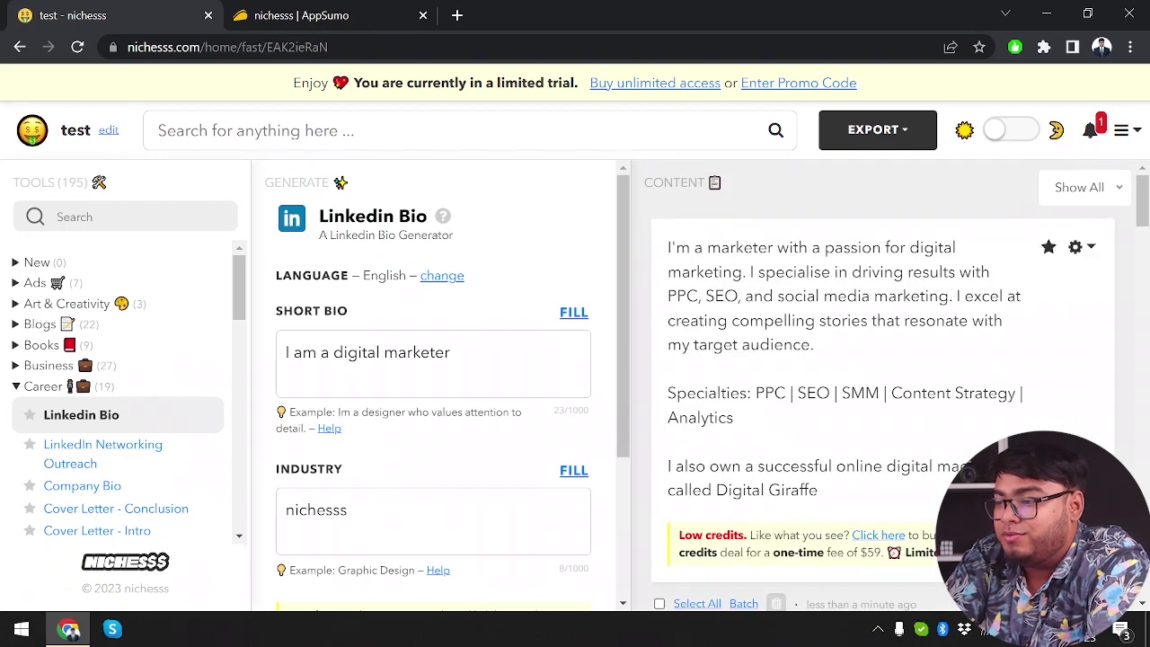
drag(670, 248, 918, 483)
click(918, 483)
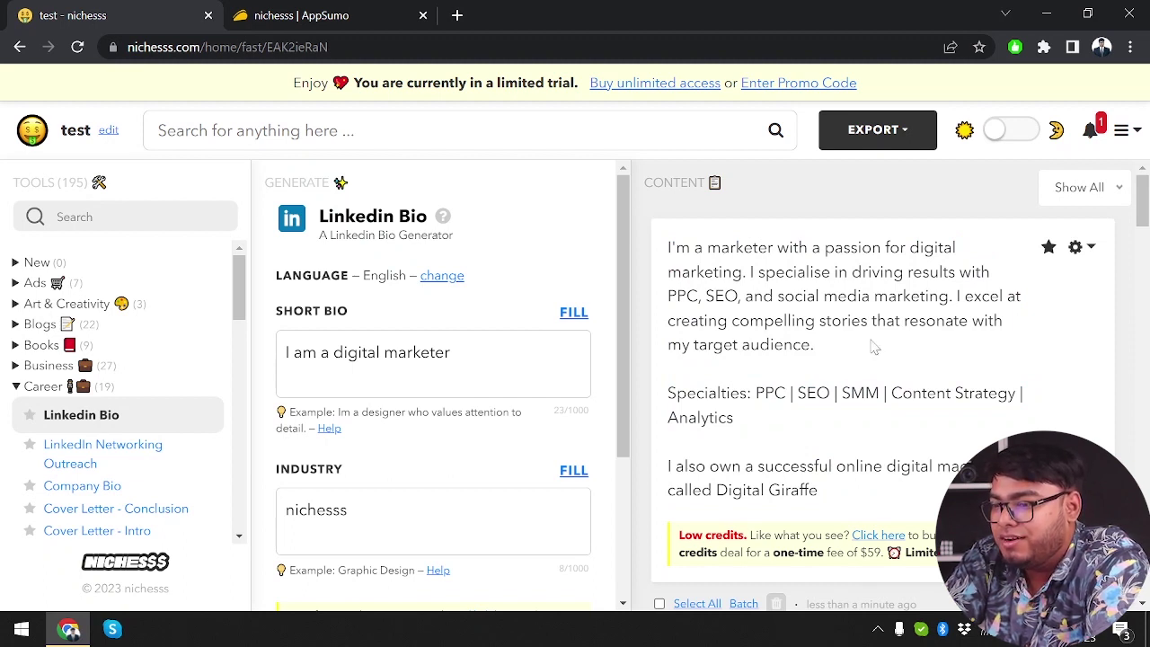
click(431, 364)
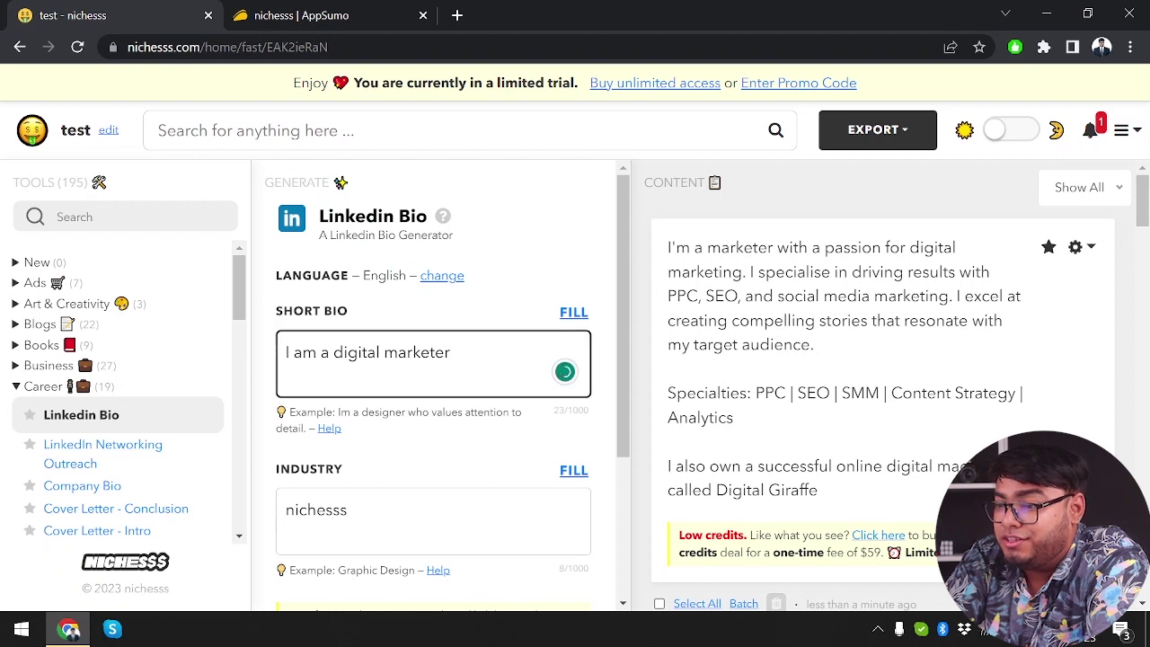
click(431, 522)
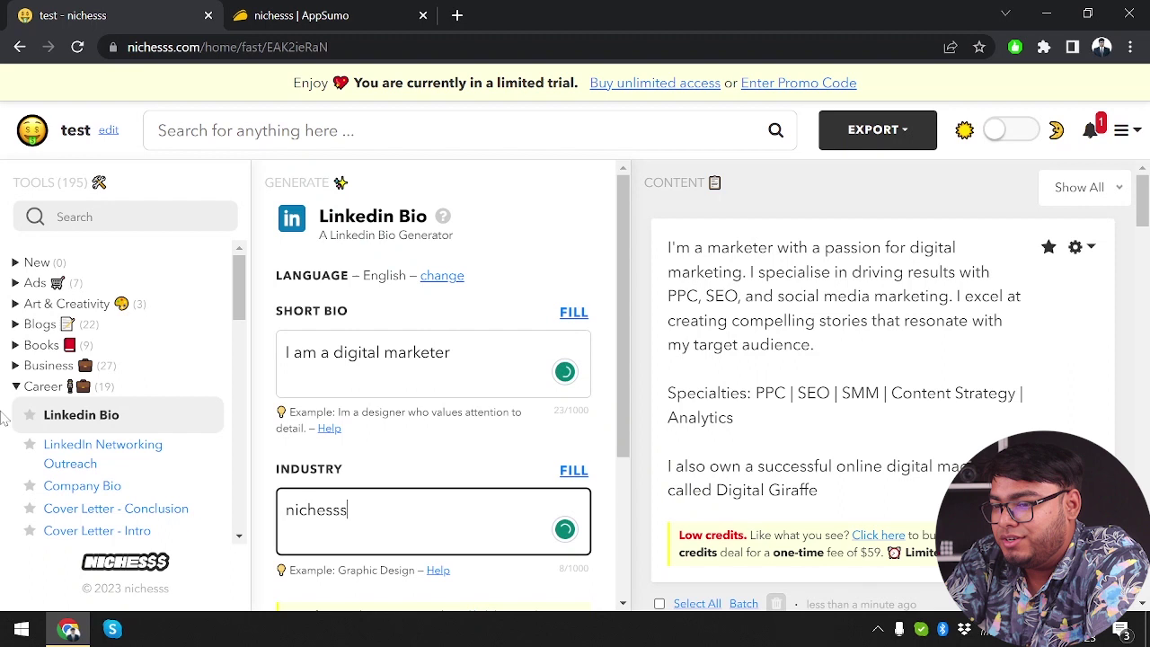
Step: Collapse the Career category and look into the Code category of the tools list
click(15, 387)
click(16, 404)
scroll(87, 393, down, 1)
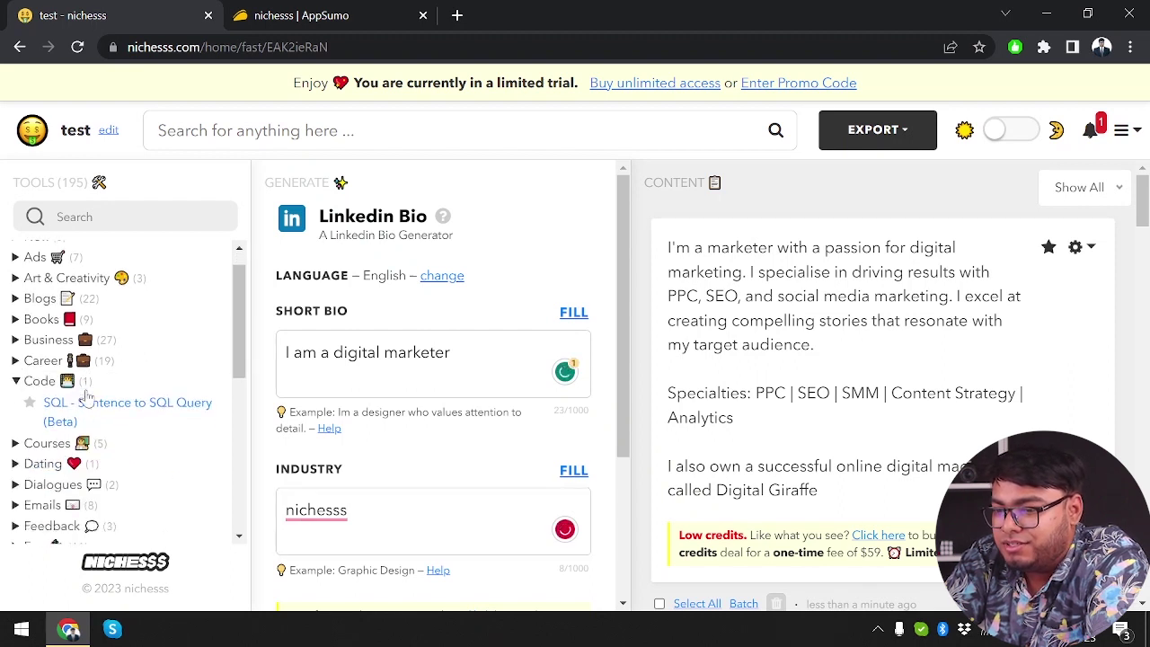
scroll(87, 395, down, 2)
click(15, 321)
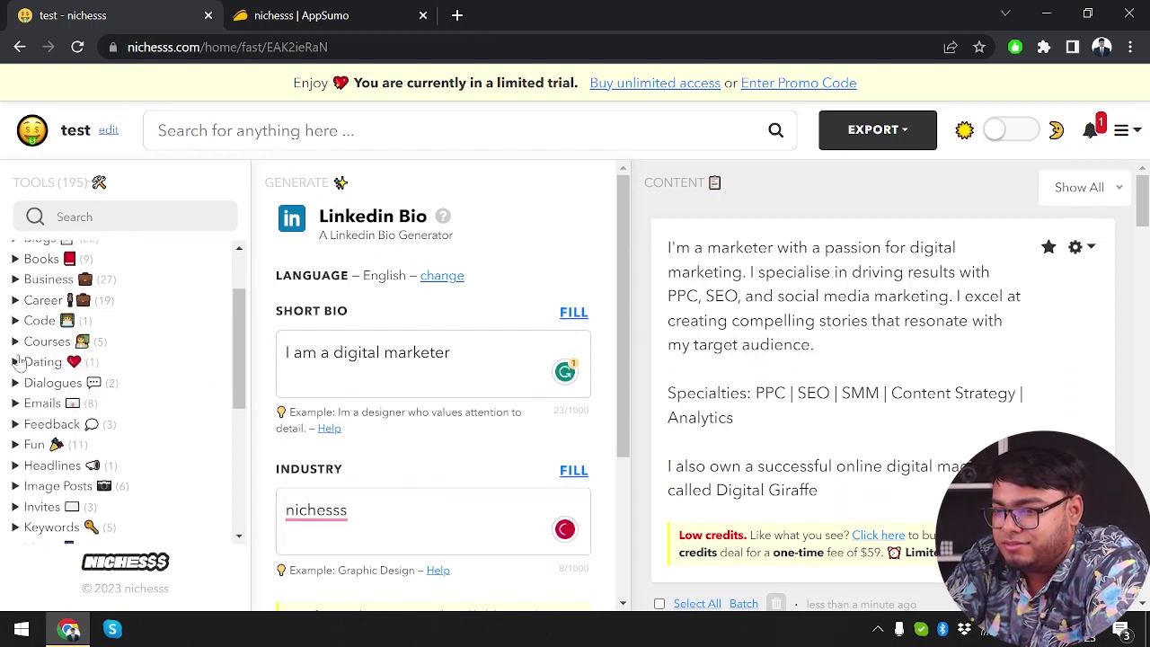
Step: Look into the Dating category and open the Story Dialogue tool in the Dialogues category
click(15, 363)
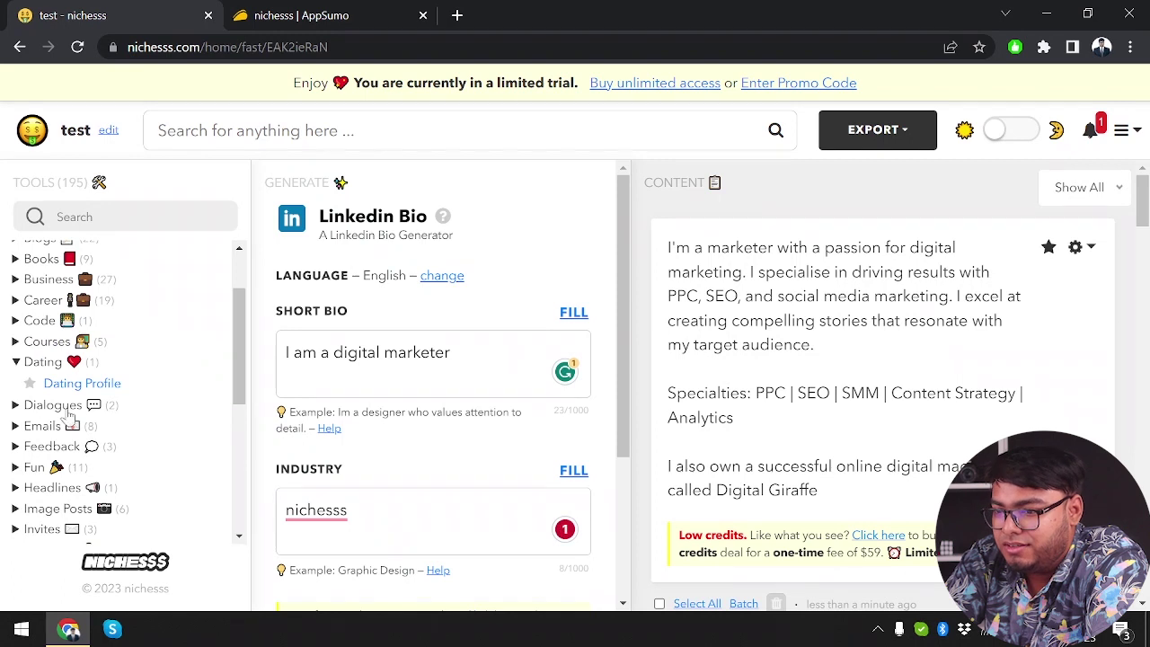
click(15, 363)
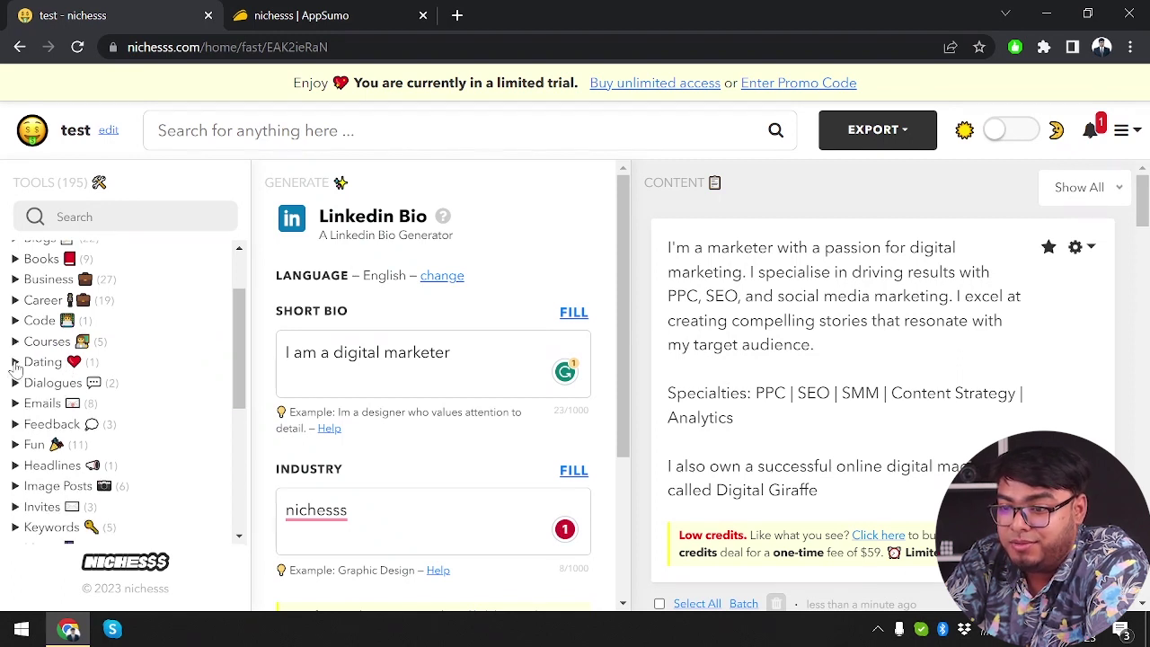
click(15, 383)
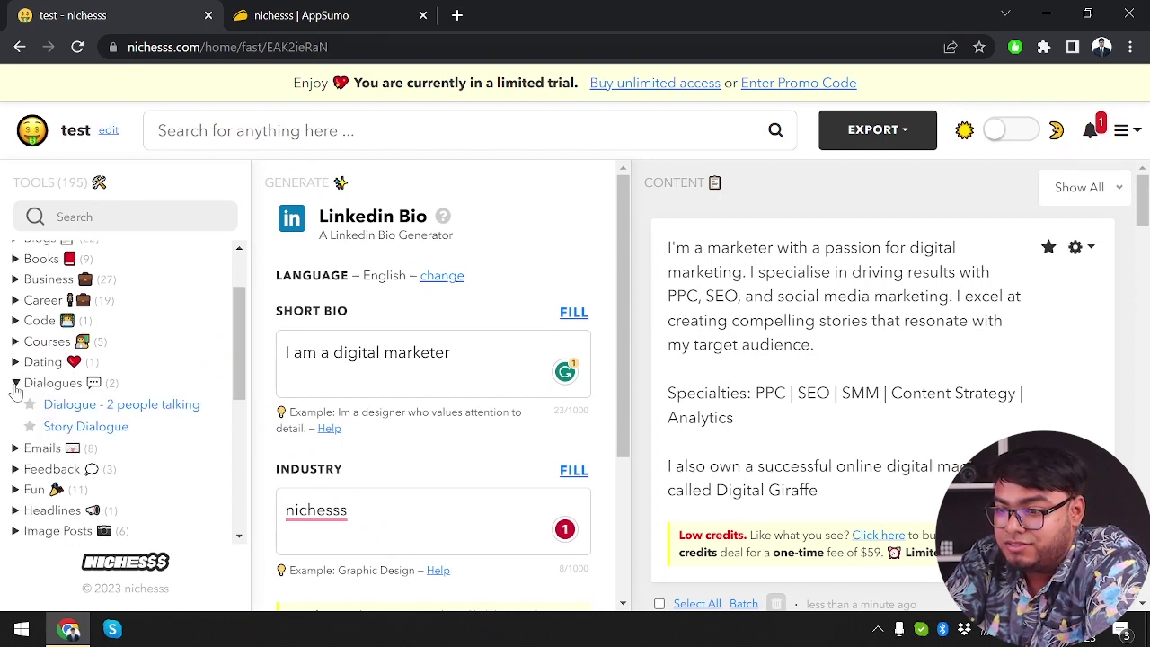
scroll(15, 388, down, 1)
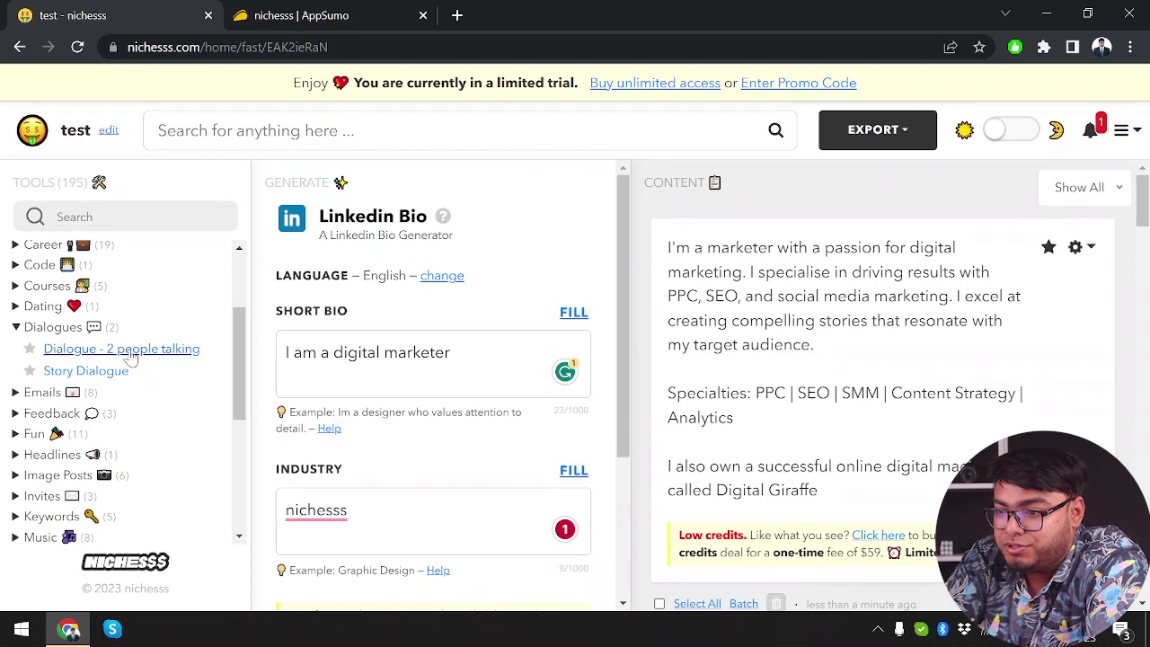
click(106, 372)
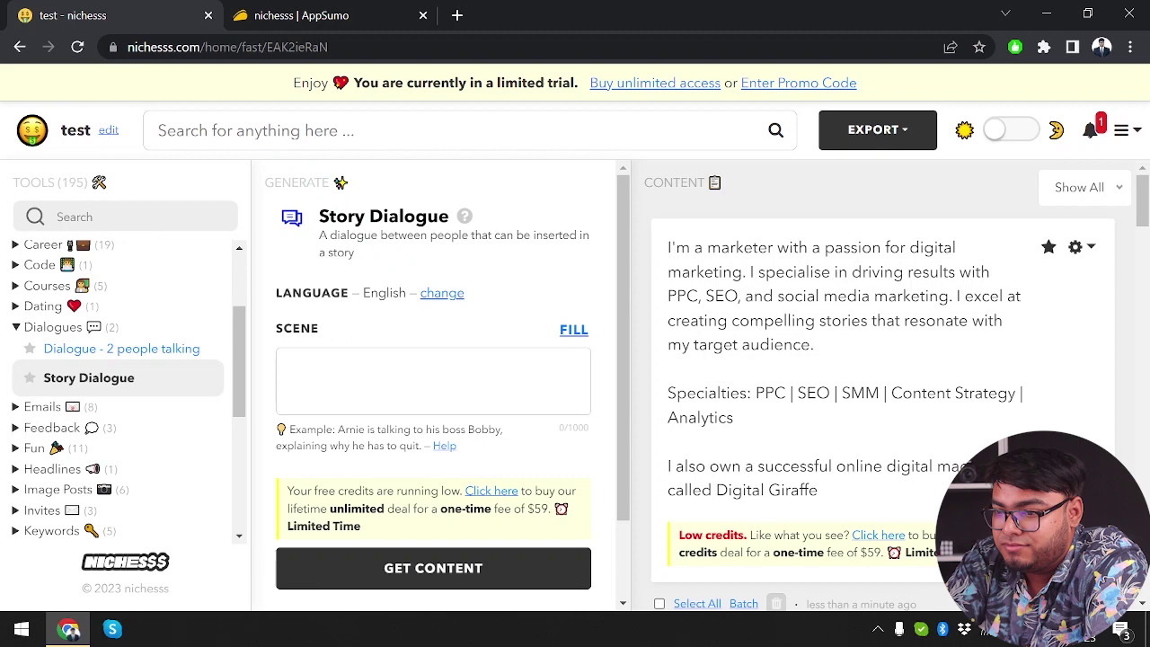
Step: Collapse the Dialogues category, look into the Feedback category, and open the AI Story tool in the Fun category
click(16, 406)
click(15, 306)
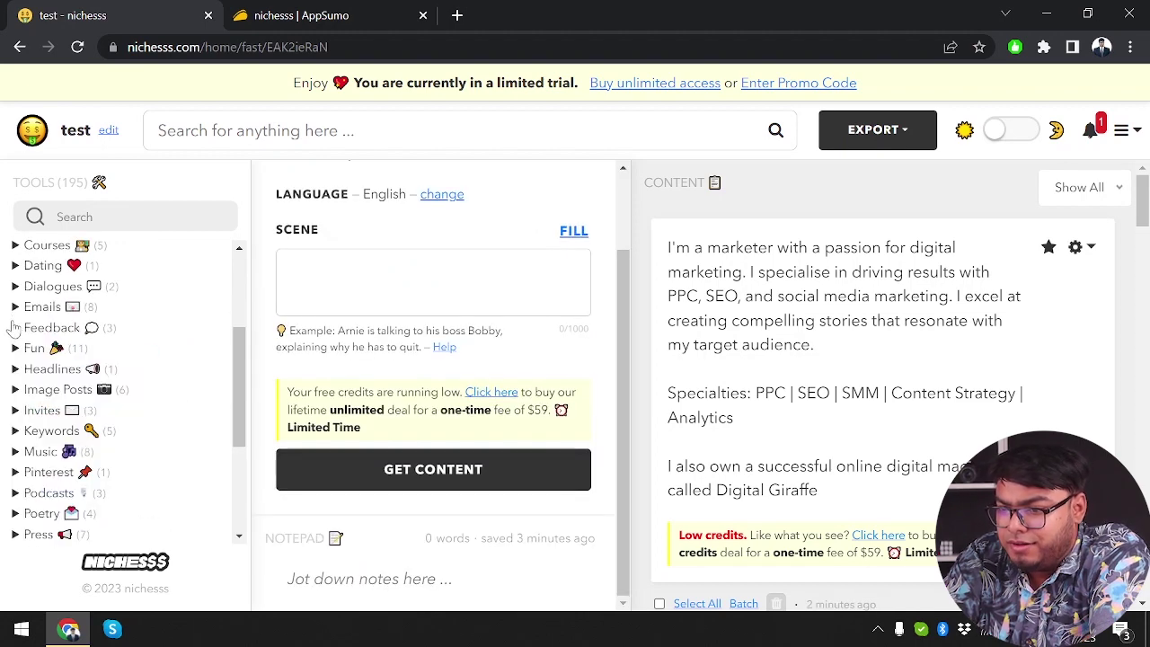
click(16, 327)
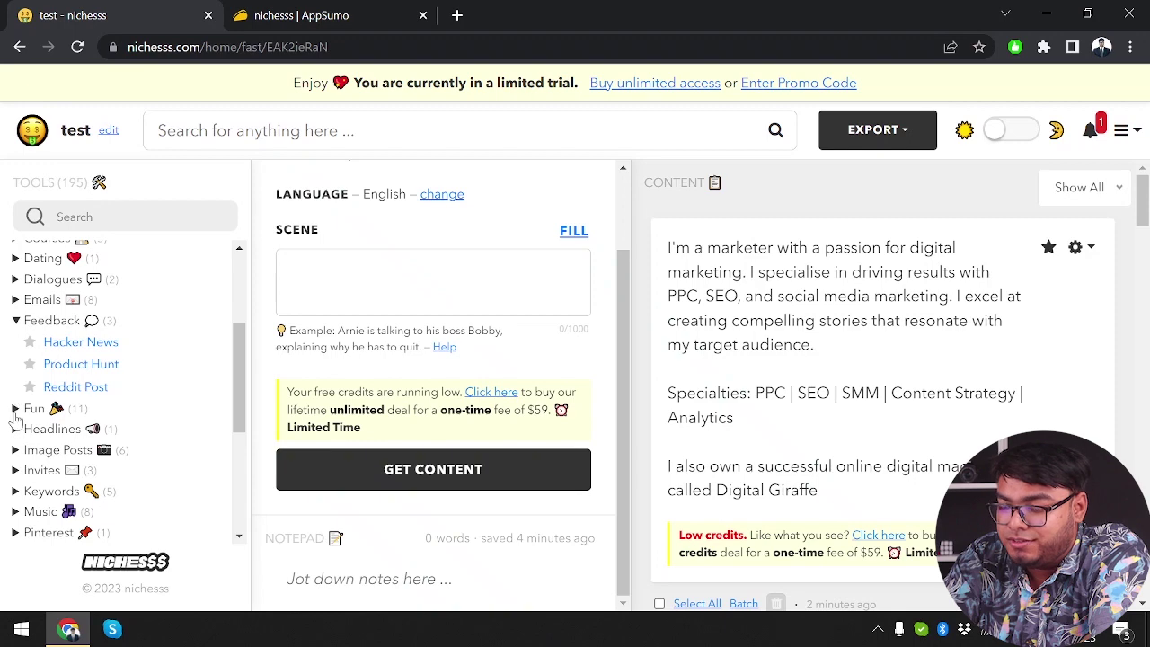
click(15, 408)
scroll(63, 409, down, 2)
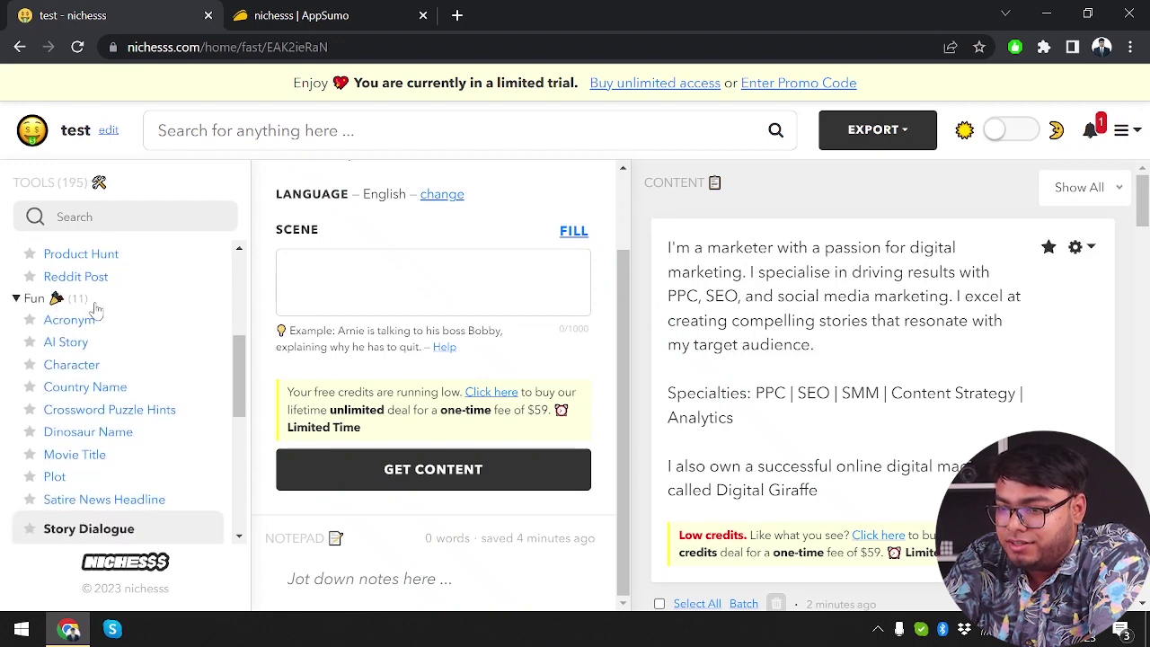
click(66, 343)
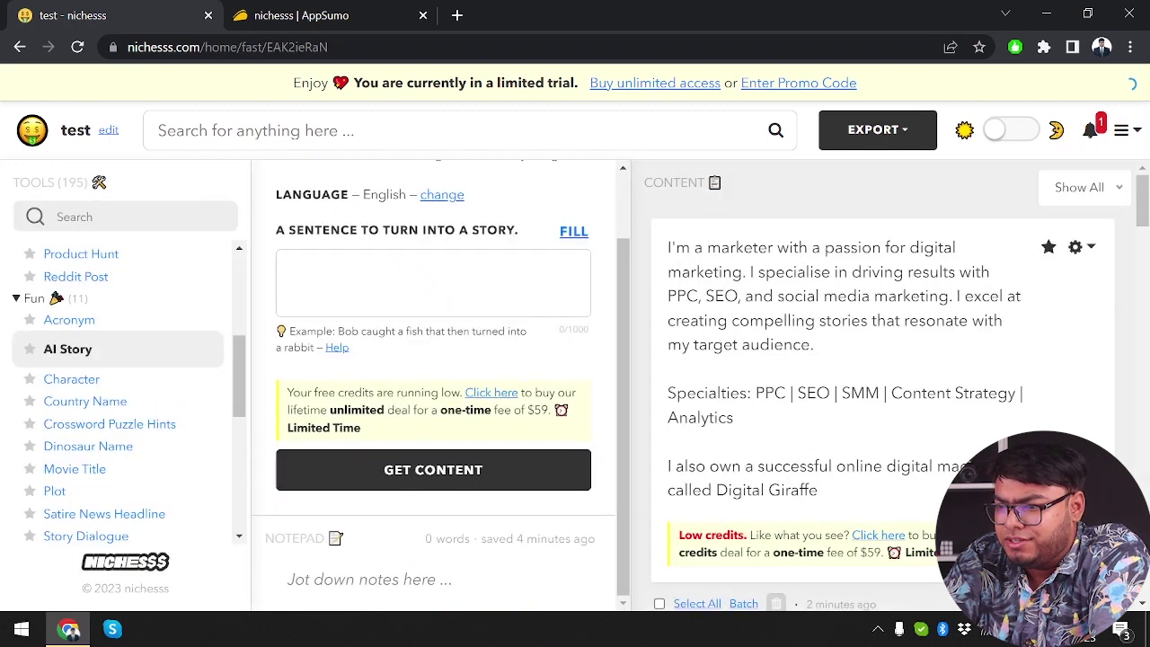
Step: Enter "My car broke down" as the sentence to turn into a story and generate the content
click(287, 352)
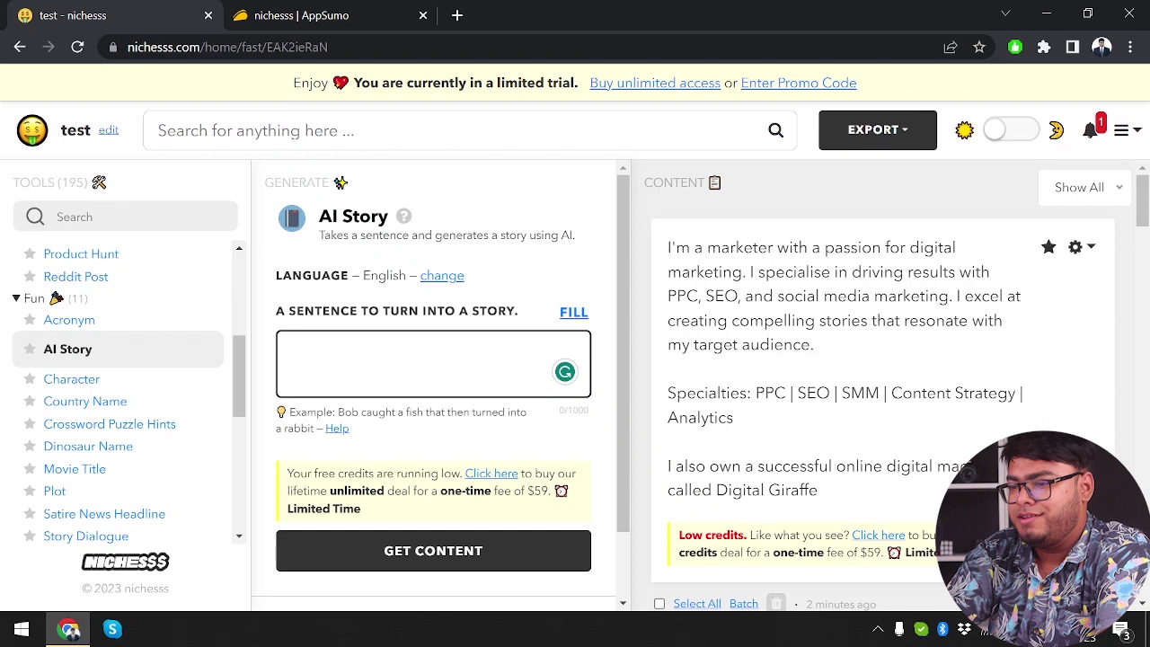
text(My car broke down)
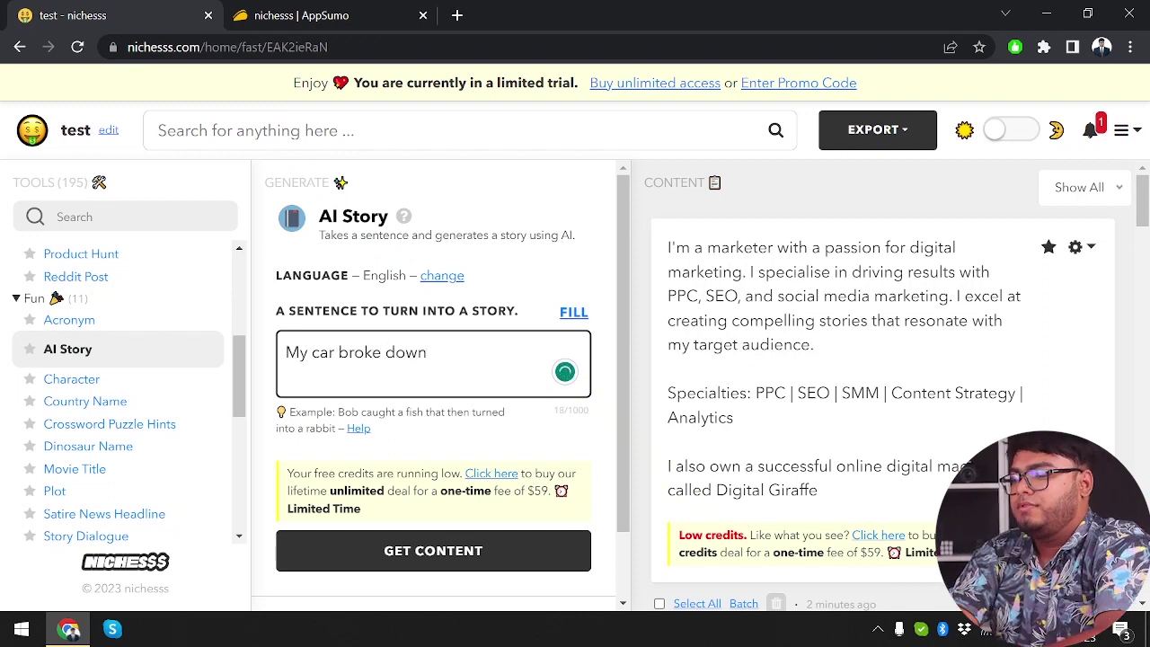
click(442, 546)
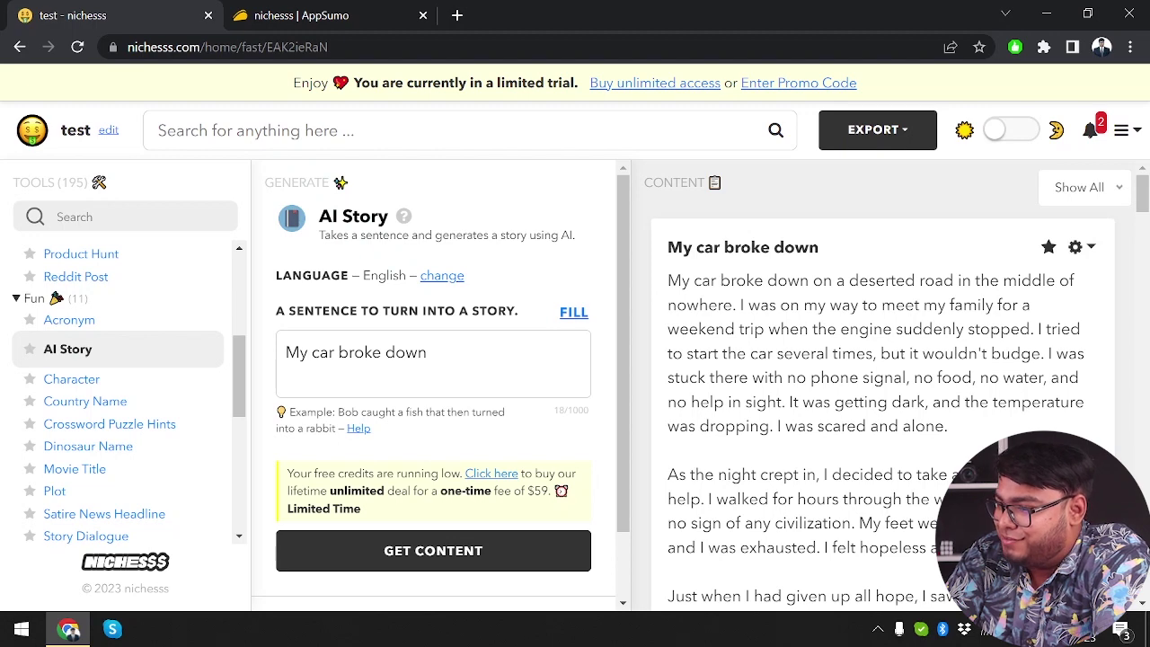
Step: Read through the generated "My car broke down" story to its end
scroll(897, 393, down, 1)
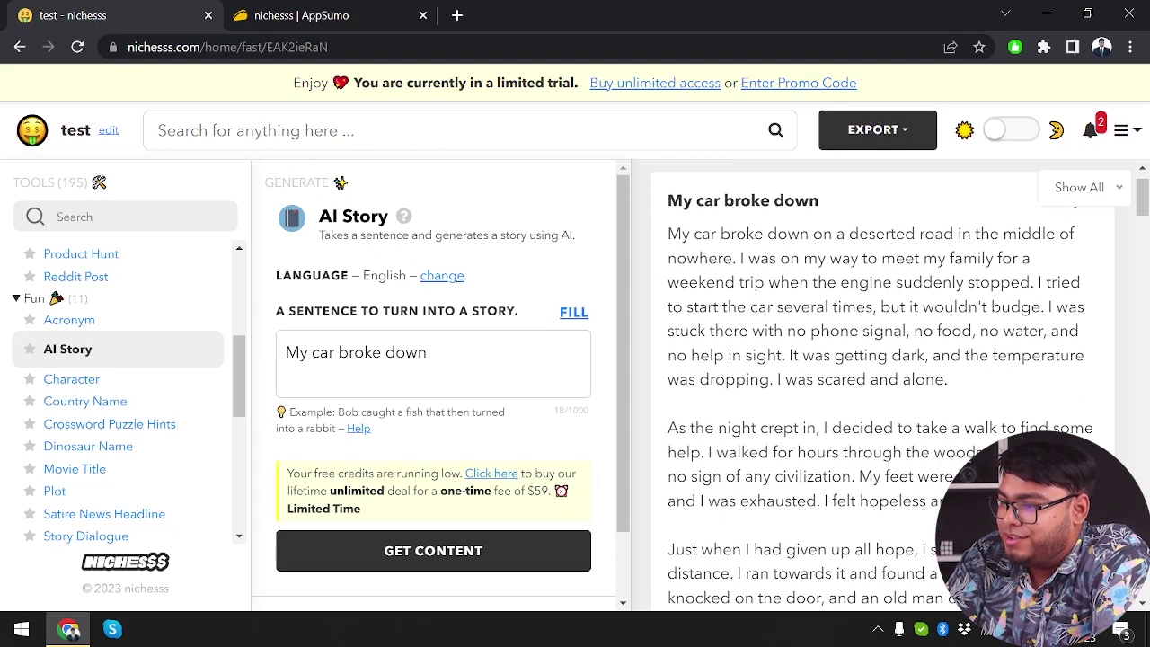
scroll(897, 392, down, 4)
scroll(897, 393, up, 2)
scroll(897, 393, down, 1)
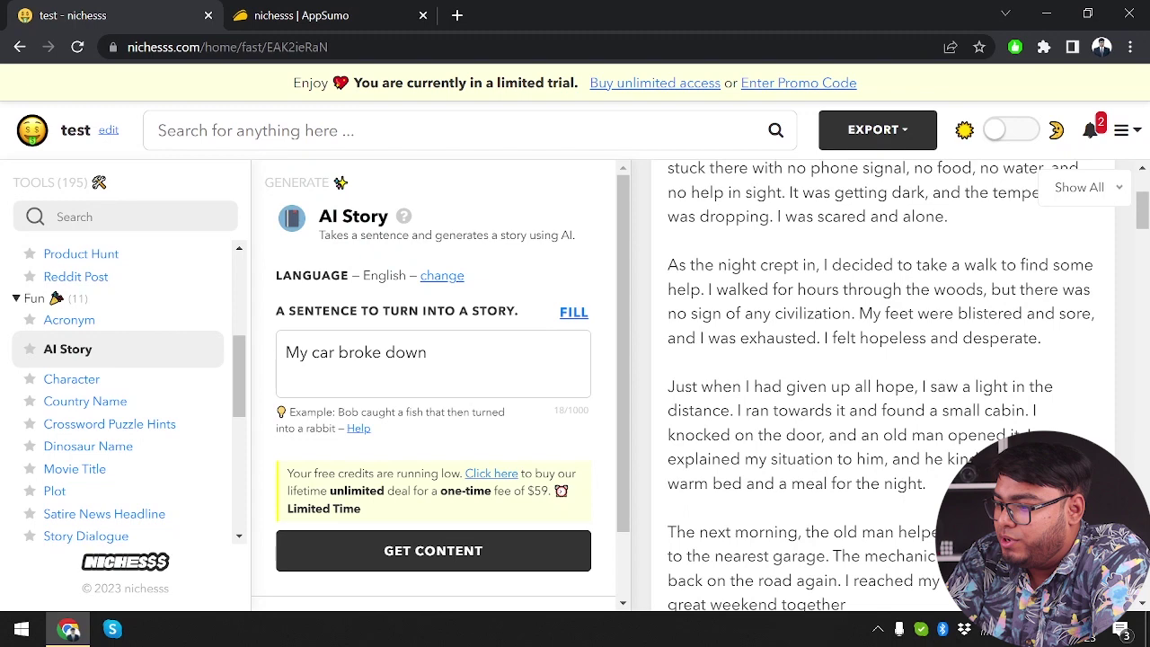
scroll(907, 341, down, 4)
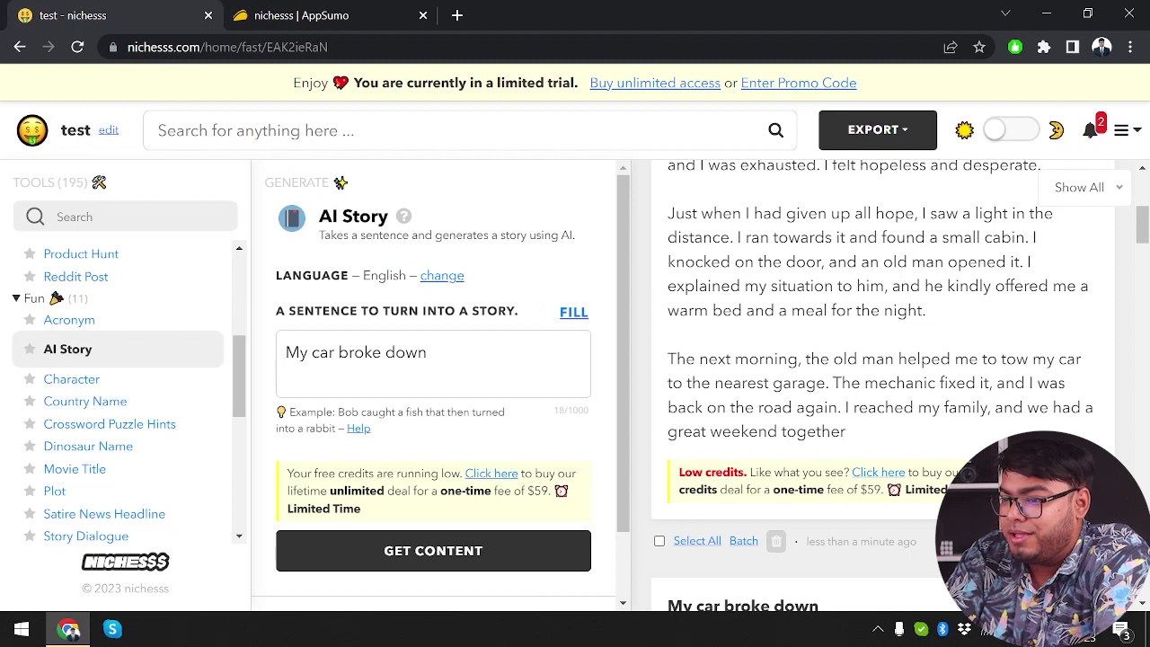
click(430, 352)
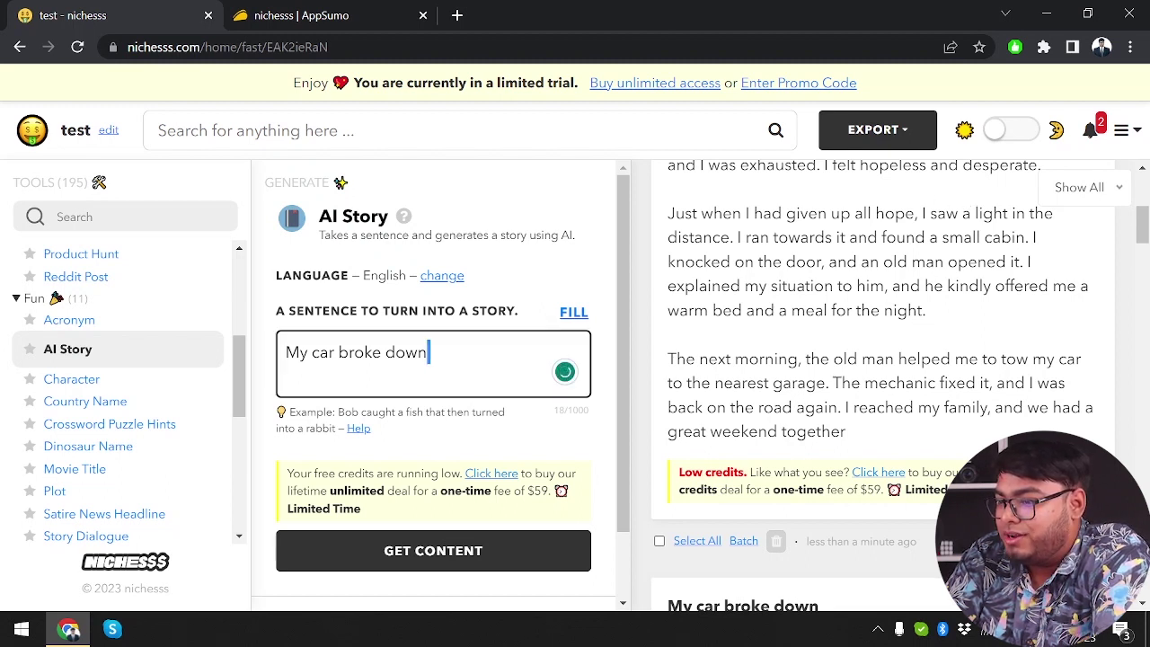
Step: Open the Character tool in the Fun category and look over its plot and gender fields
click(88, 382)
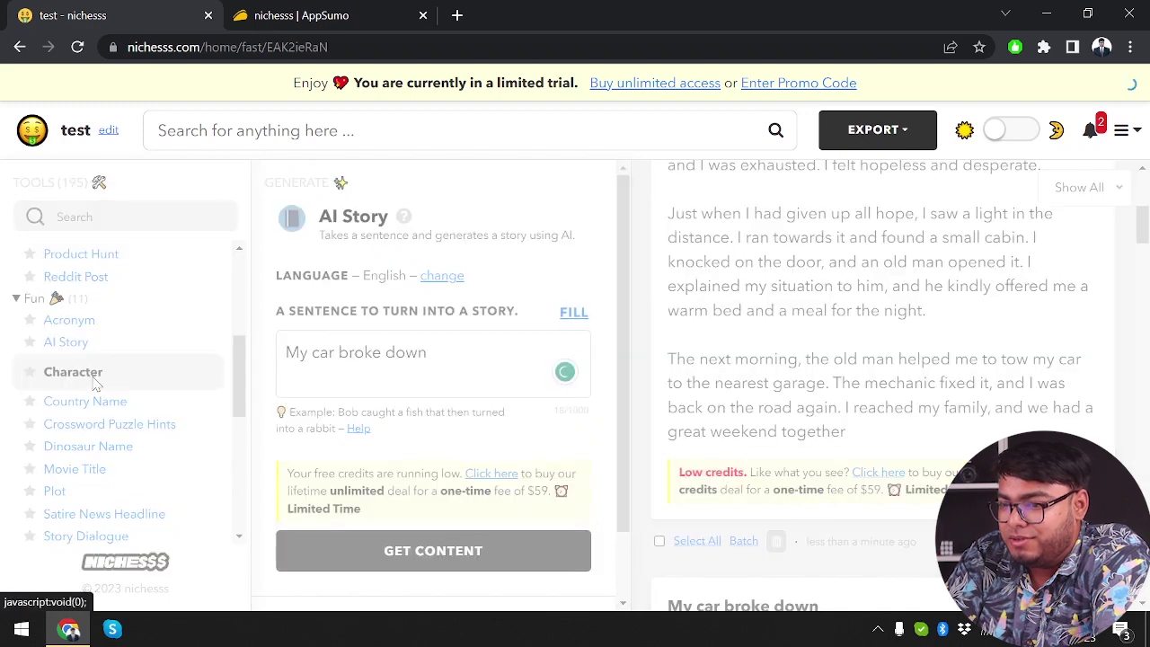
scroll(341, 382, down, 2)
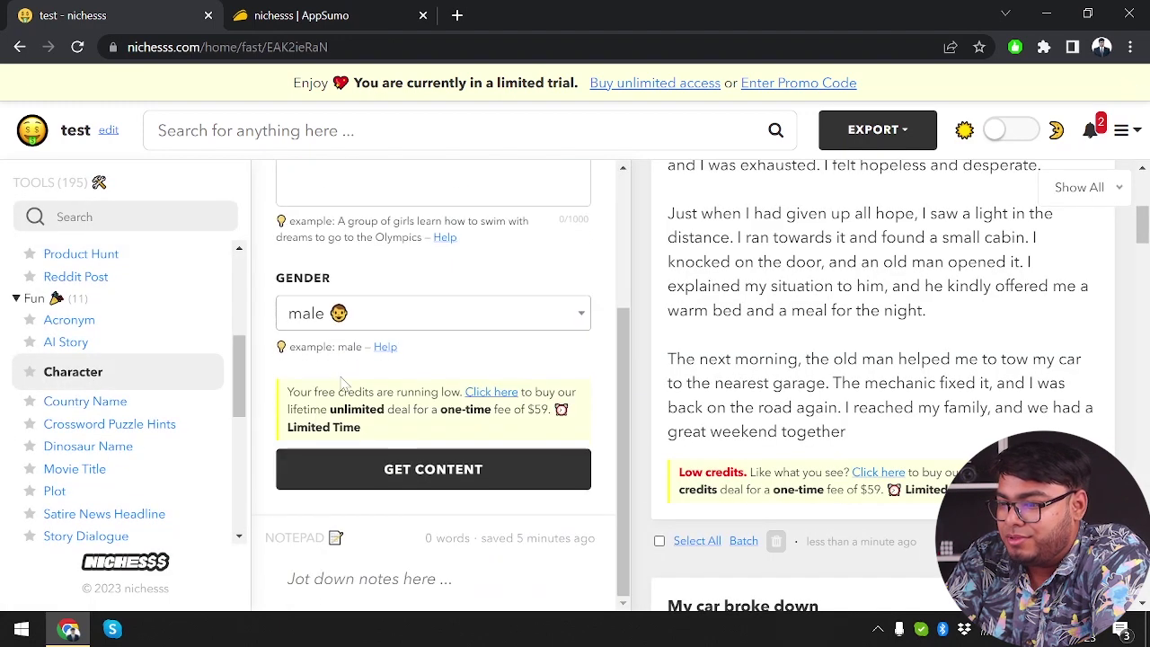
scroll(342, 382, up, 2)
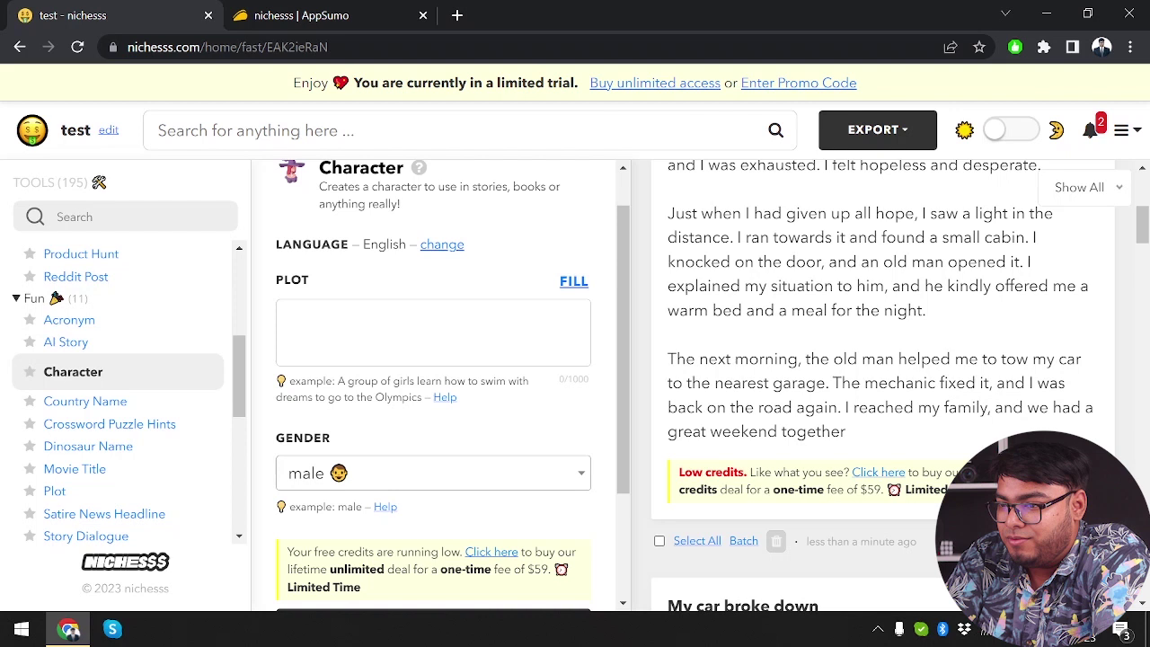
scroll(366, 272, up, 1)
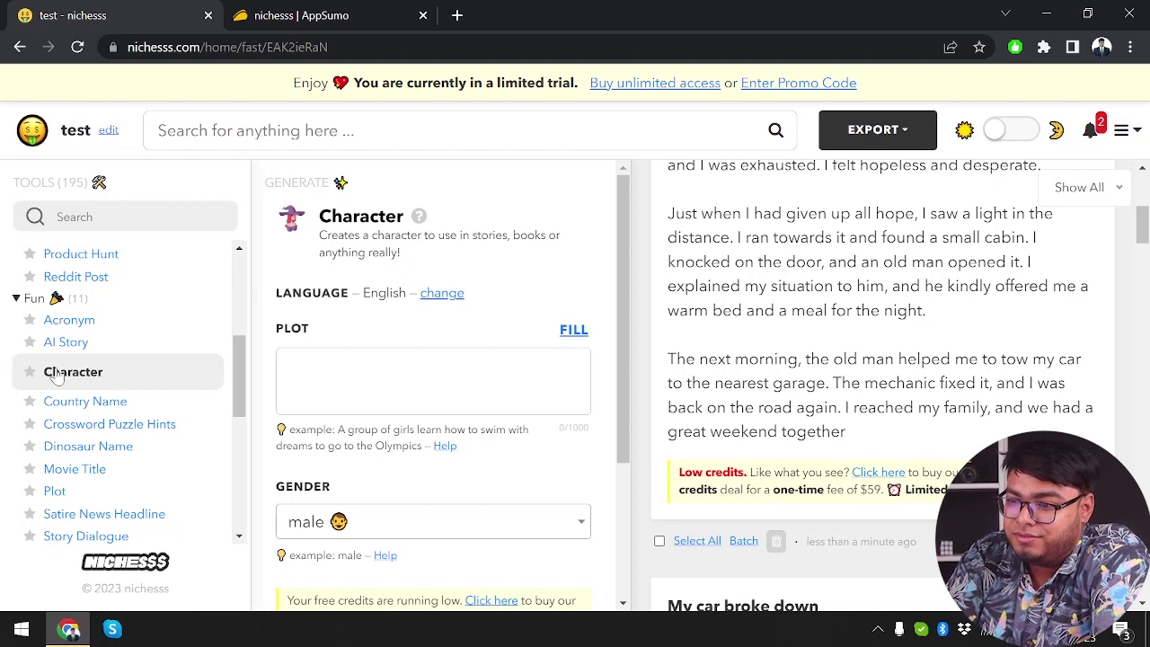
scroll(154, 383, down, 1)
scroll(42, 338, up, 2)
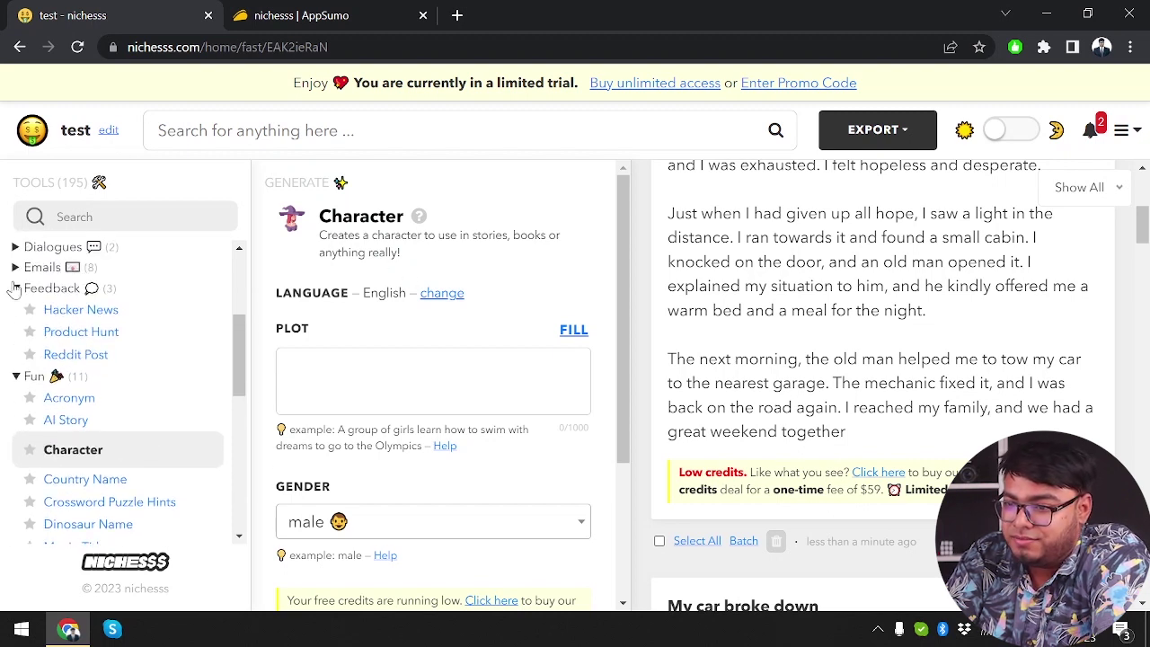
Step: Collapse the Feedback and Fun categories and look through the Invites, Pinterest and remaining tool categories
click(15, 288)
click(15, 308)
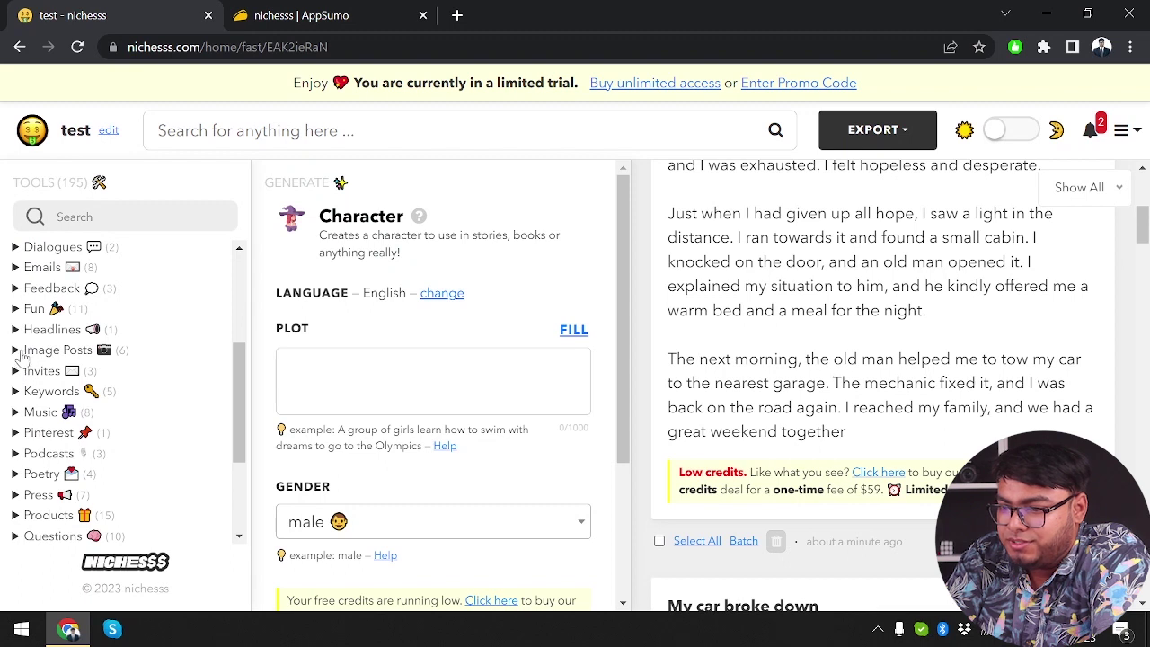
click(15, 370)
click(15, 370)
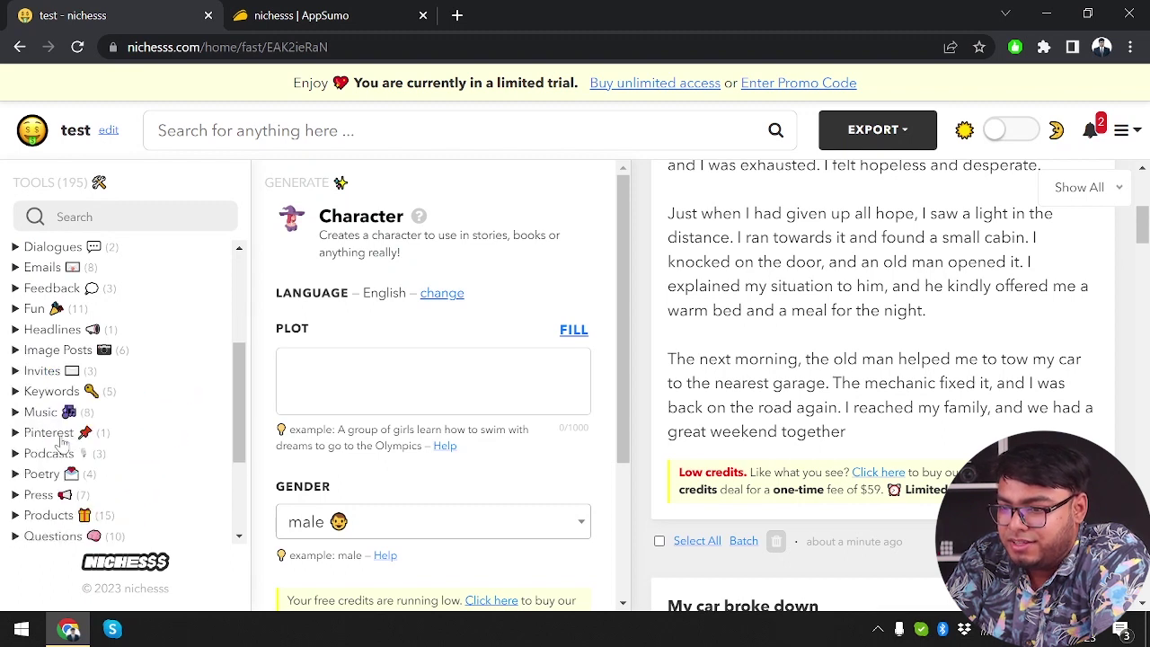
scroll(61, 438, down, 1)
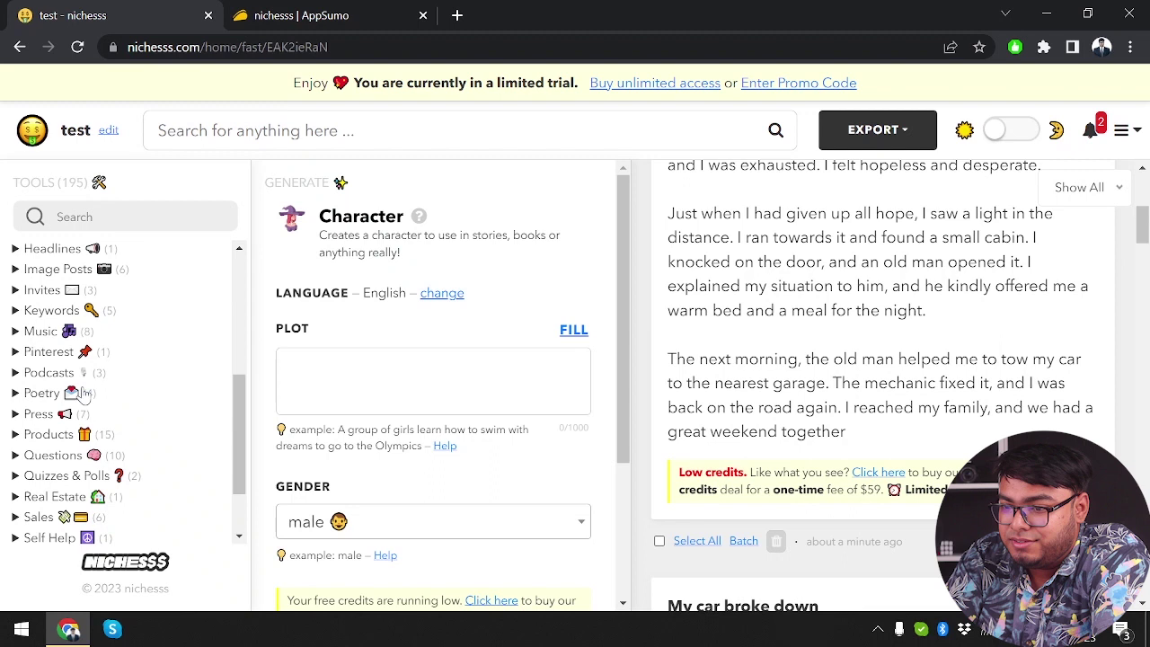
click(15, 352)
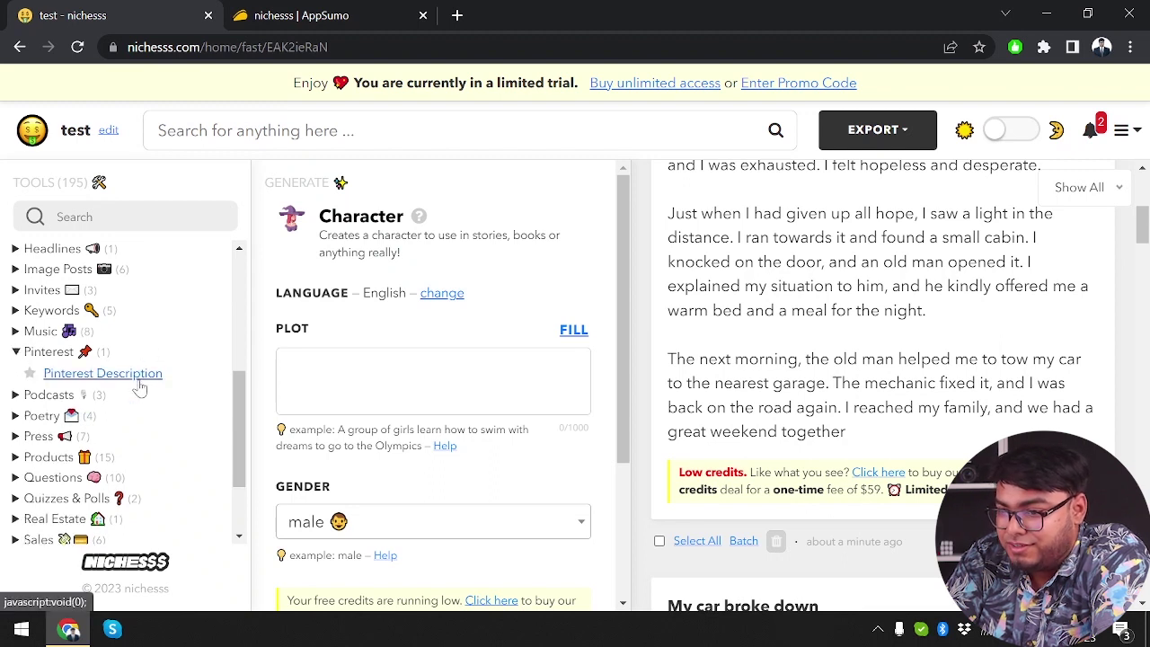
scroll(139, 386, down, 2)
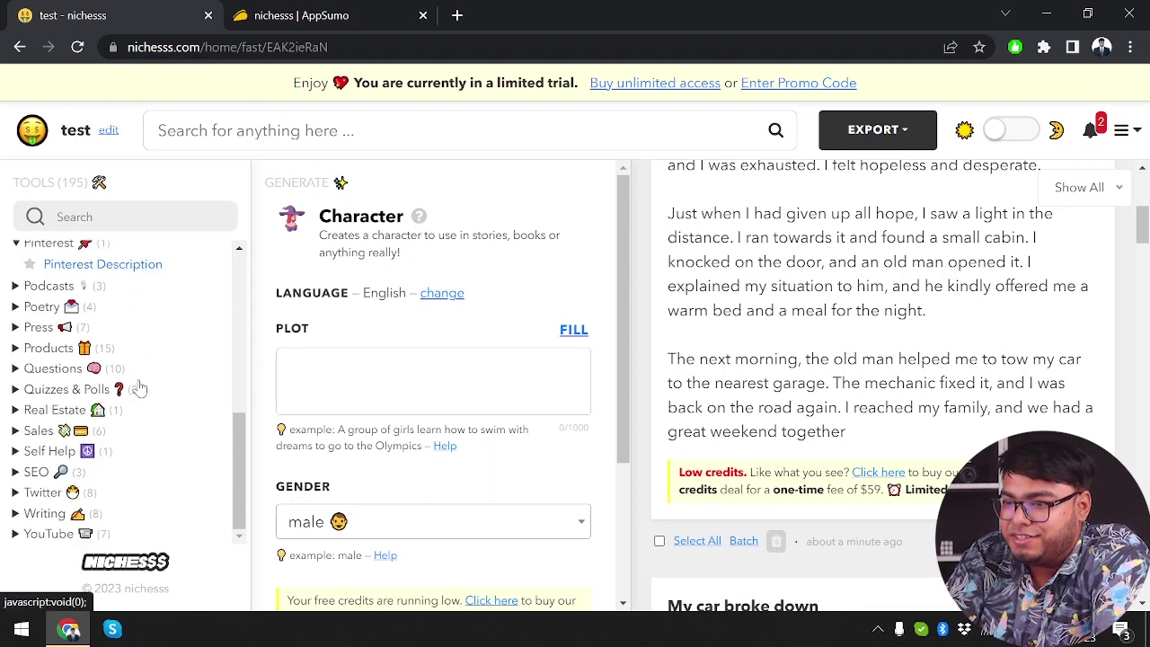
scroll(140, 386, up, 5)
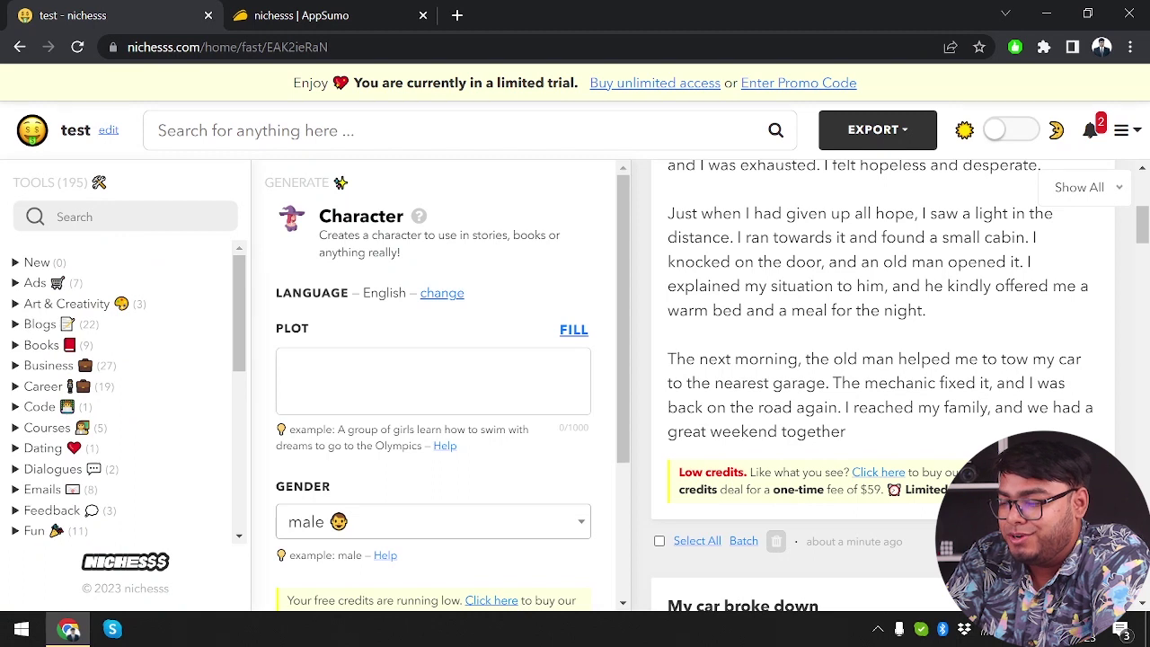
Step: Export the test content plan as a TXT file, open the downloaded file and look through its text
click(883, 130)
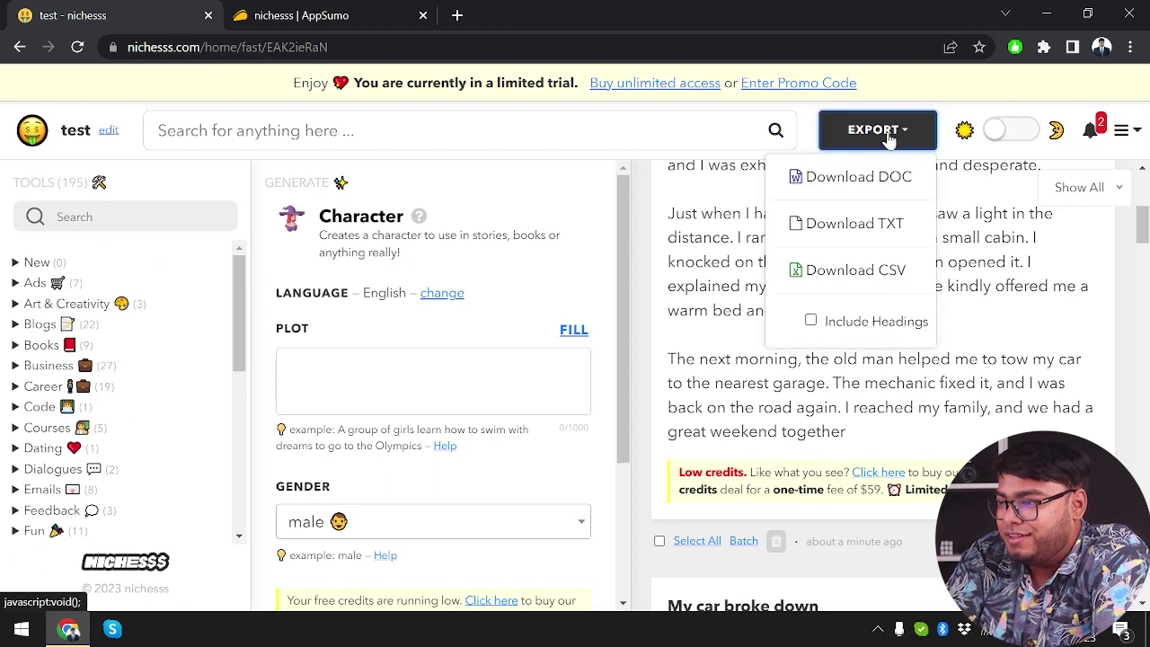
click(840, 234)
click(1043, 47)
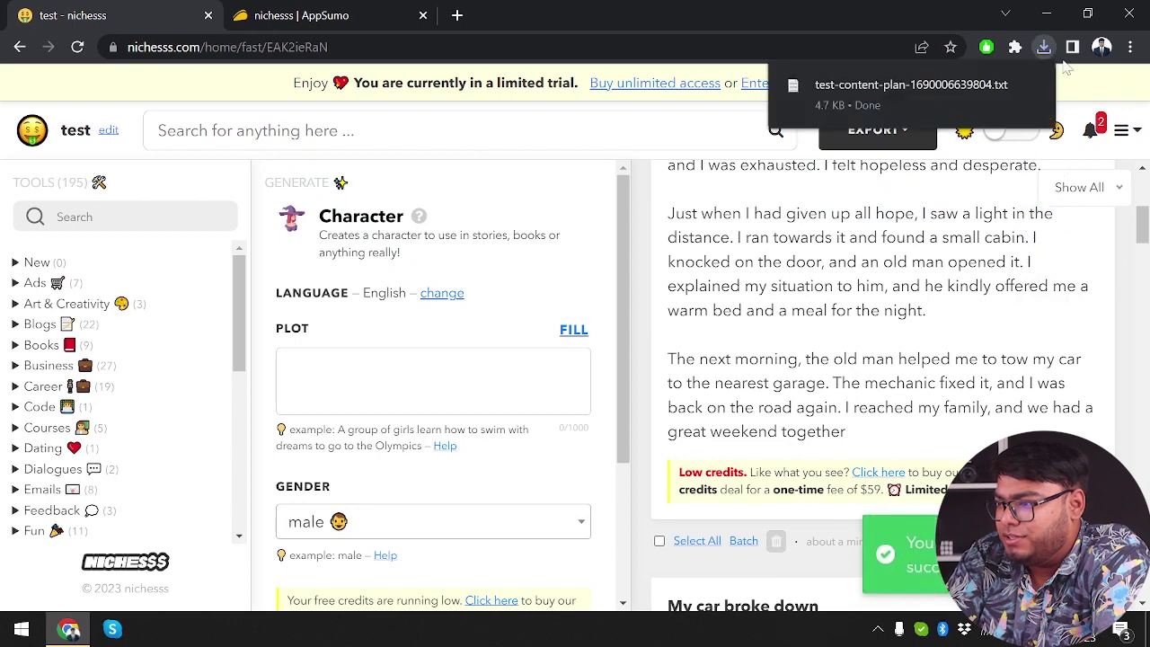
click(899, 85)
scroll(499, 238, down, 5)
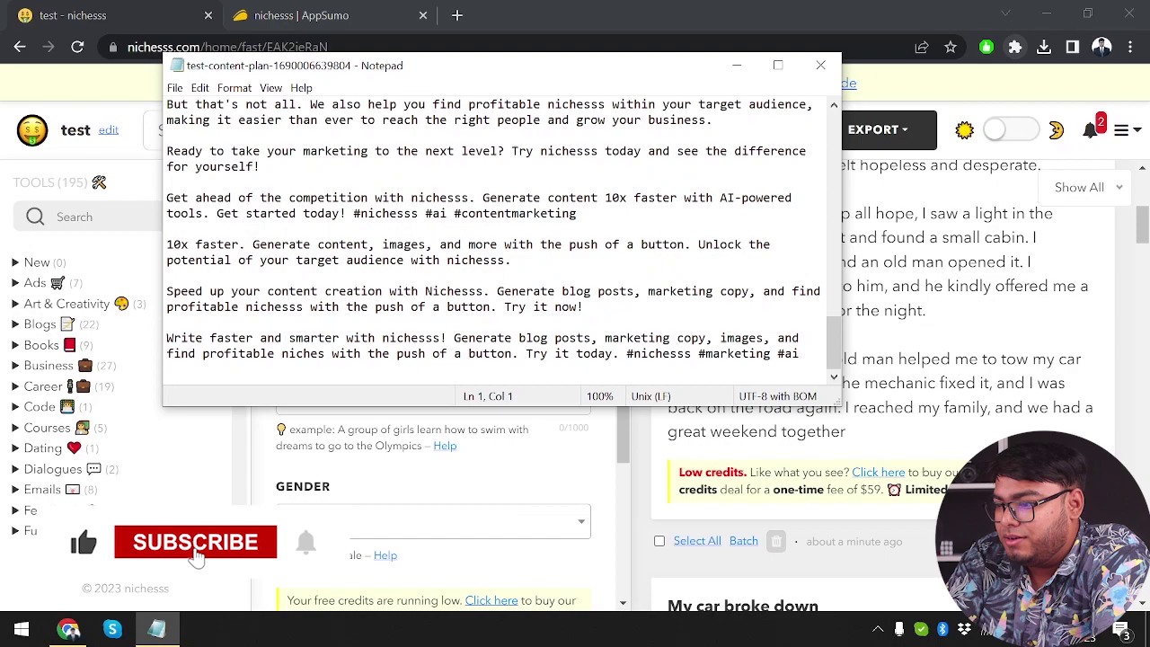
Step: Arrange the exported text file and the nichesss content page side by side on the screen
scroll(945, 305, down, 10)
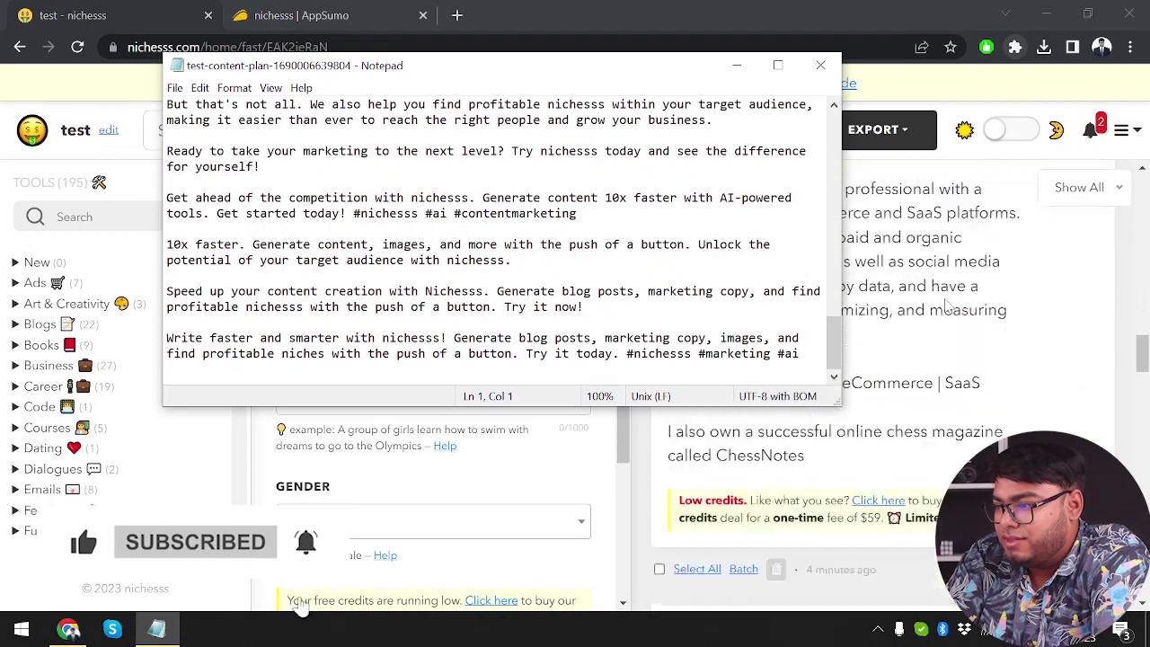
scroll(945, 306, down, 2)
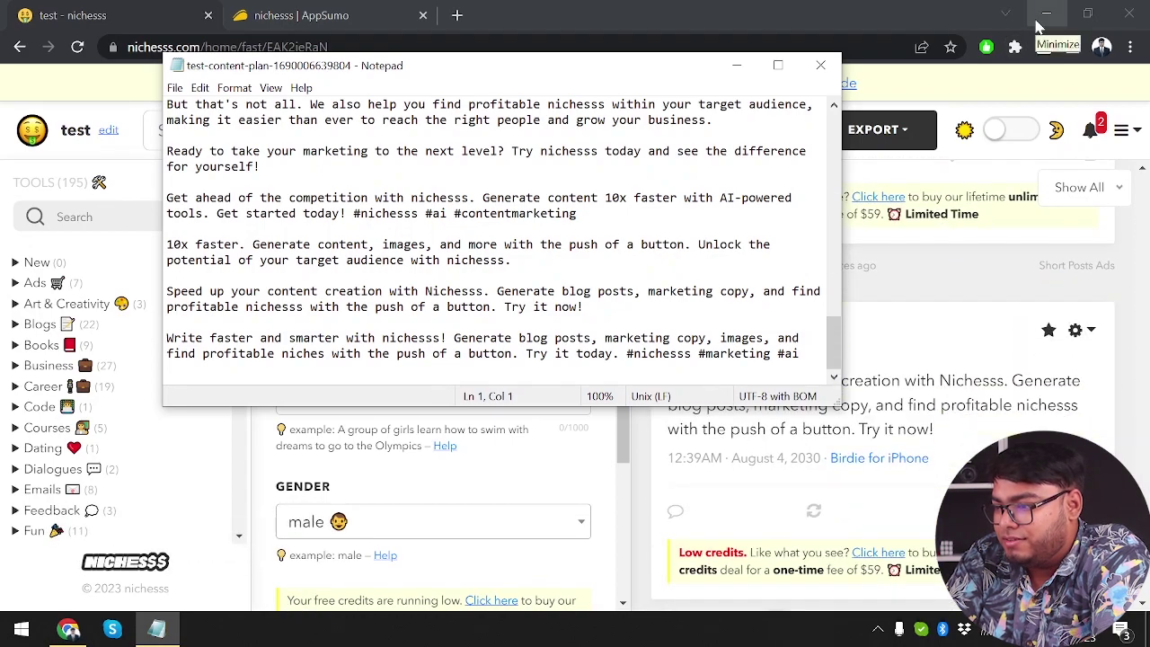
drag(650, 70, 478, 65)
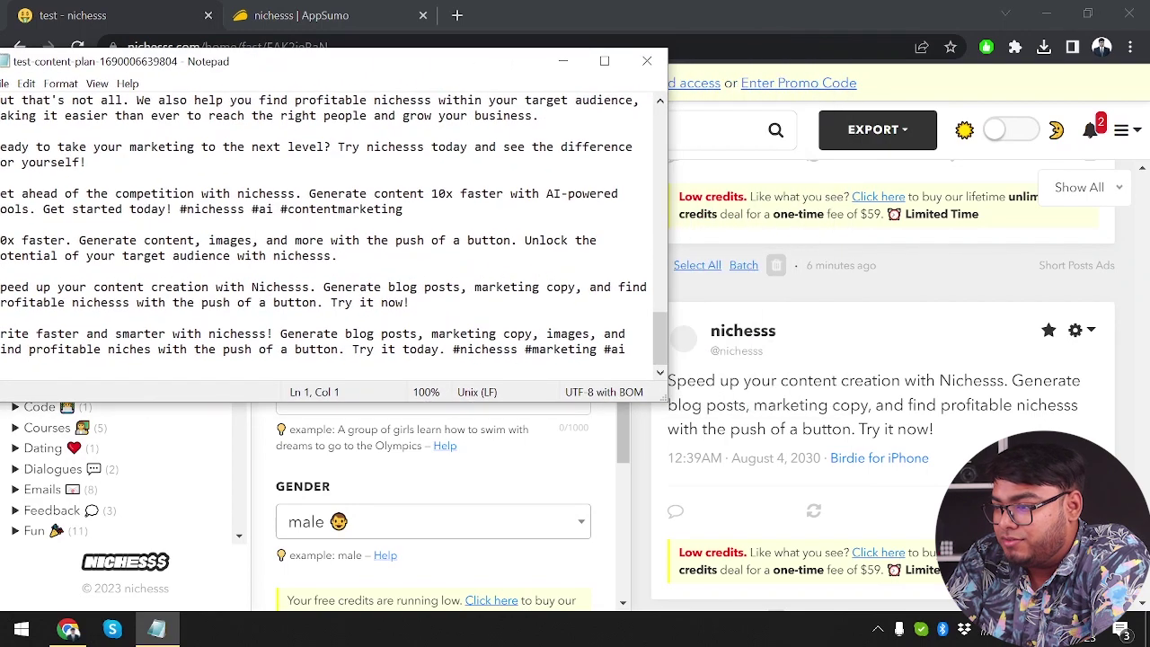
drag(425, 64, 690, 88)
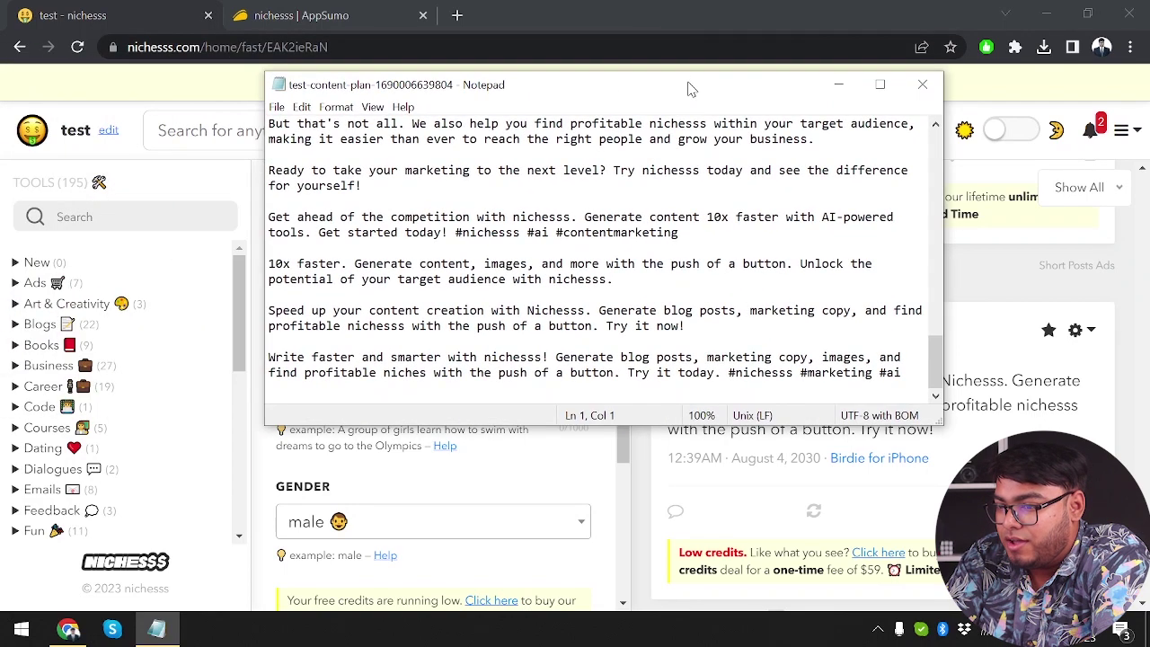
key(super+Left)
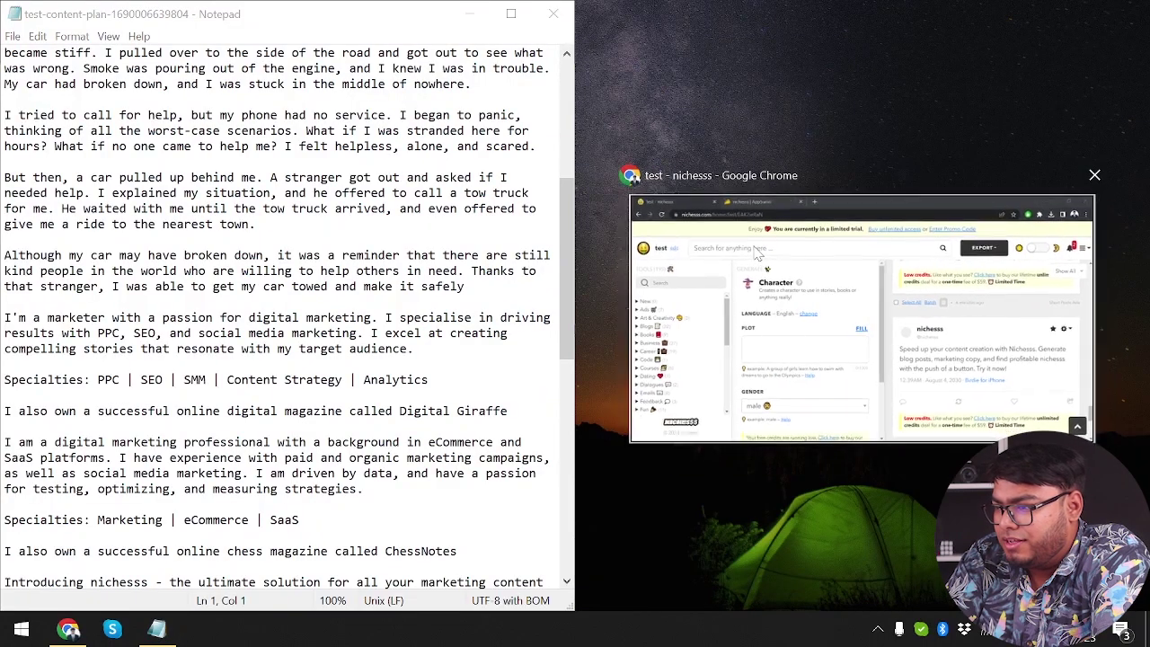
click(947, 338)
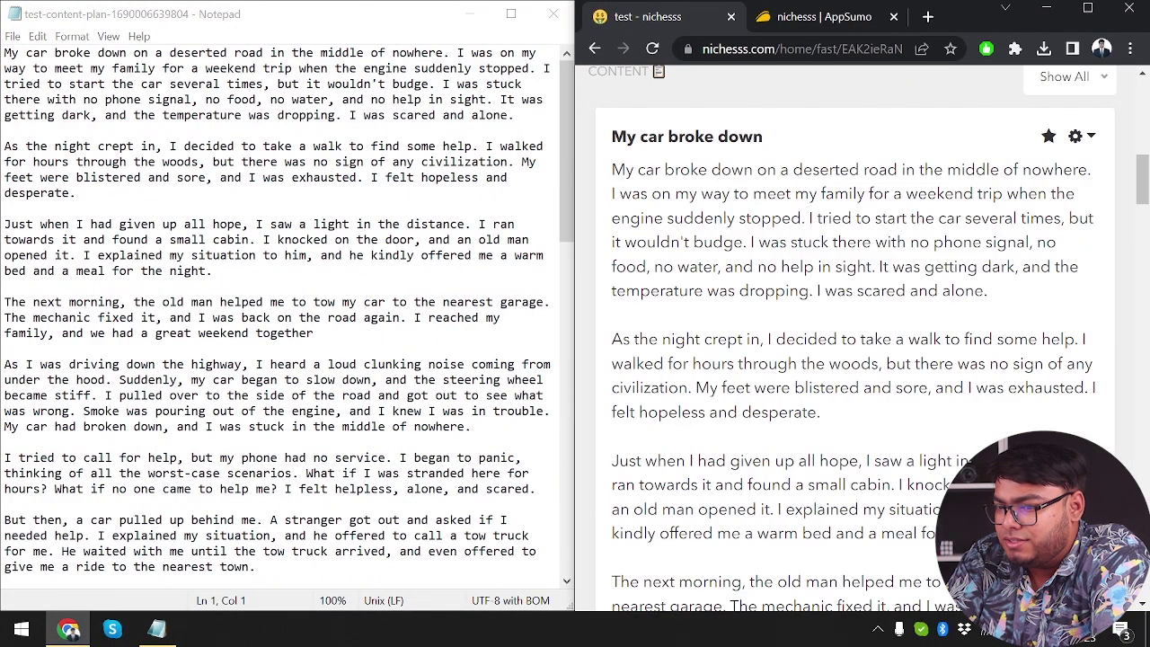
Step: Compare both "My car broke down" stories on the content page with the exported text
scroll(853, 360, down, 6)
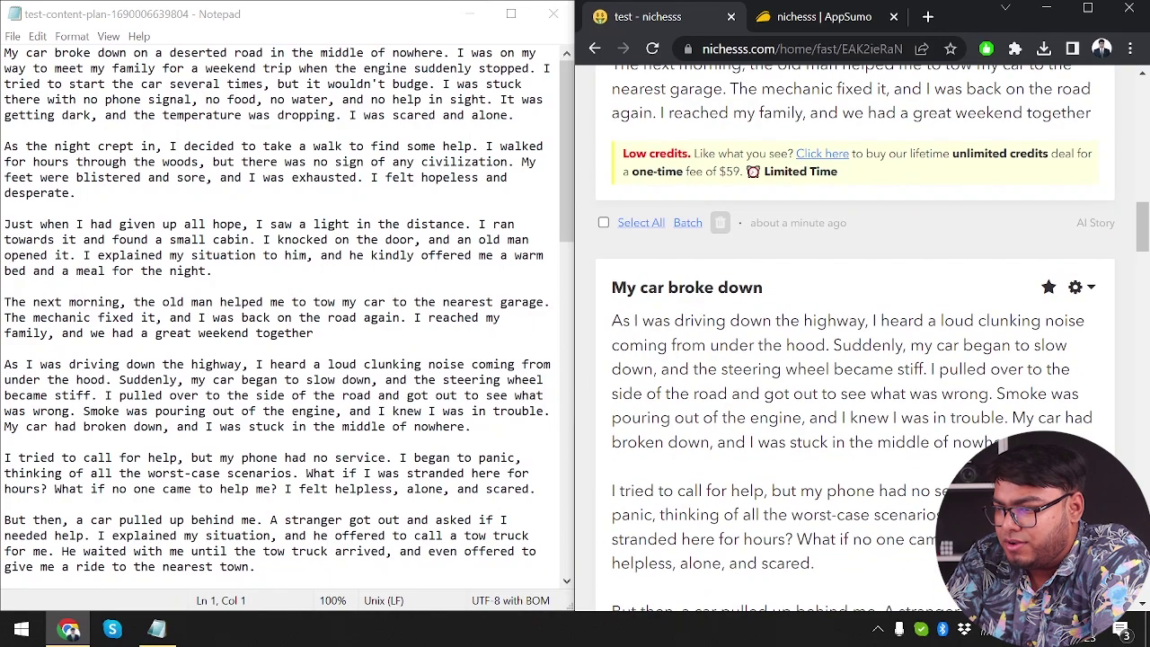
scroll(815, 280, up, 7)
scroll(815, 280, down, 6)
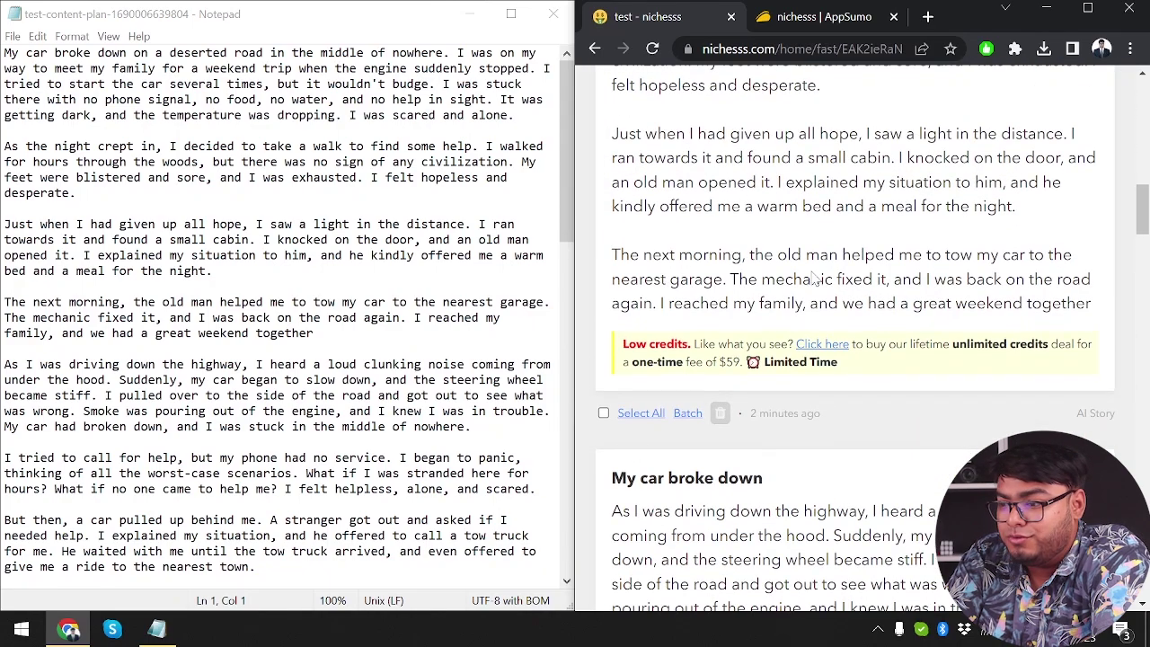
scroll(815, 279, down, 3)
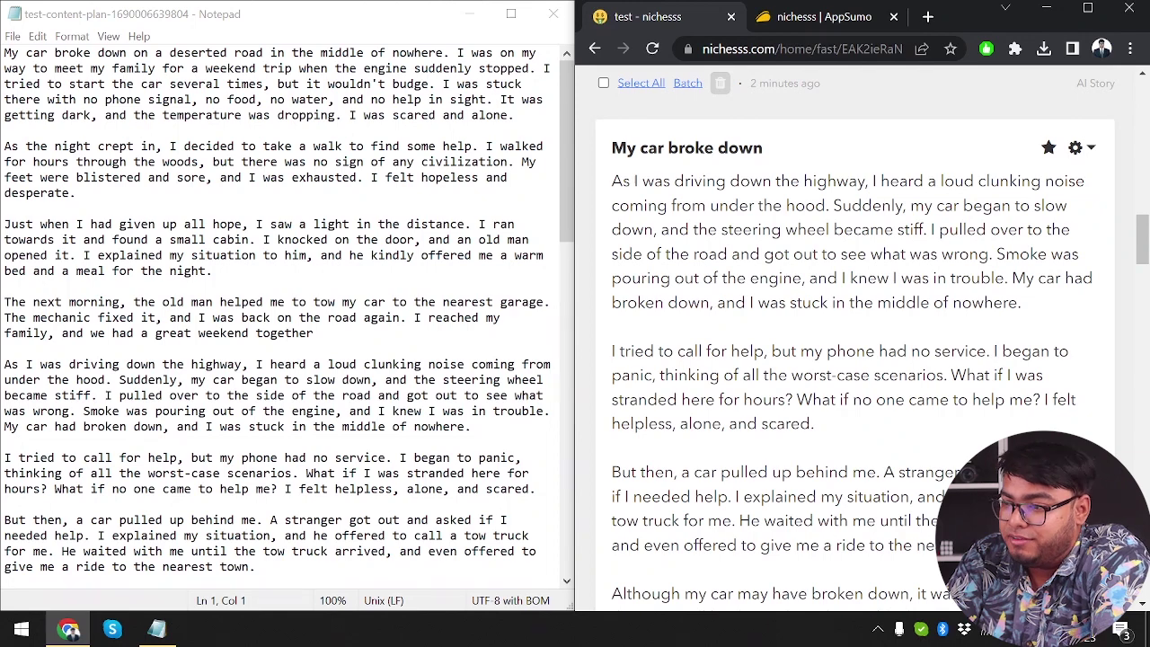
scroll(815, 280, down, 8)
scroll(288, 314, down, 2)
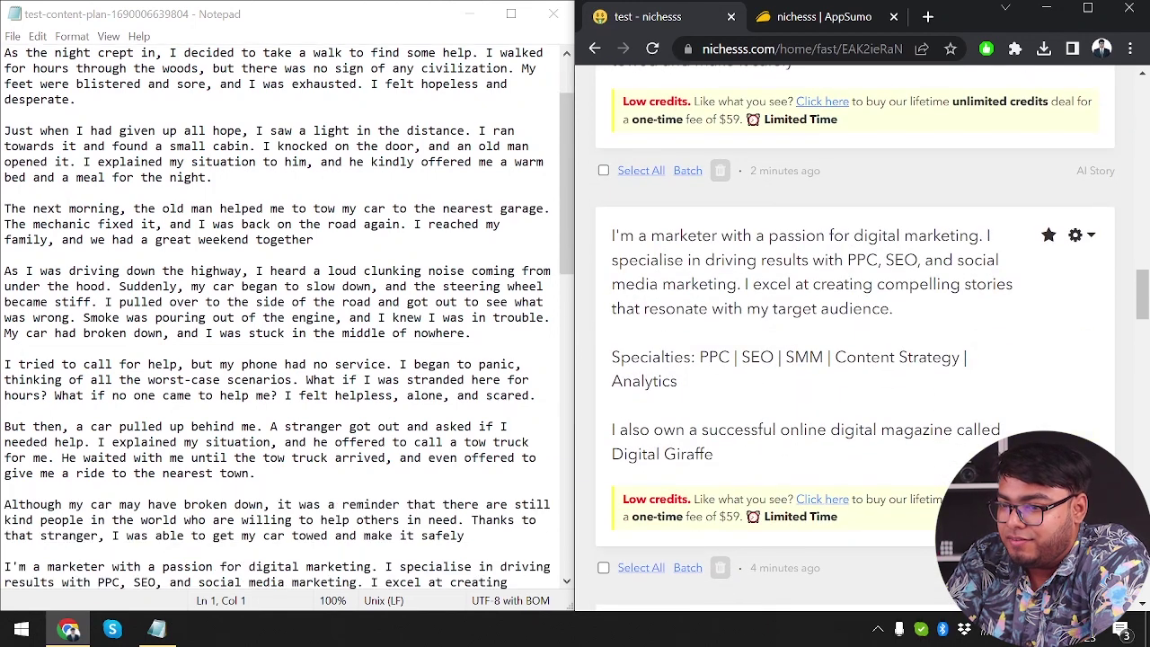
Step: Compare the Linkedin bios in the exported text with those on the content page
scroll(288, 315, down, 8)
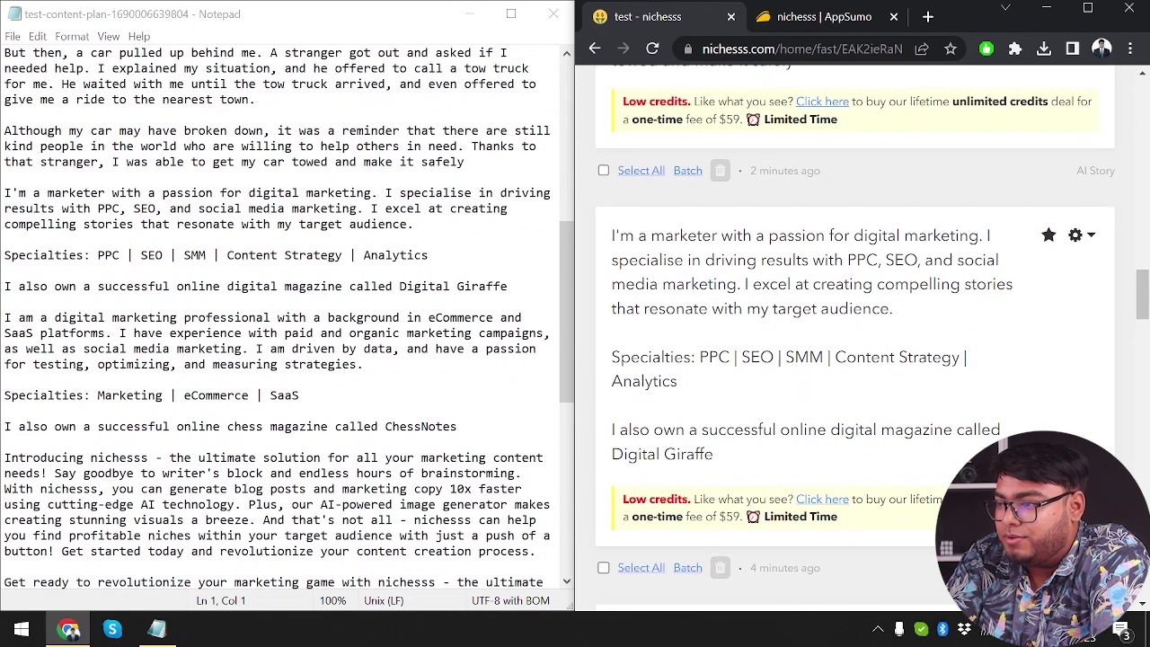
scroll(287, 314, down, 6)
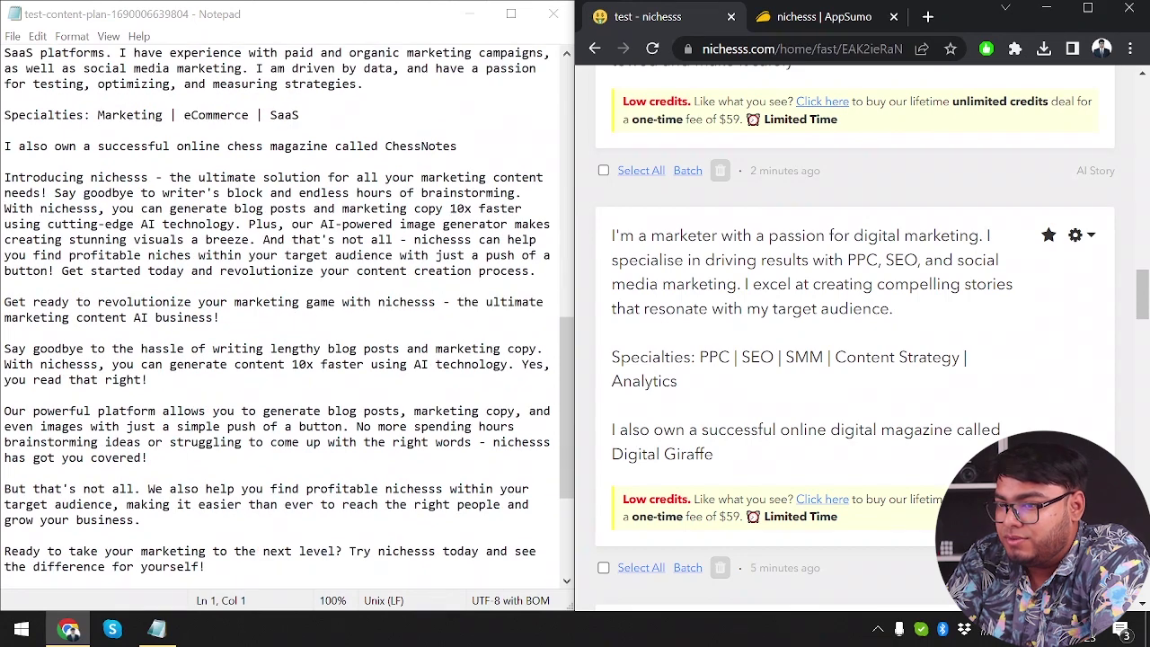
scroll(288, 314, up, 3)
scroll(287, 315, up, 10)
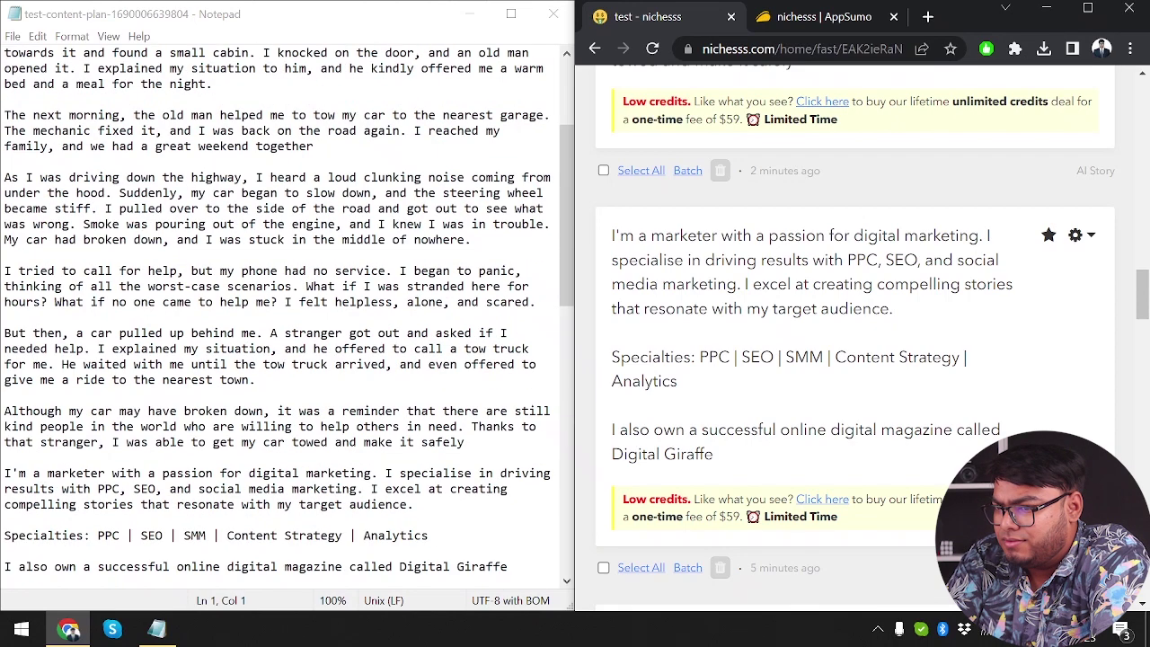
scroll(287, 315, down, 4)
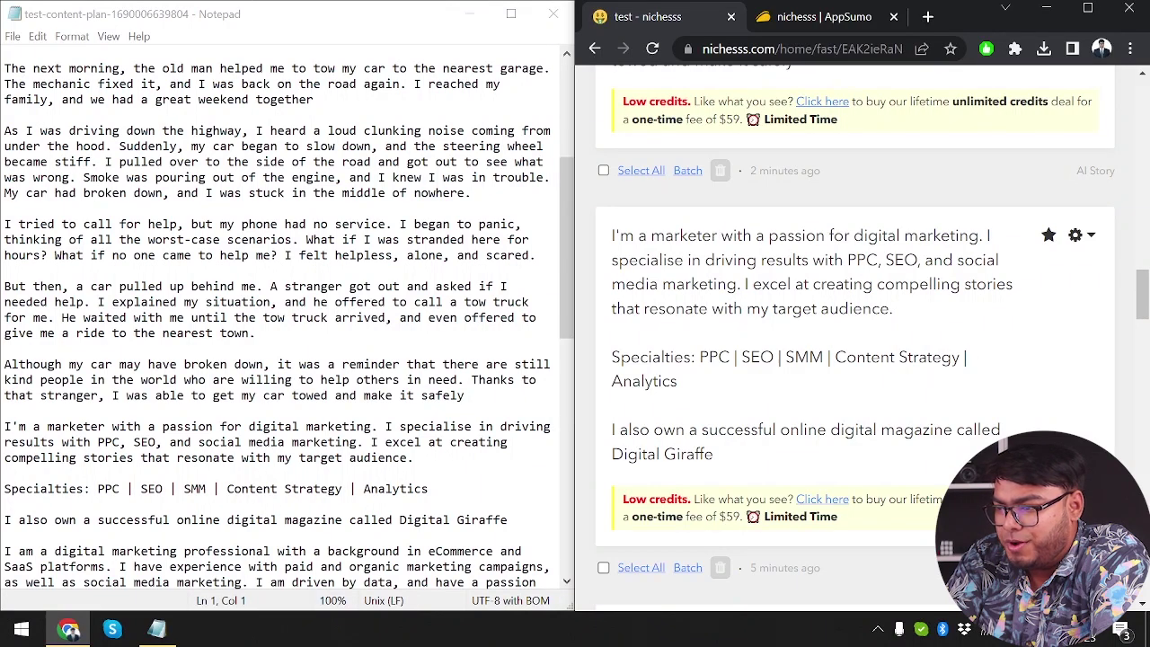
scroll(288, 315, down, 5)
scroll(905, 278, down, 5)
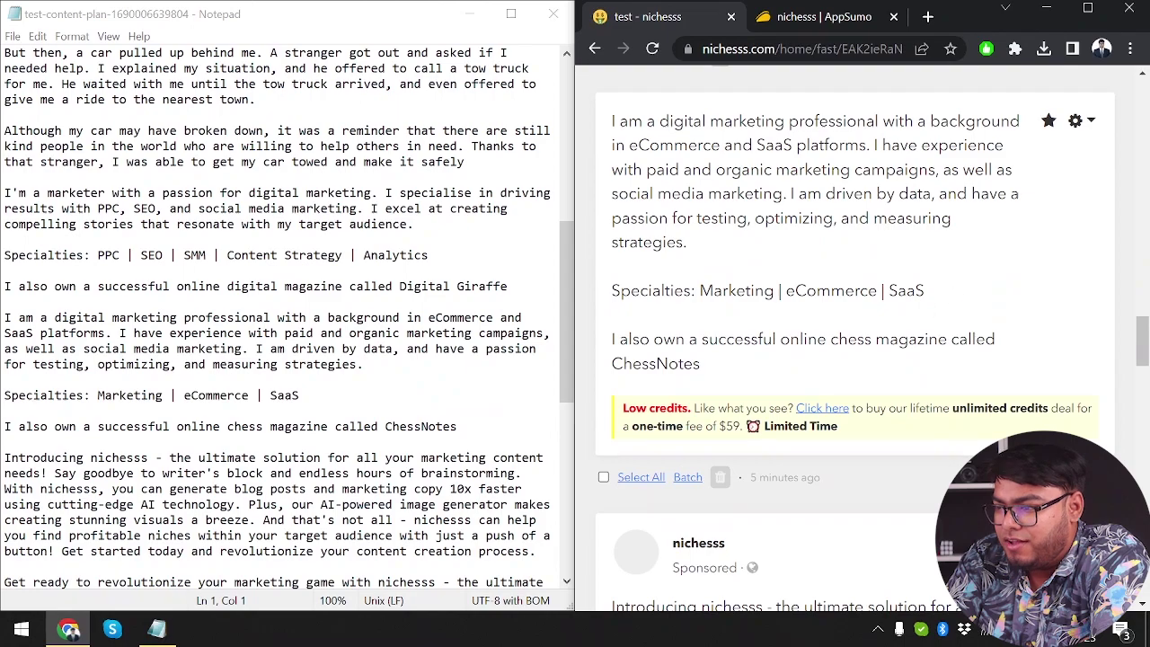
Step: Compare the Facebook Ads and Short Posts Ads with the exported text, marking its final ad paragraph
scroll(773, 379, down, 8)
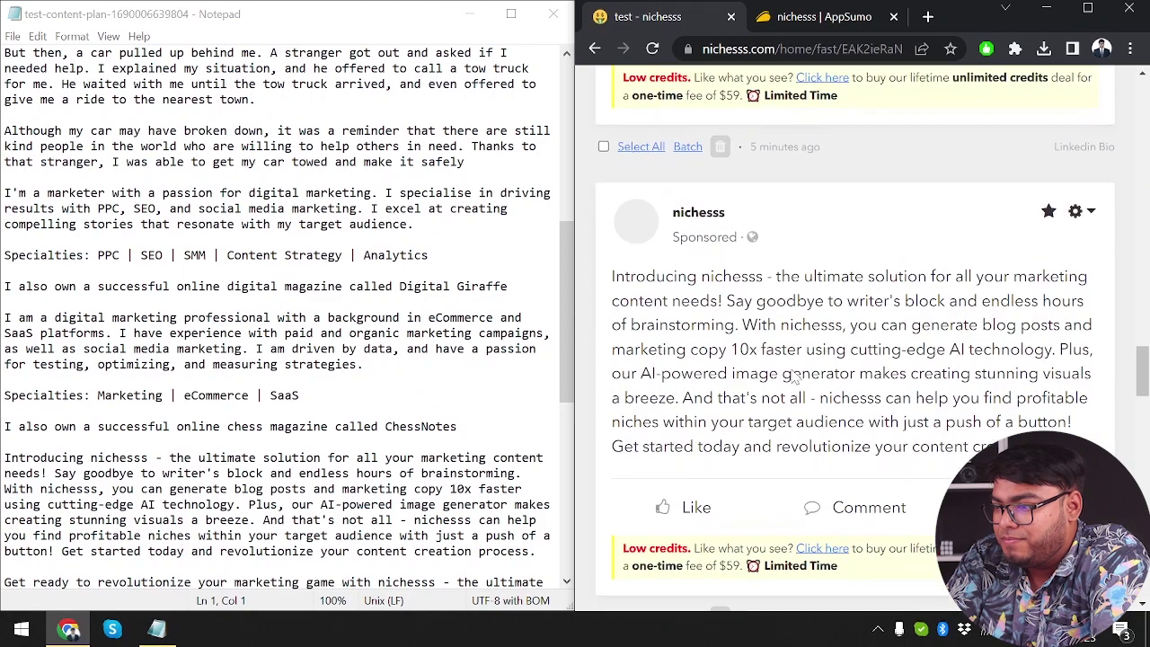
scroll(794, 377, down, 9)
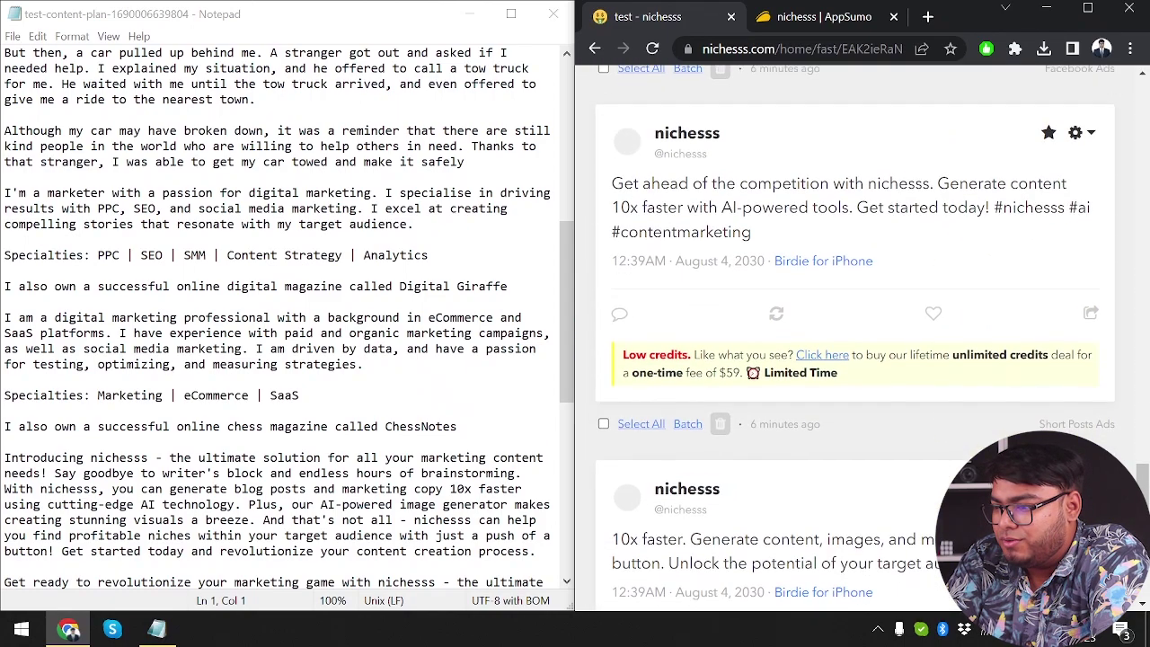
scroll(795, 377, down, 3)
scroll(281, 314, down, 11)
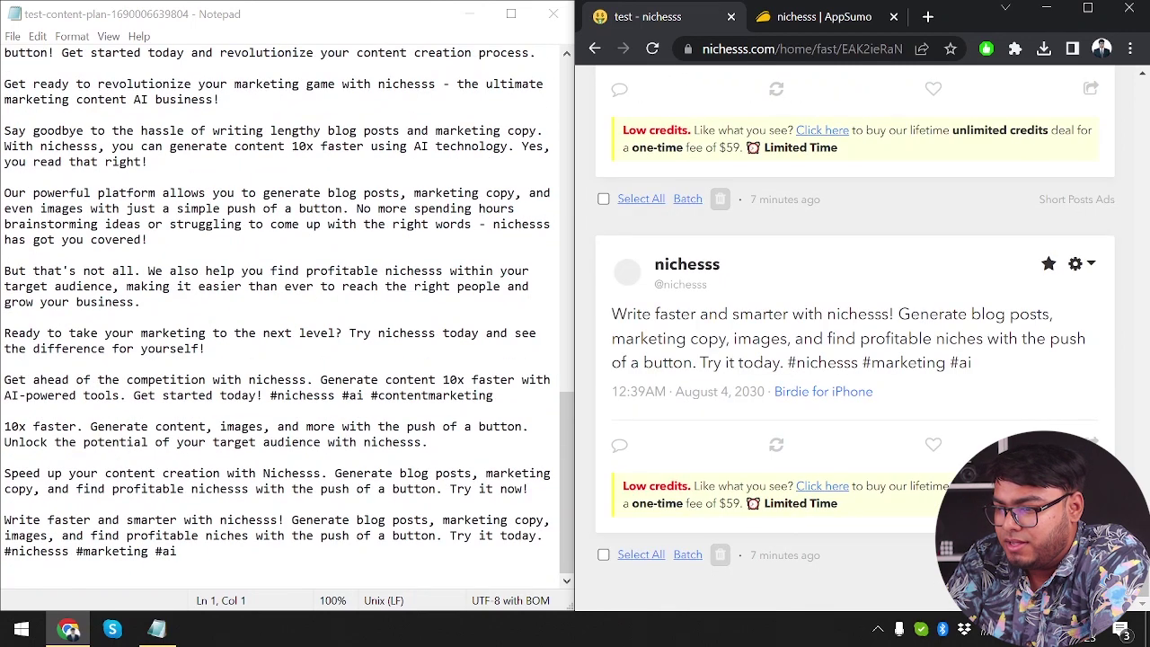
drag(178, 551, 5, 504)
Step: Close the exported text file and maximize the browser window with the content plan
scroll(842, 371, up, 15)
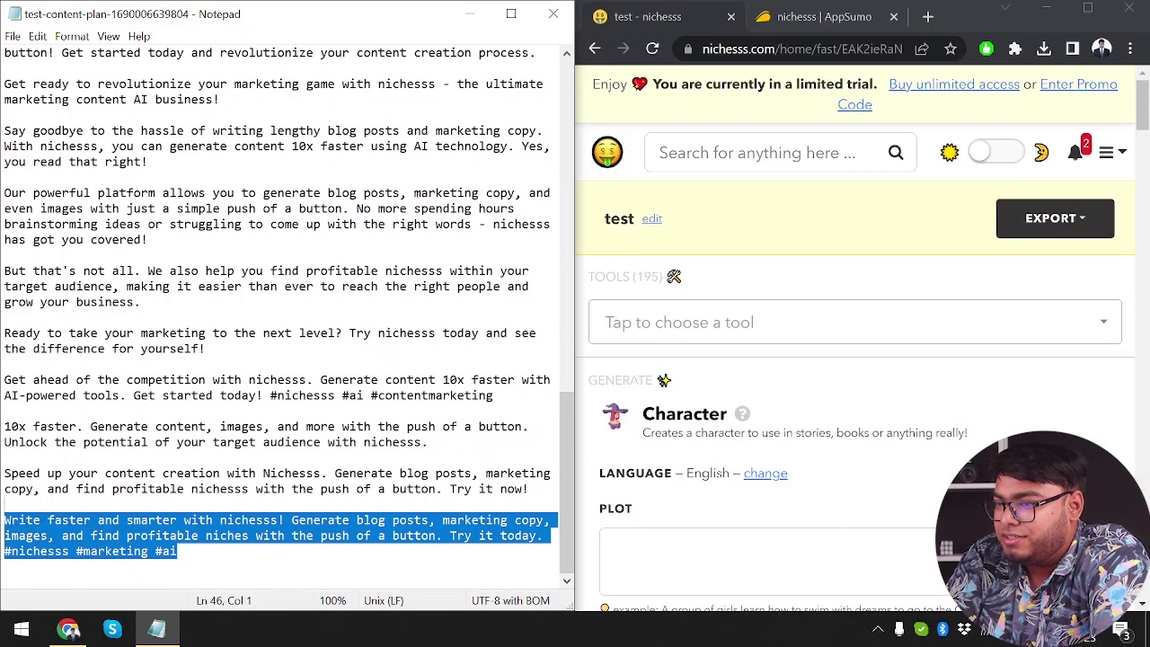
click(553, 13)
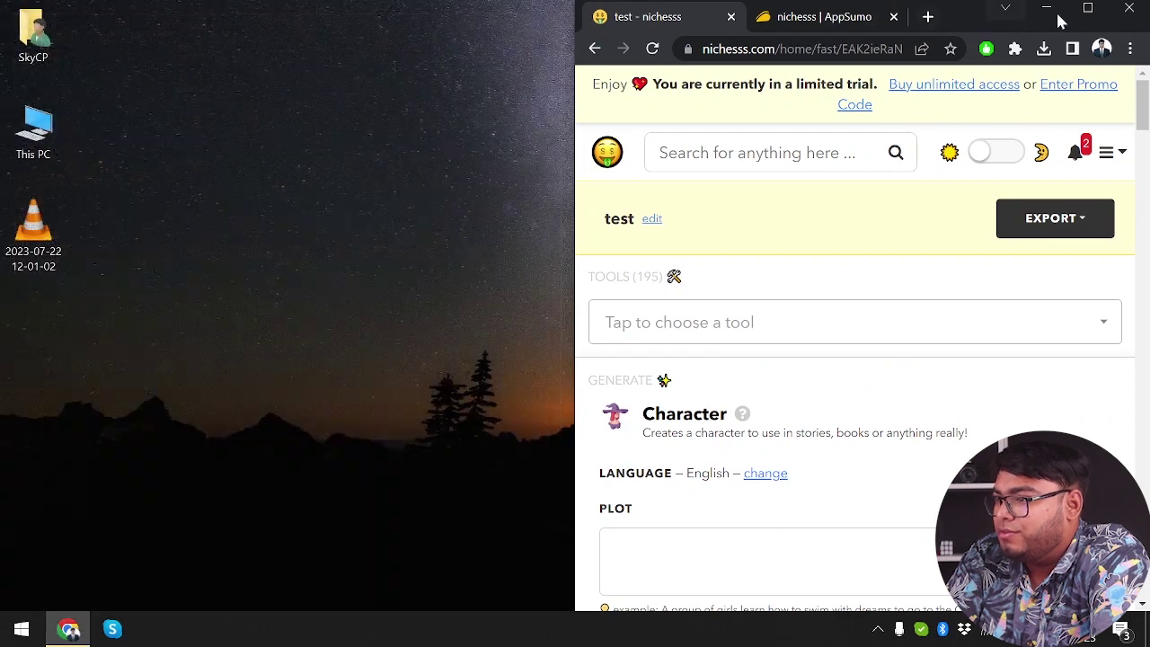
click(1084, 11)
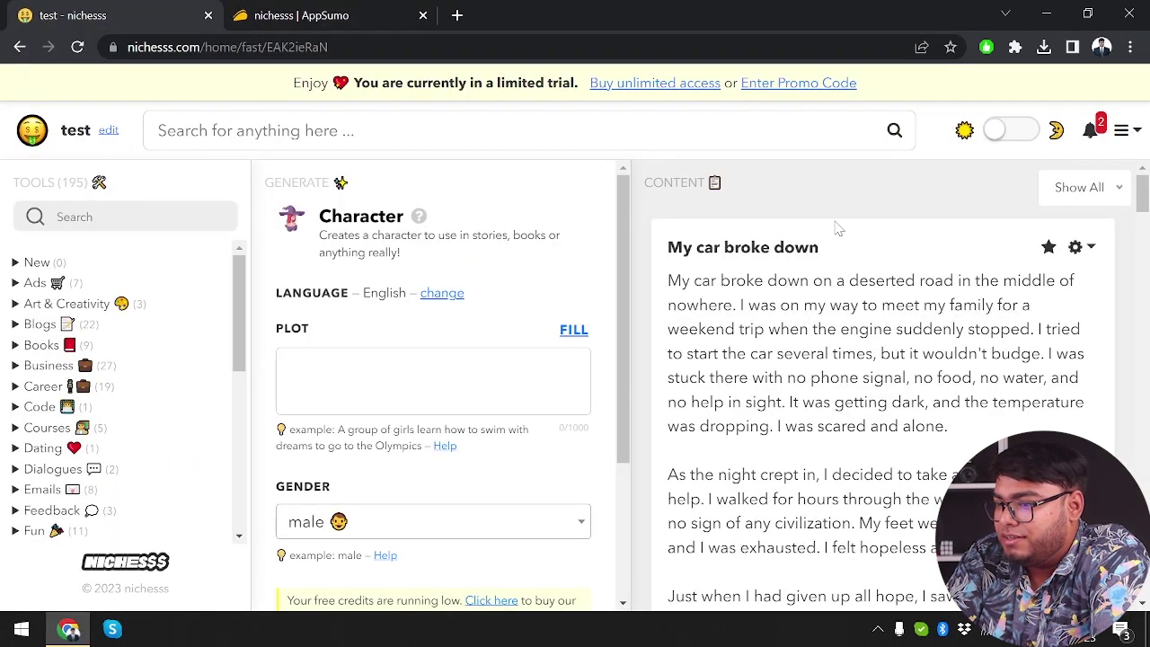
scroll(782, 184, down, 3)
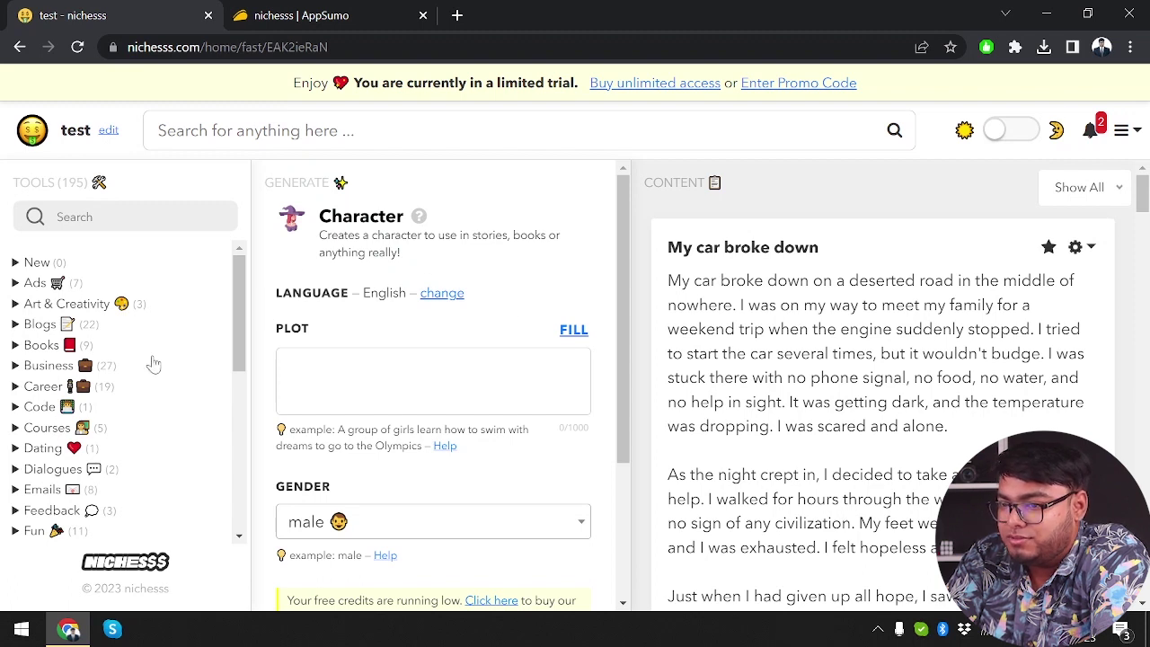
Step: Look over the Ads tools, then filter the content by AI Story and Facebook Ads before showing all content again
click(43, 283)
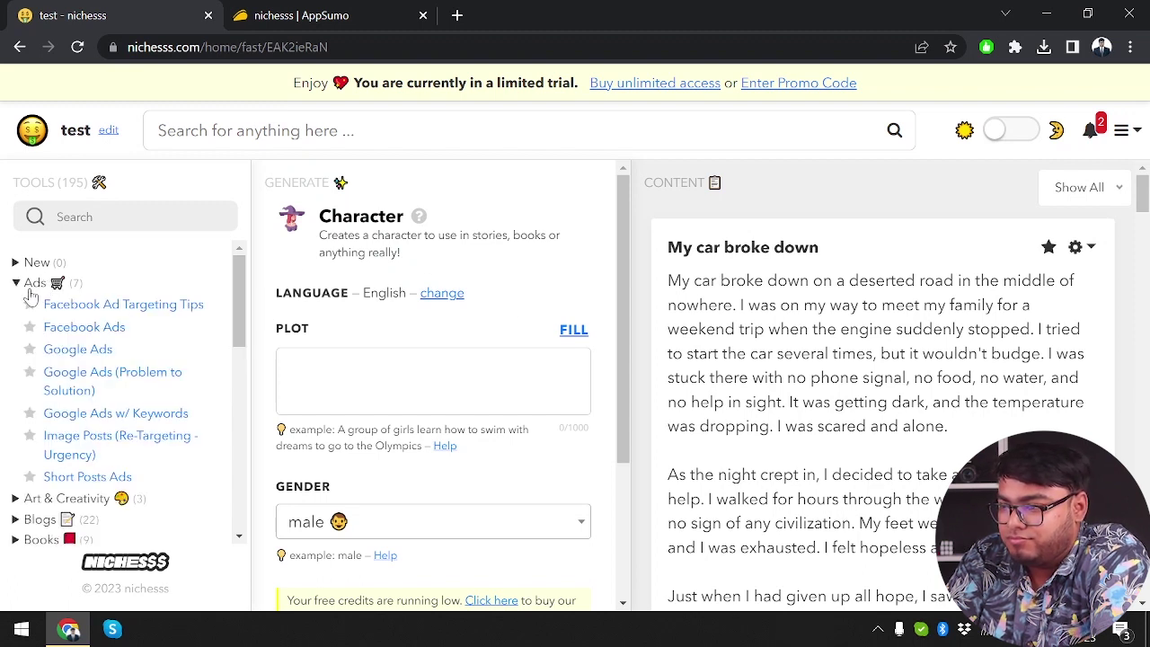
click(1076, 207)
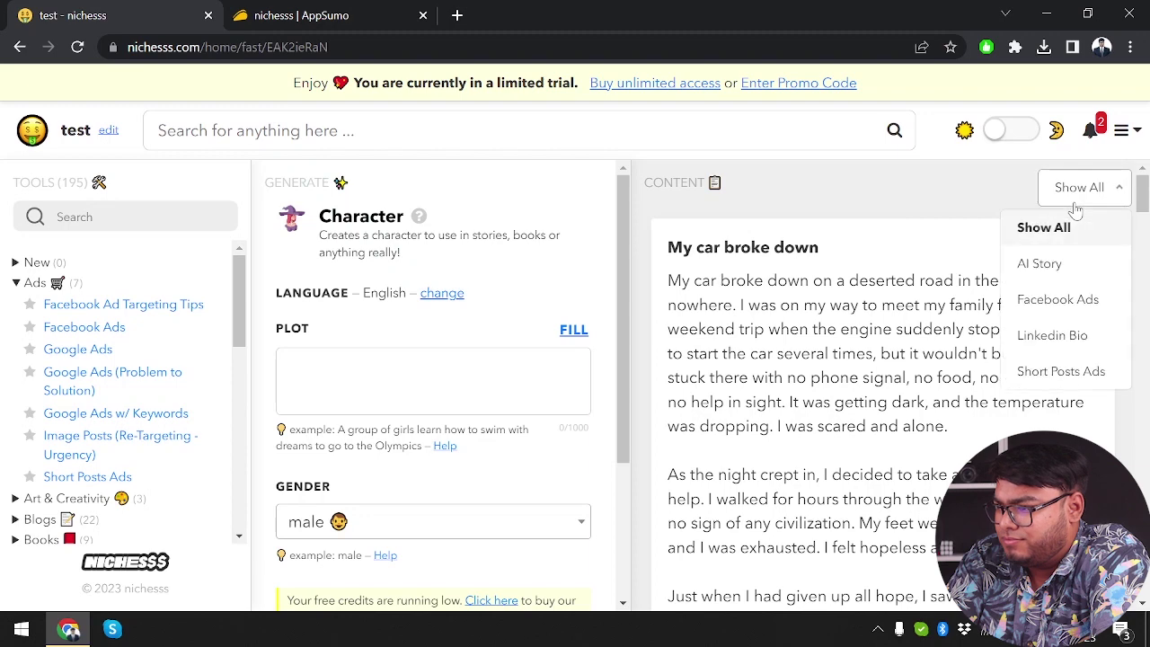
click(1084, 264)
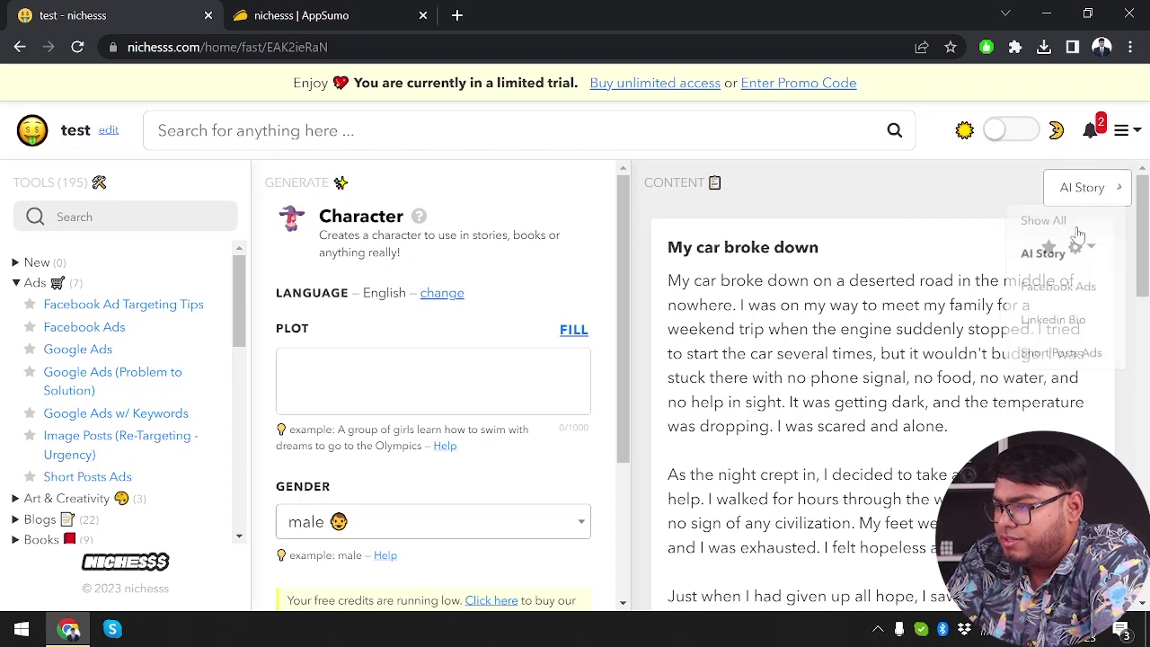
click(1078, 298)
click(1093, 186)
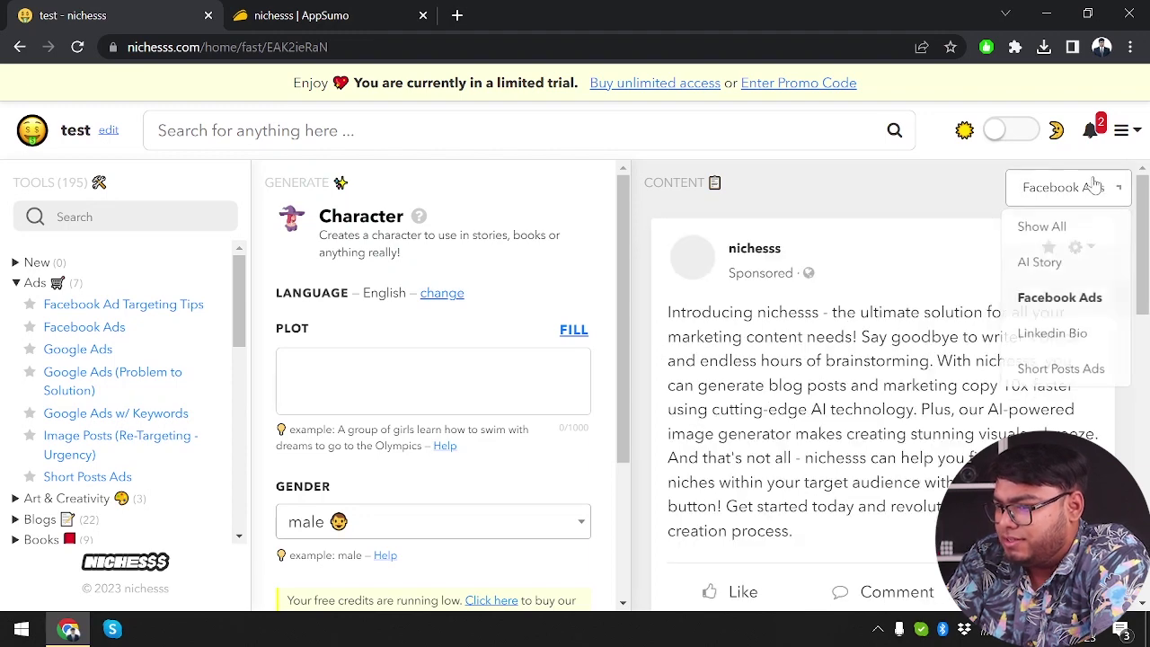
click(1055, 227)
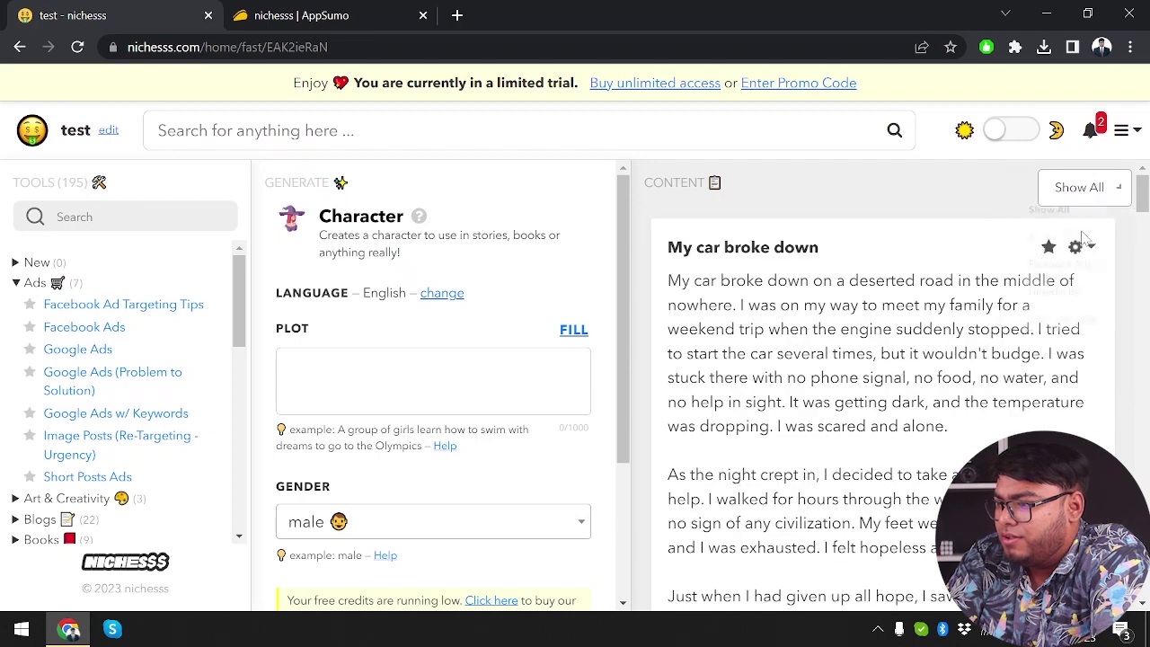
click(1126, 141)
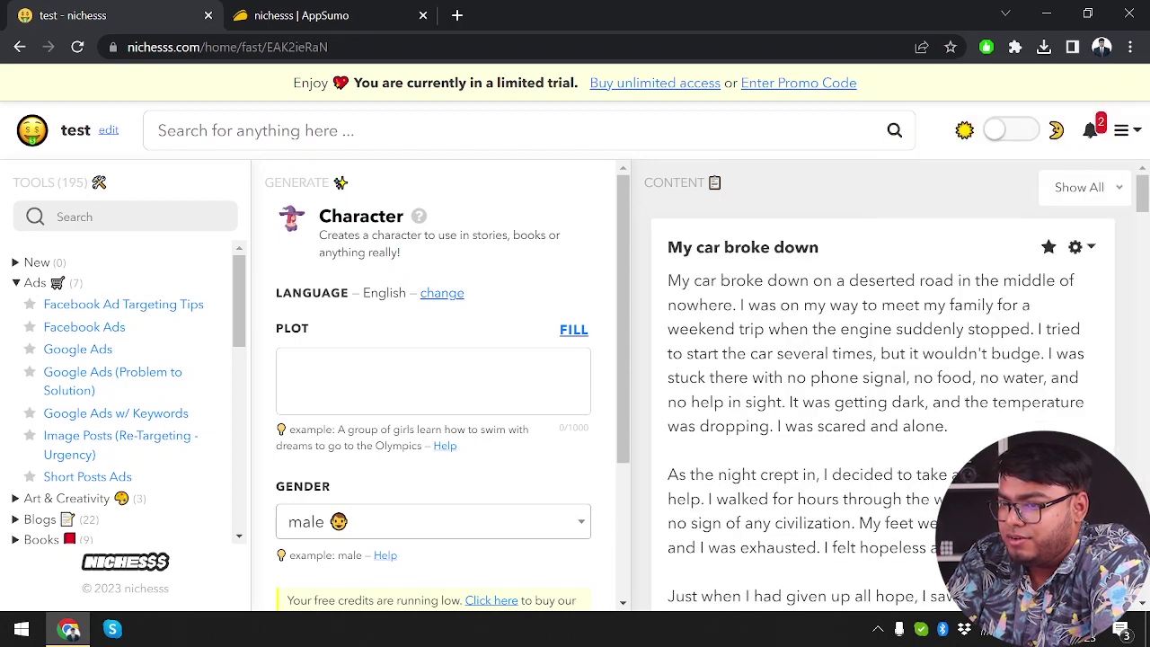
click(15, 282)
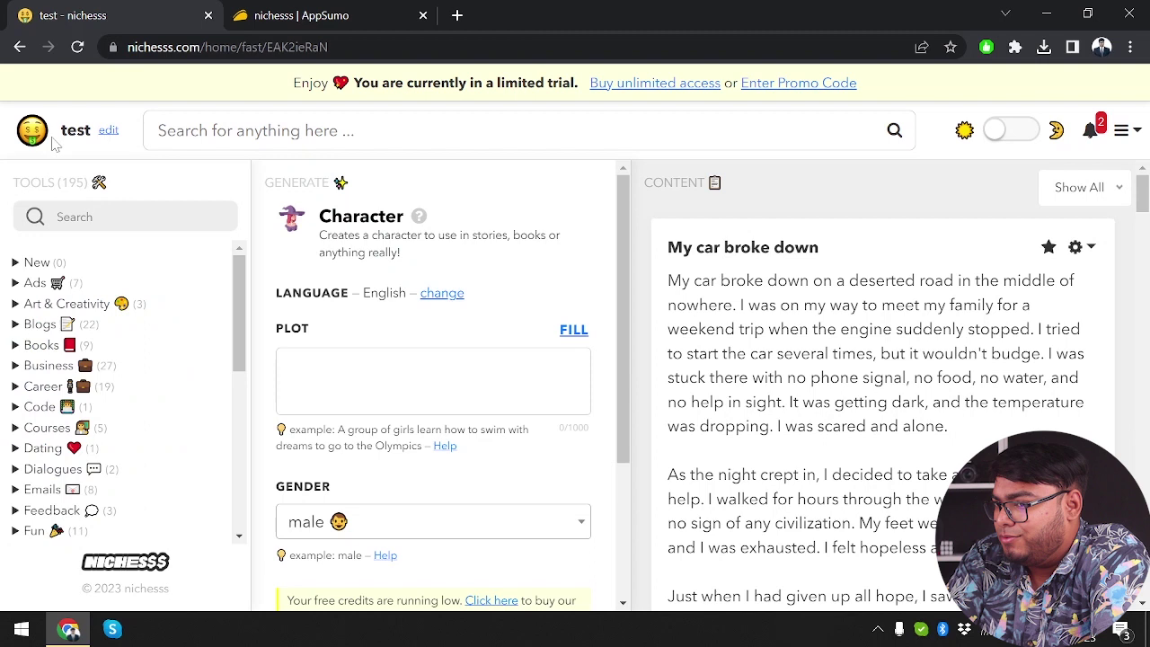
Step: Go to the dashboard, reopen the test content plan and look over its saved content
click(21, 142)
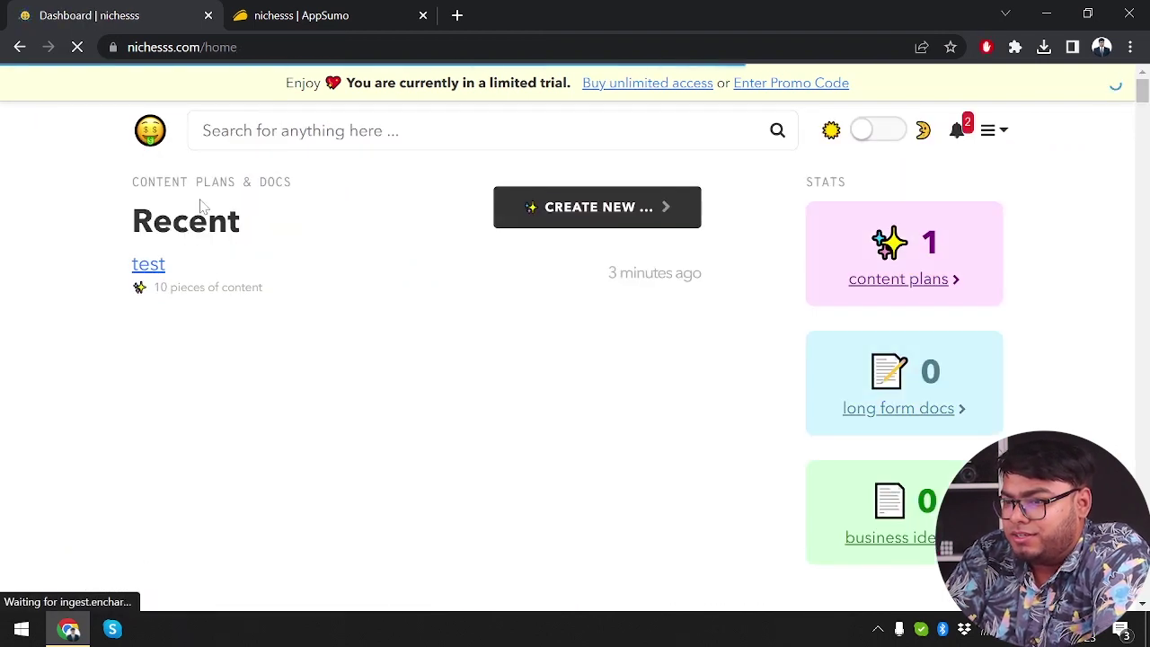
click(151, 264)
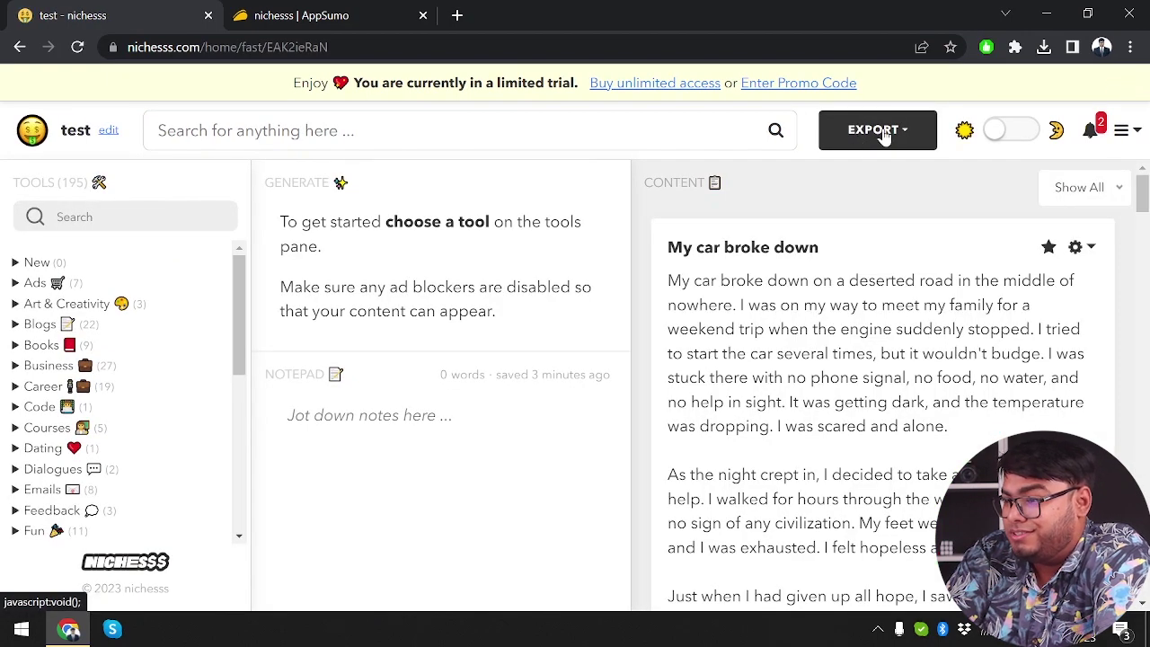
scroll(880, 404, down, 3)
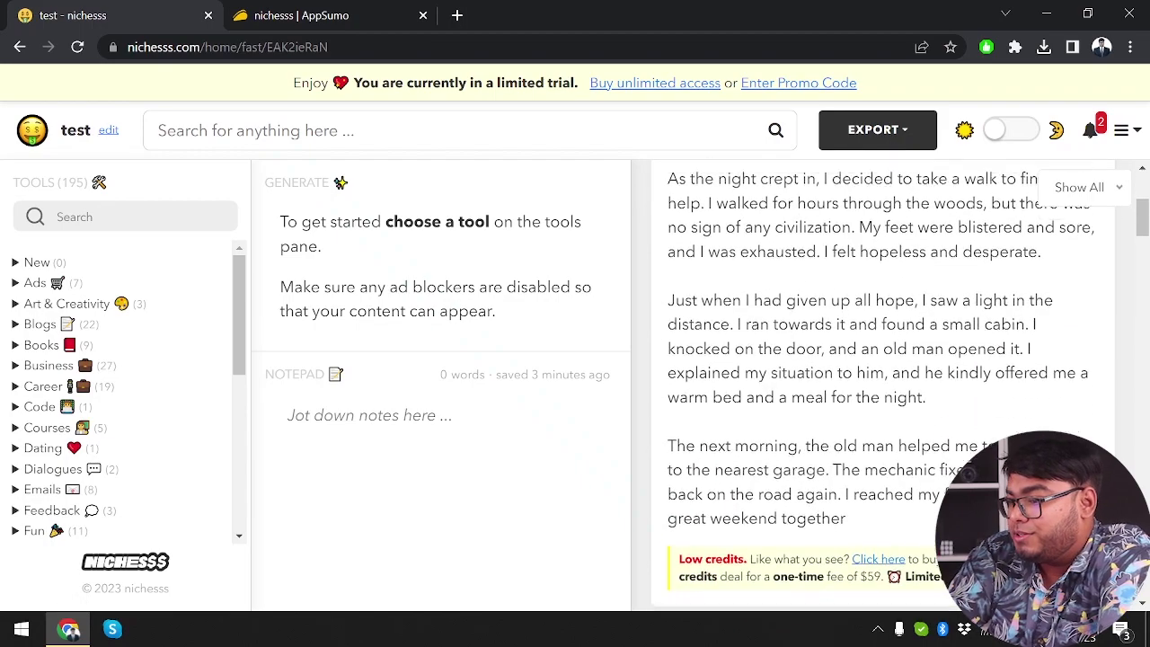
Step: Look over the saved AI story, the export format options and the tool categories of the content plan
scroll(881, 405, up, 4)
scroll(763, 470, down, 10)
scroll(765, 461, up, 9)
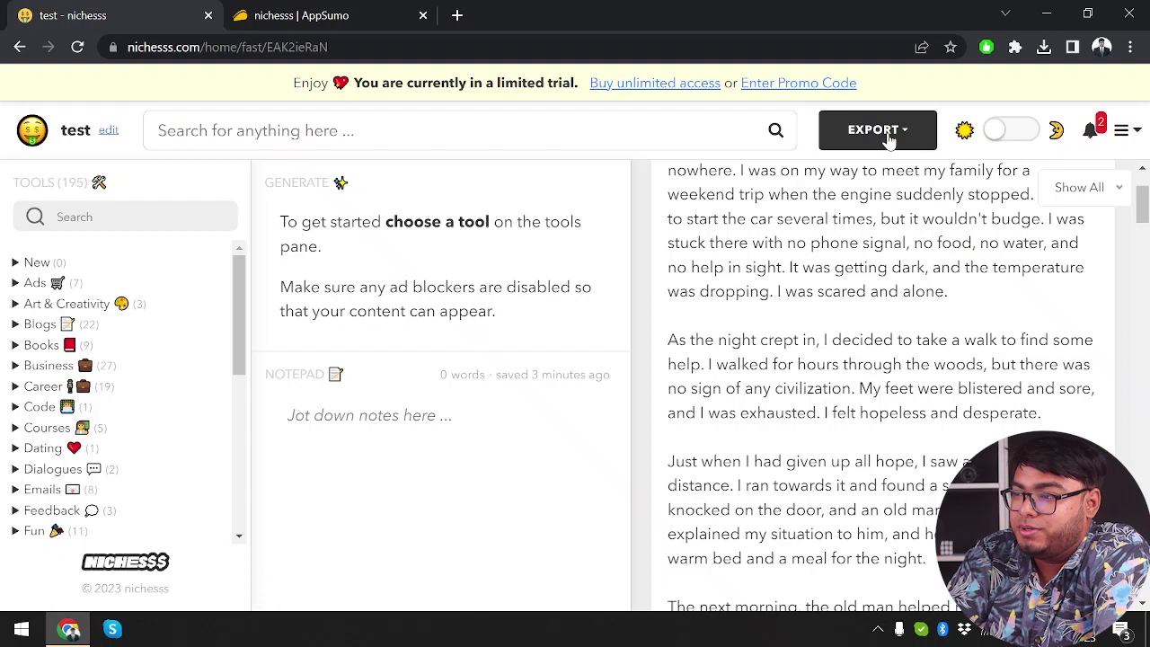
click(888, 138)
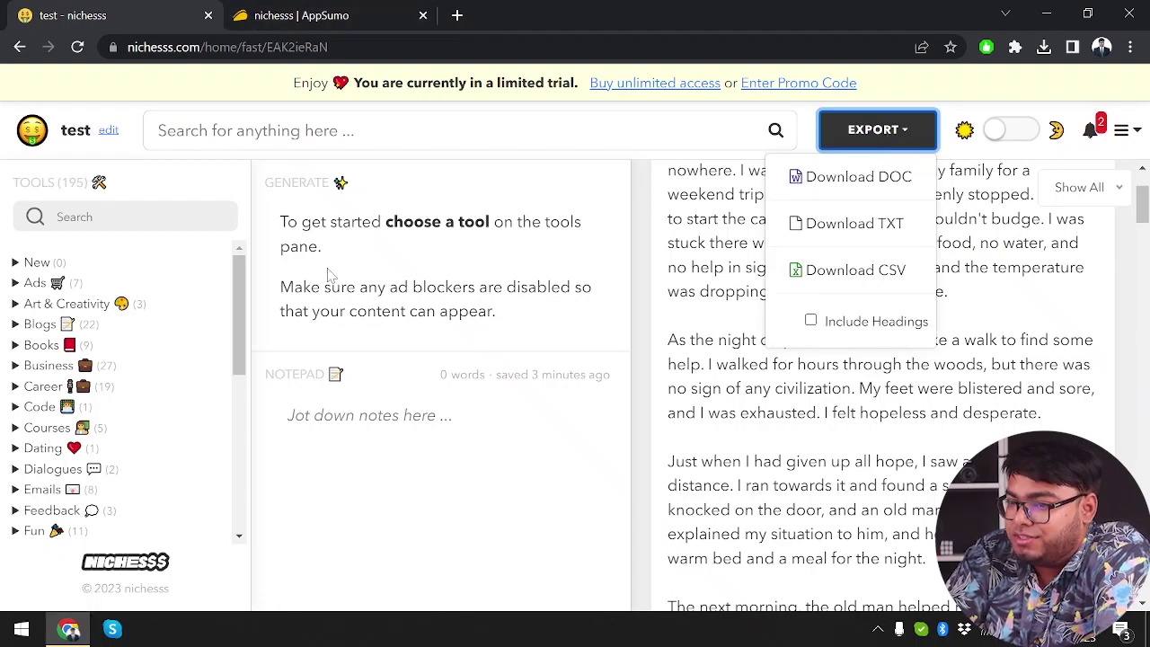
scroll(114, 431, down, 4)
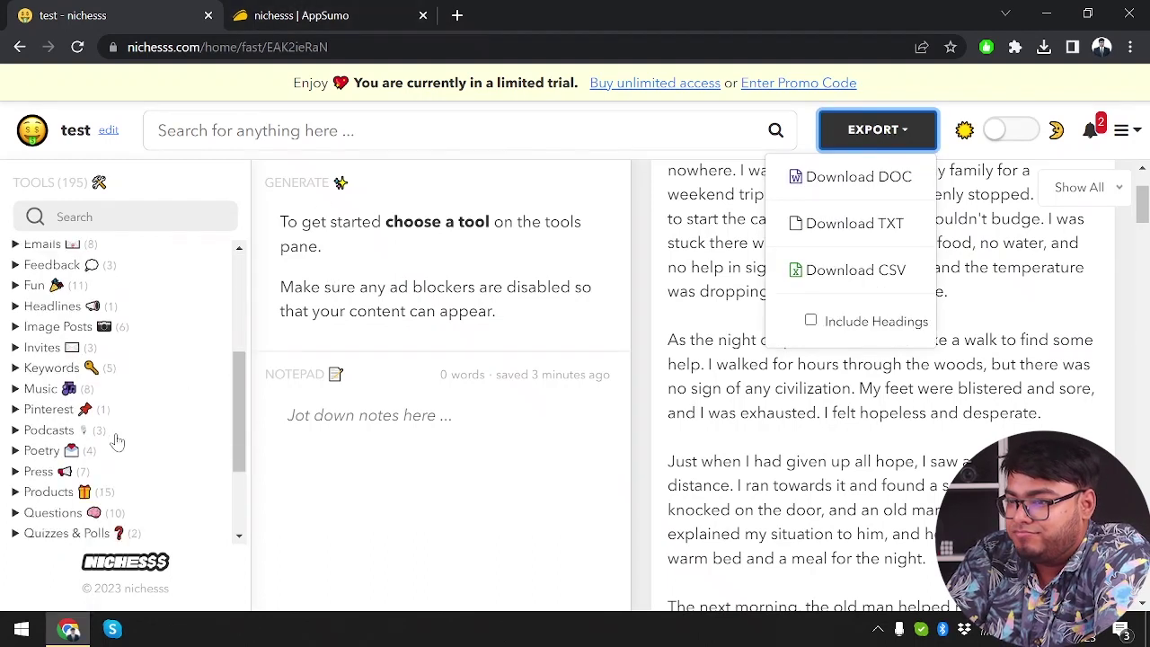
Step: Go to the dashboard, open the long form docs and continue to the upgrade page
click(33, 135)
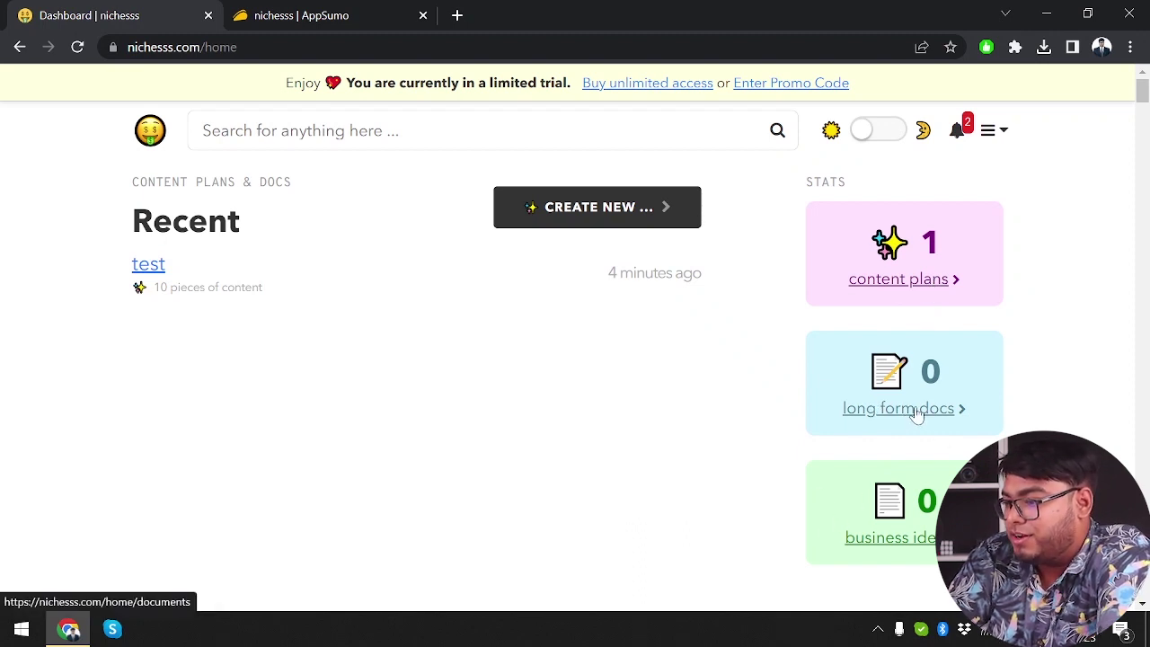
click(888, 410)
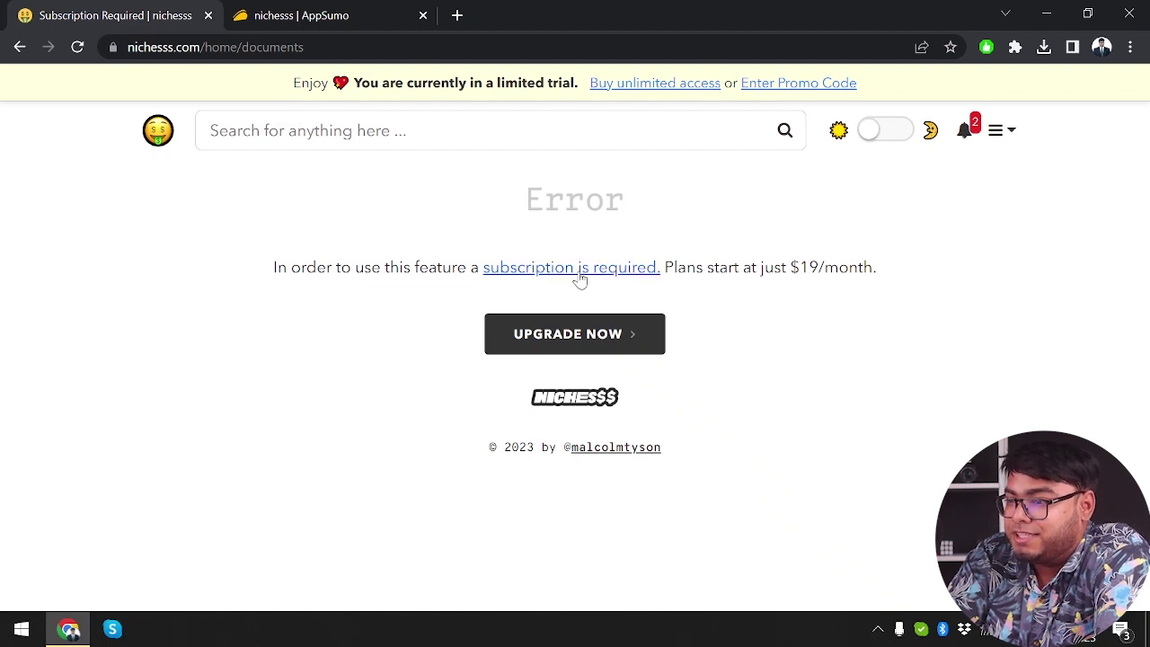
click(639, 338)
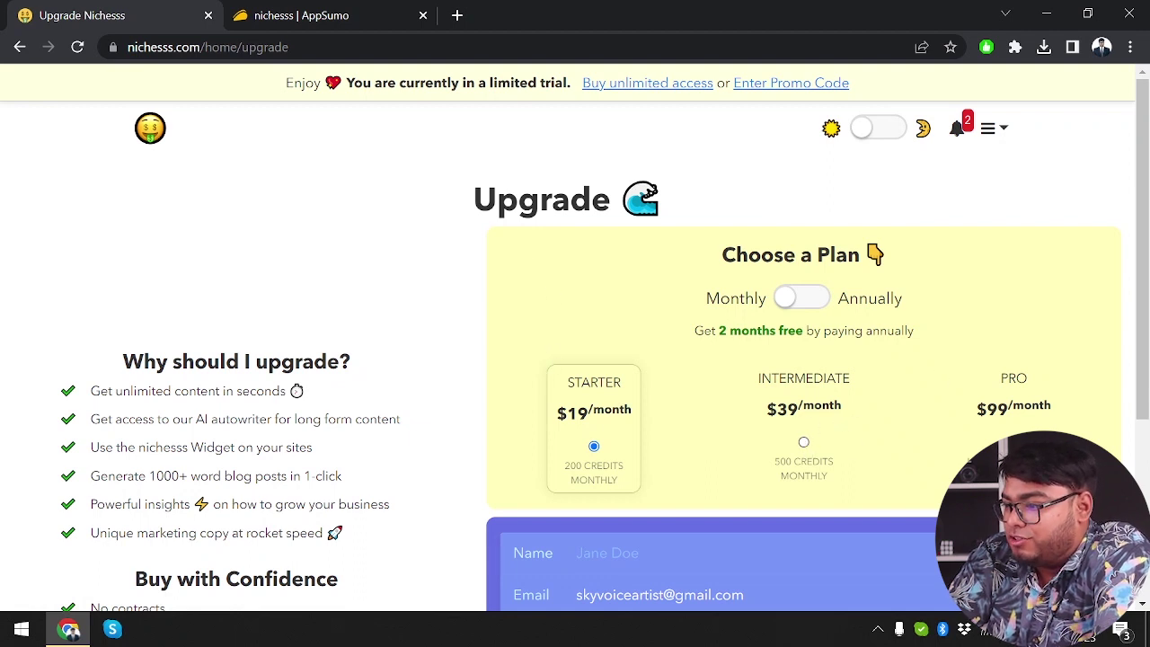
Step: Compare the monthly and annual prices of the Starter, Intermediate and Pro plans, leaving annual billing on
scroll(309, 436, down, 1)
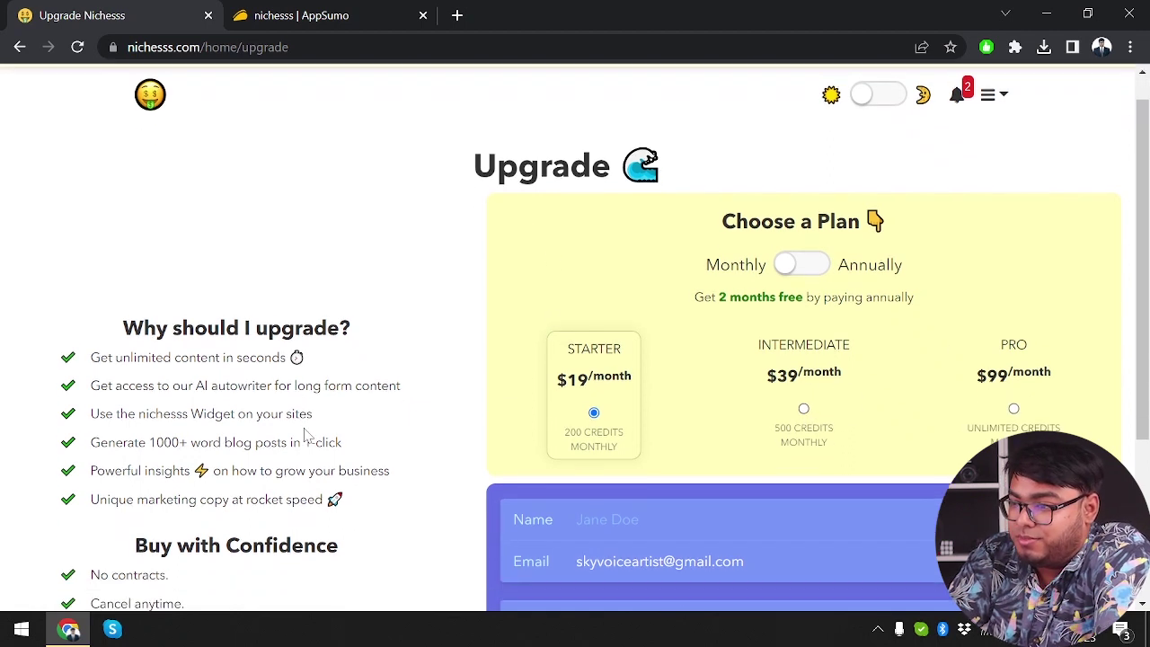
click(814, 266)
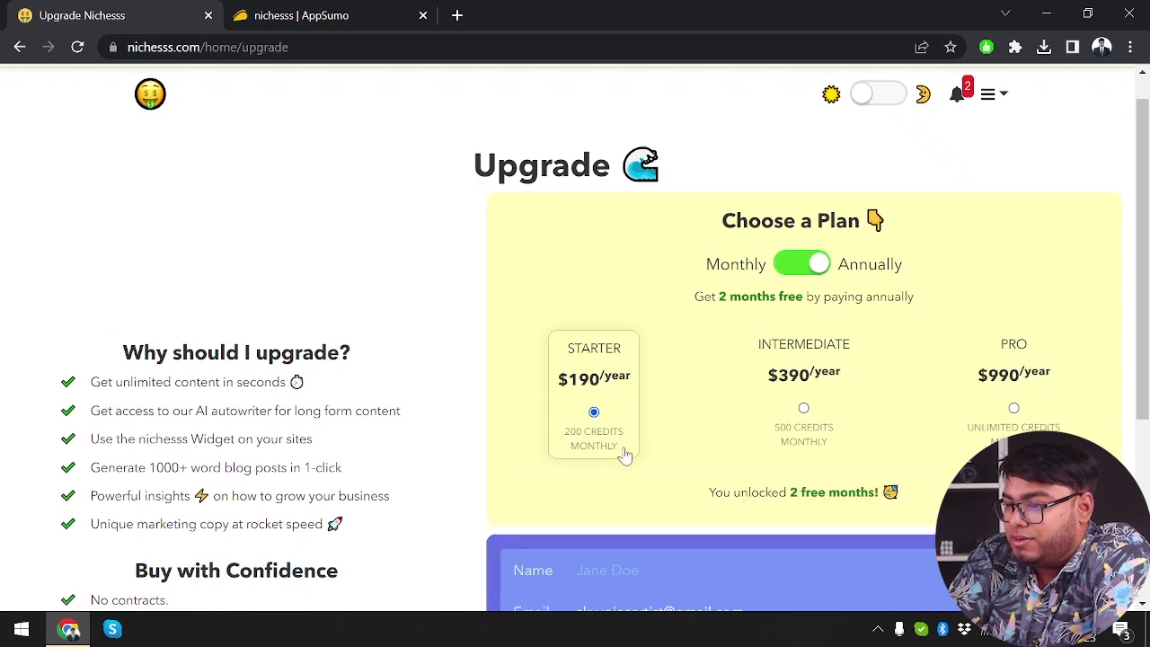
click(802, 269)
click(802, 270)
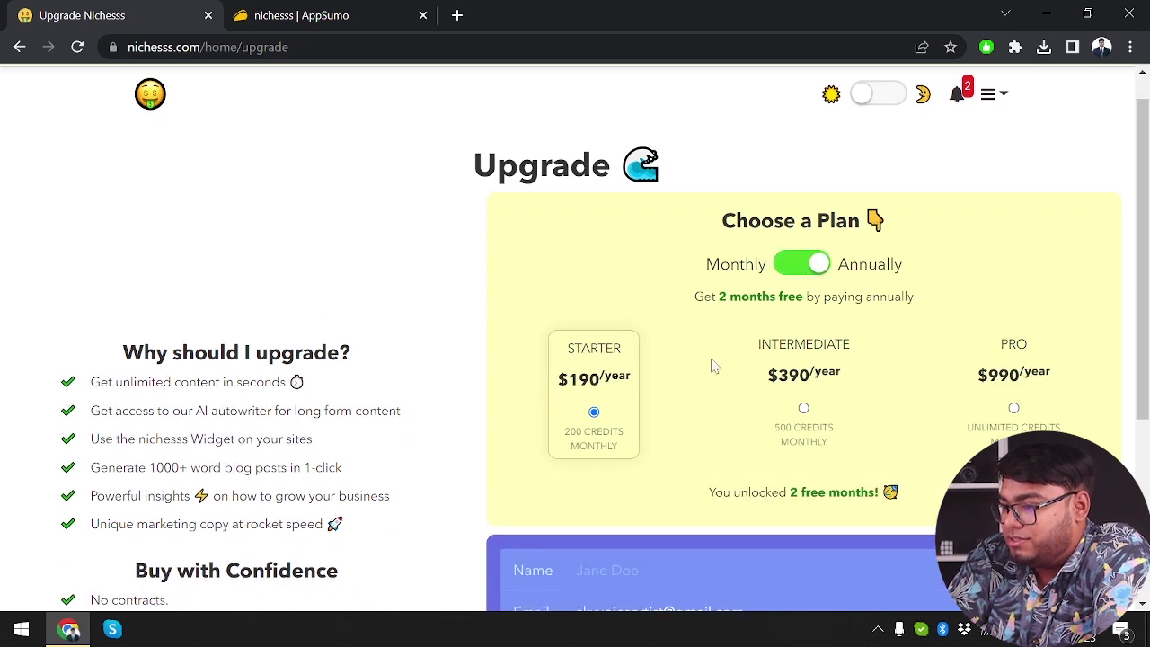
scroll(713, 365, down, 2)
Step: Return to the dashboard and open the business idea reports
click(20, 47)
click(18, 48)
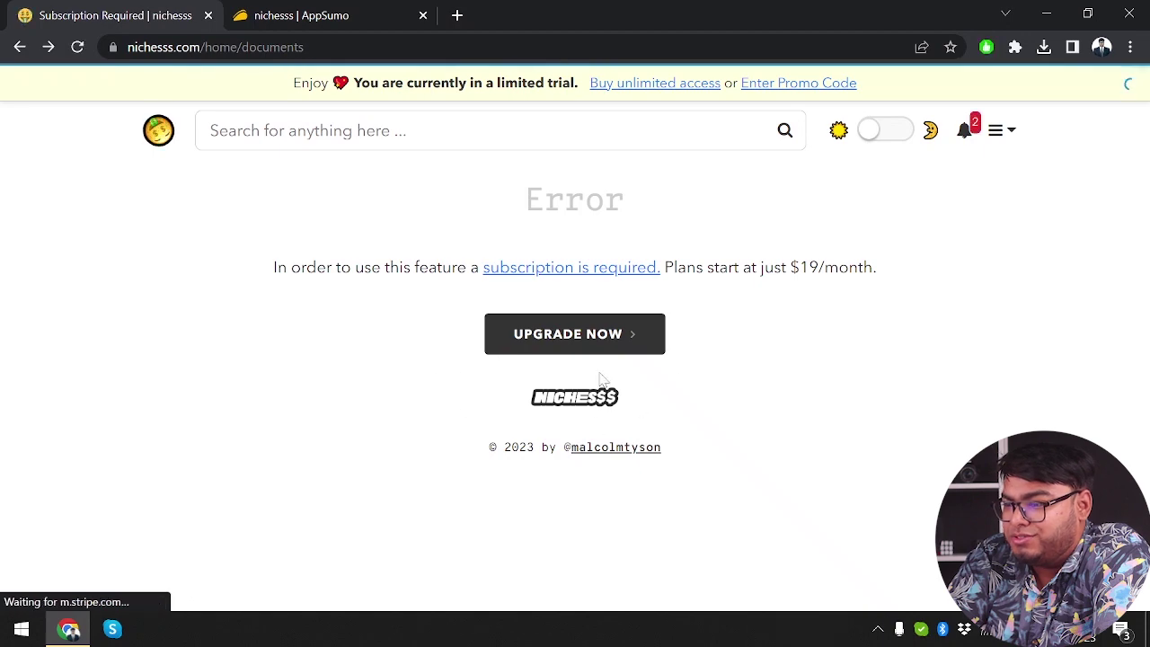
click(23, 47)
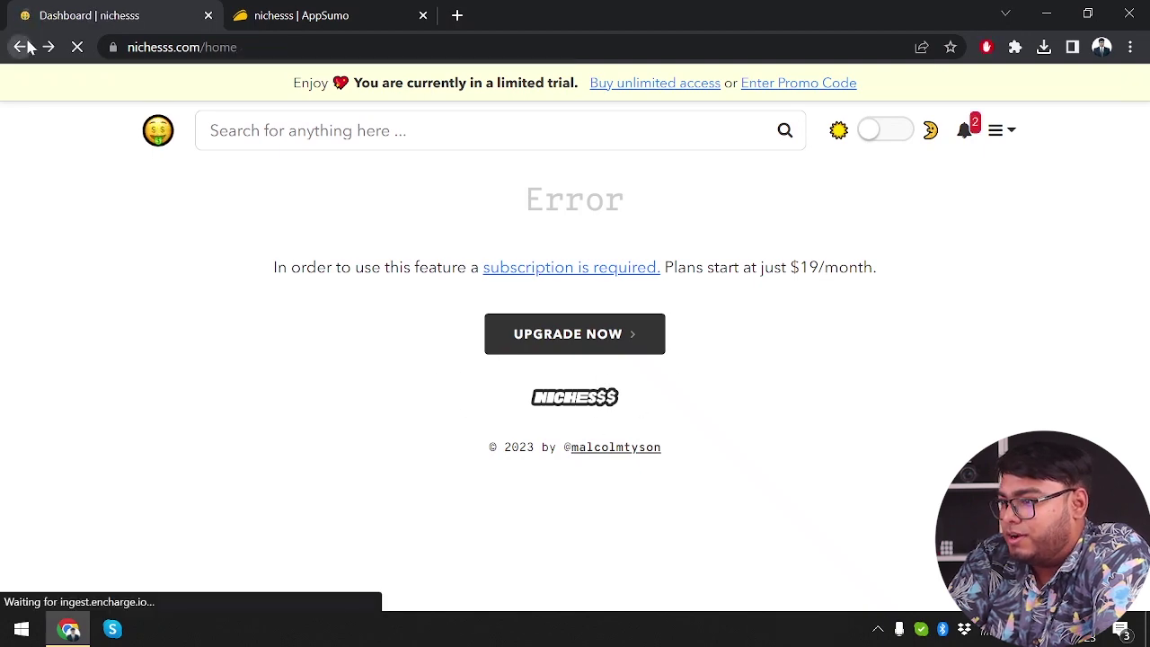
scroll(680, 339, down, 2)
scroll(790, 337, down, 1)
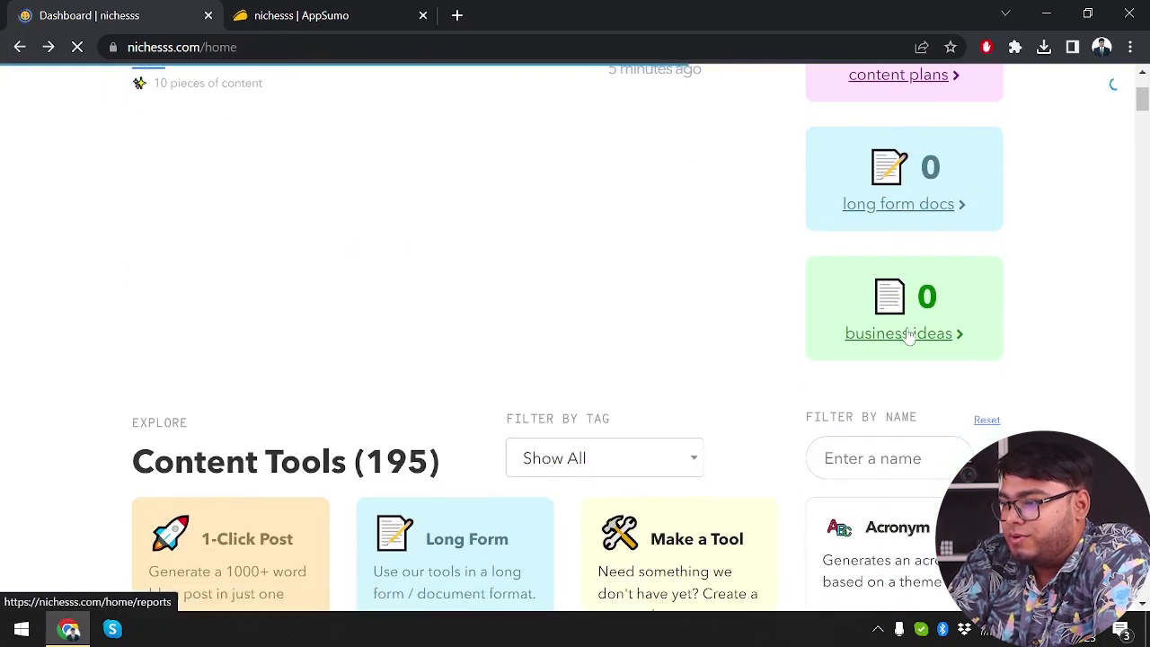
click(932, 342)
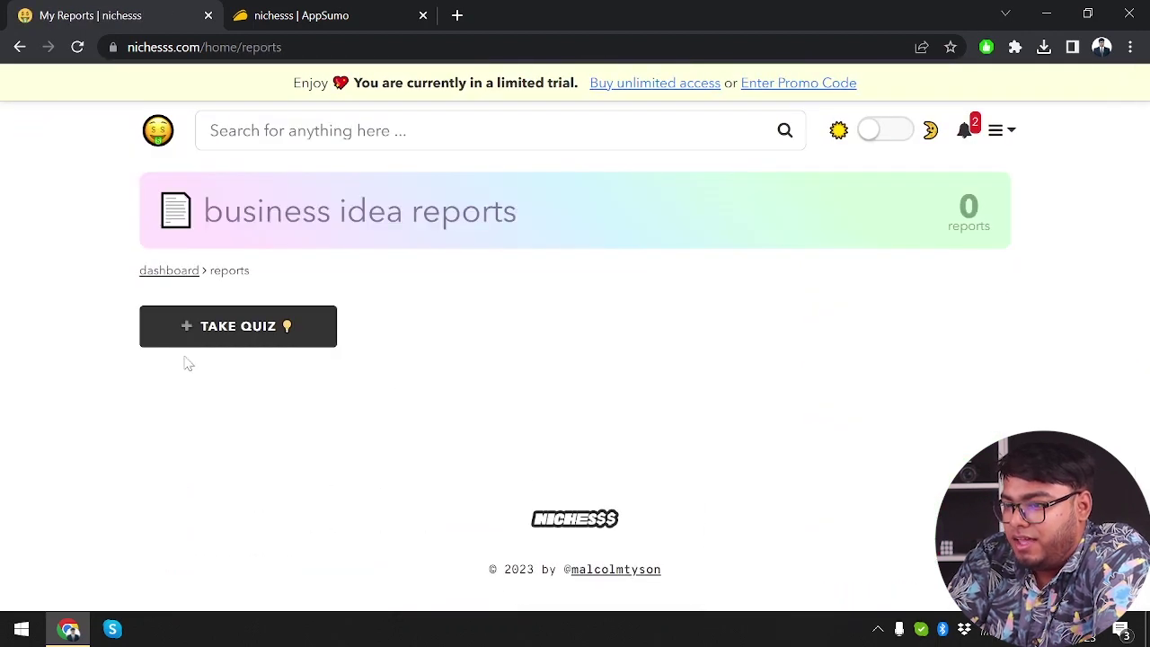
Step: Start a new Passion Quiz and answer the passion question with the example text "i love helping teenagers get into college"
click(269, 327)
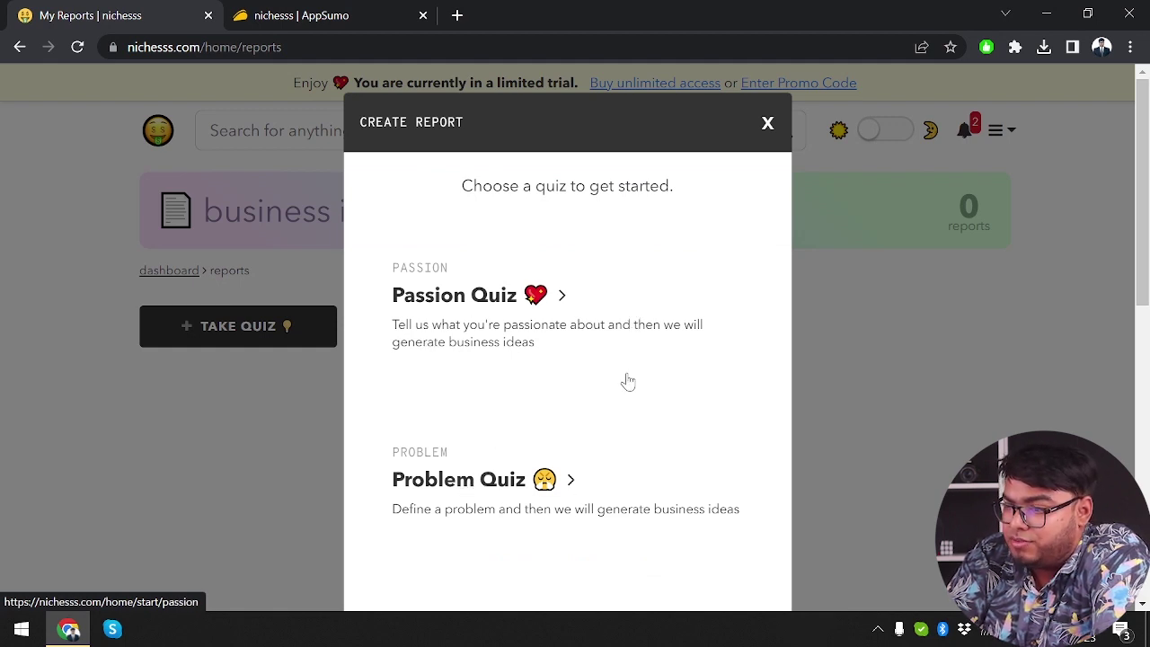
click(487, 324)
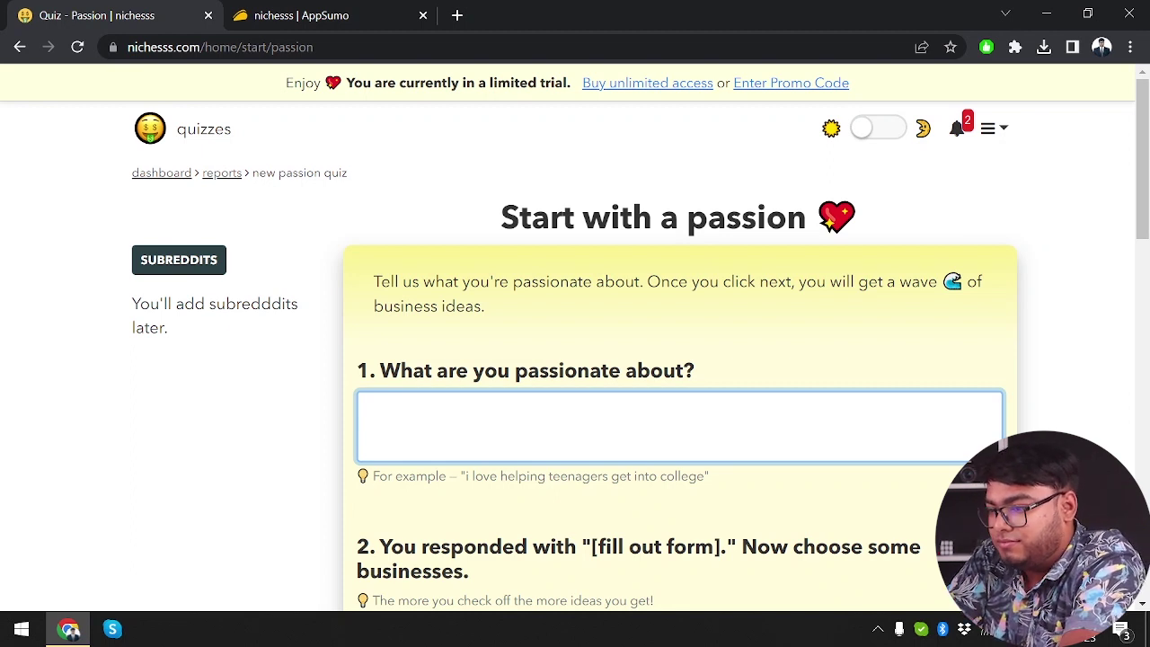
drag(468, 477, 705, 477)
key(ctrl+c)
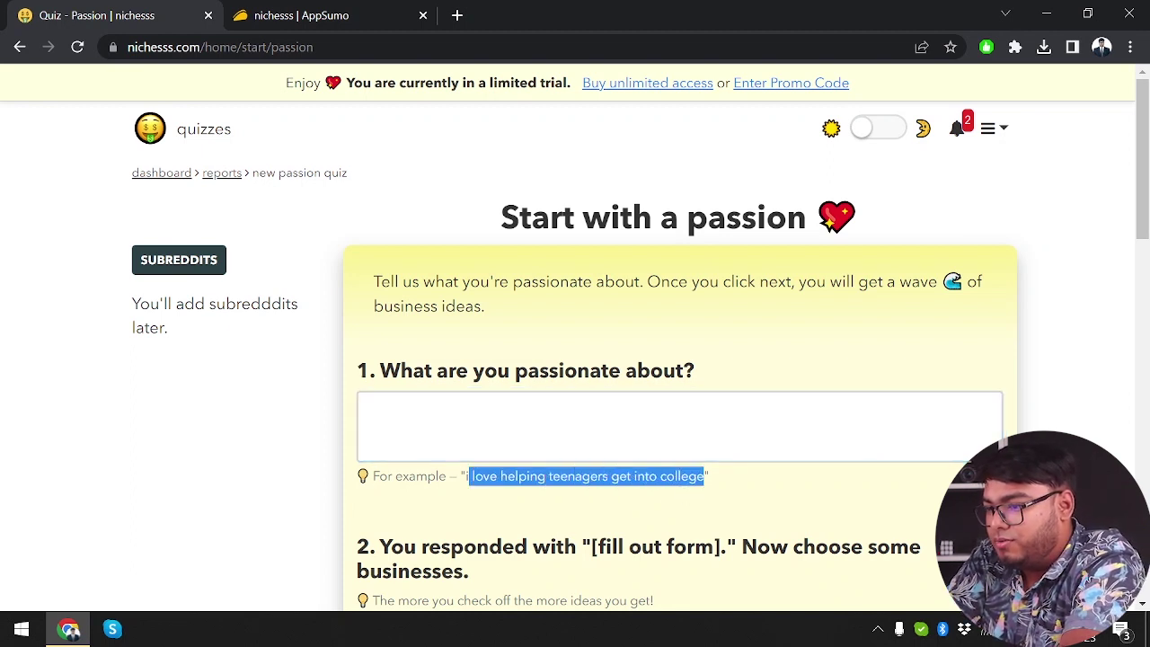
click(376, 426)
key(ctrl+v)
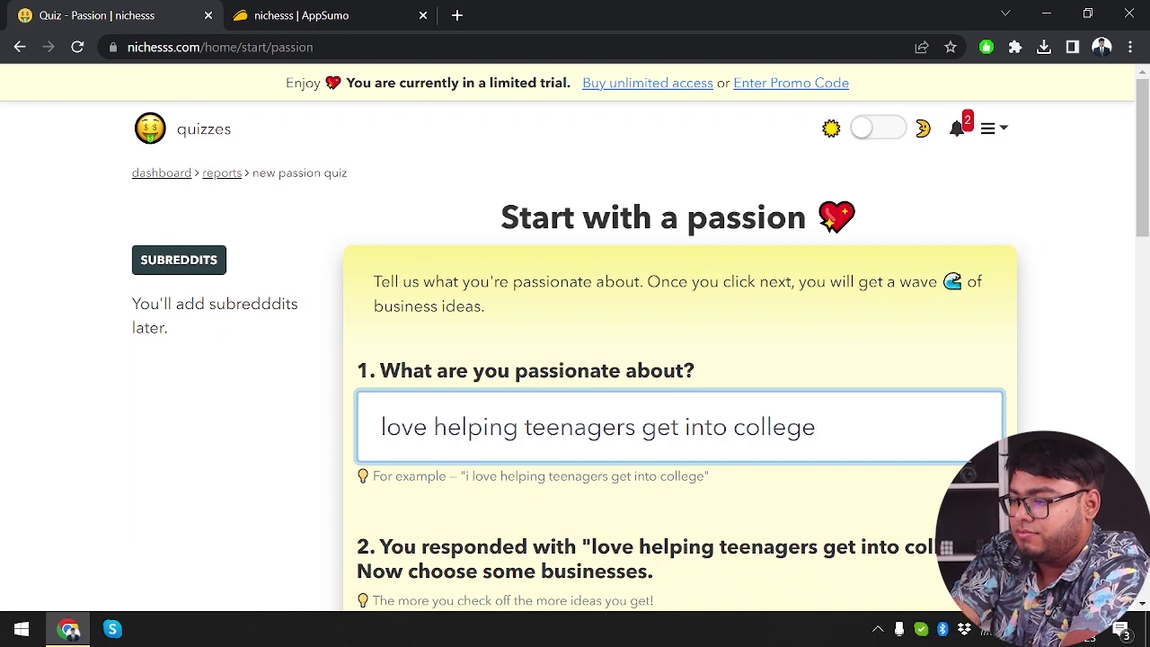
text(o)
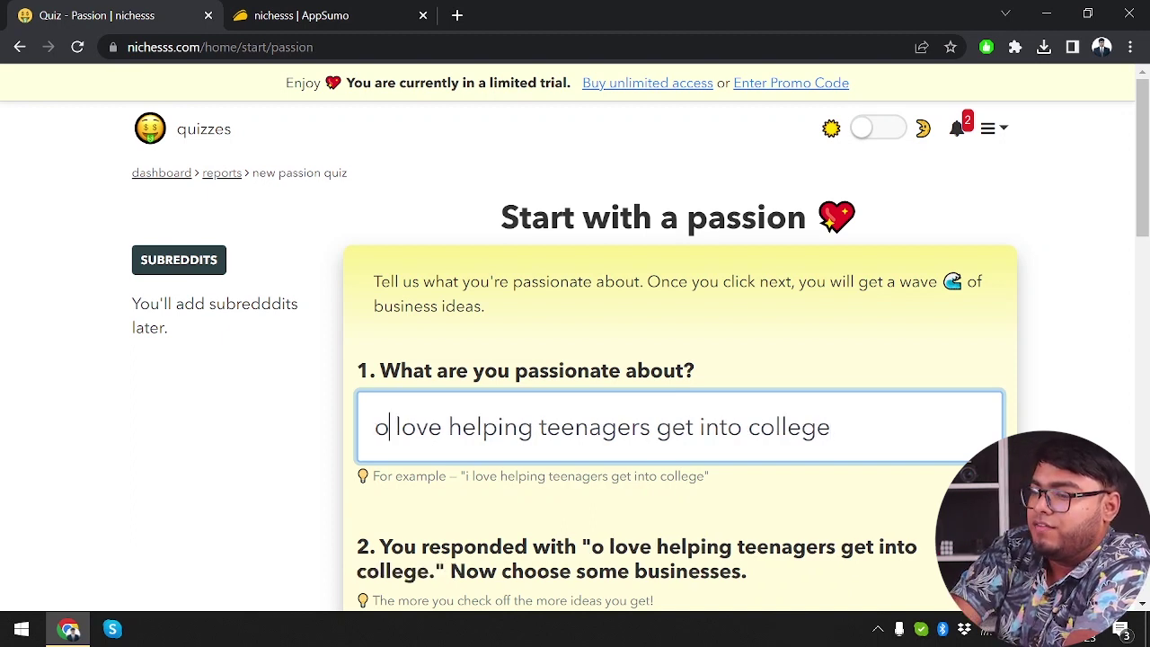
key(BackSpace)
text(i)
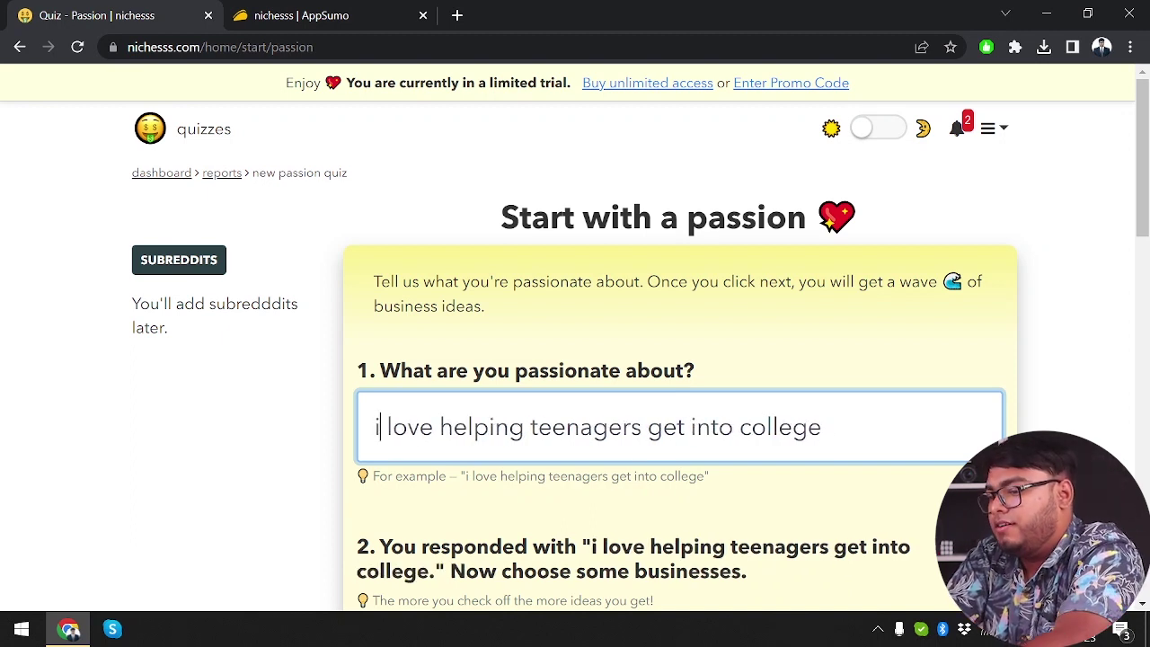
Step: Read the quiz's second question about choosing businesses, marking its heading text
scroll(575, 337, down, 2)
scroll(623, 447, down, 1)
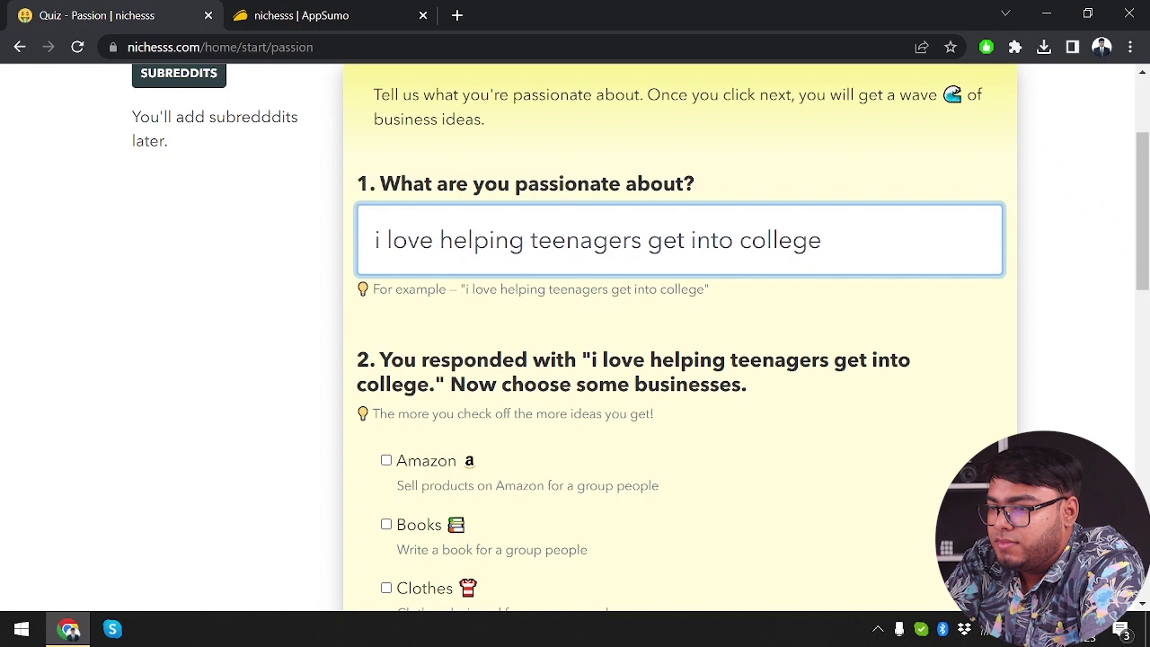
drag(406, 360, 760, 380)
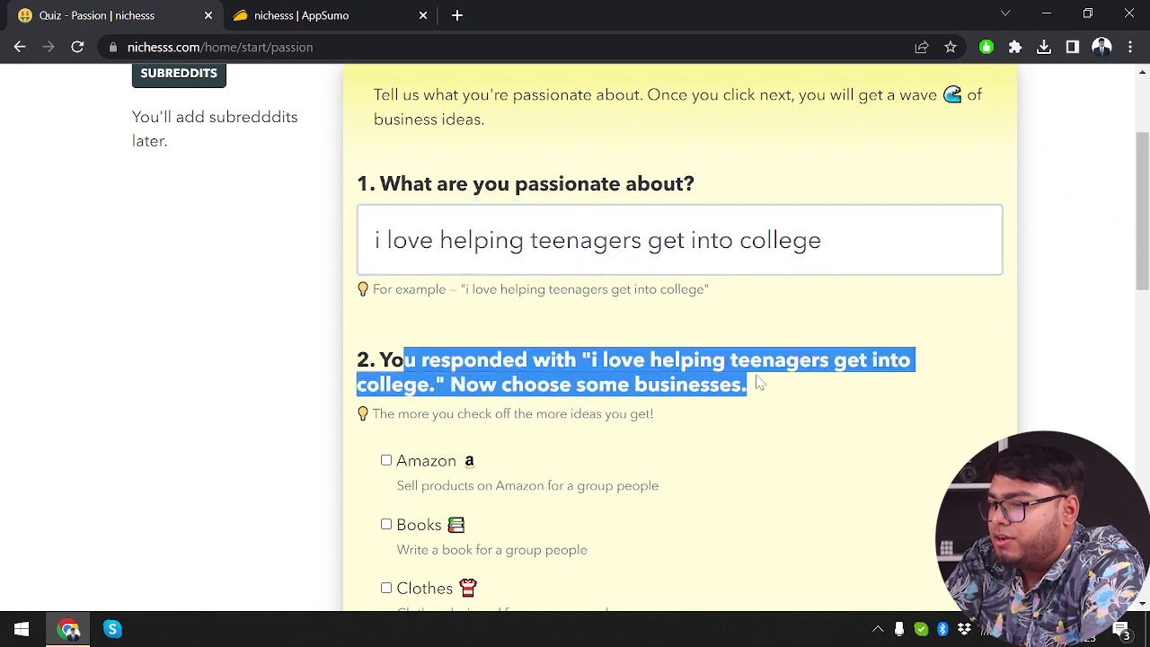
click(763, 382)
double_click(688, 384)
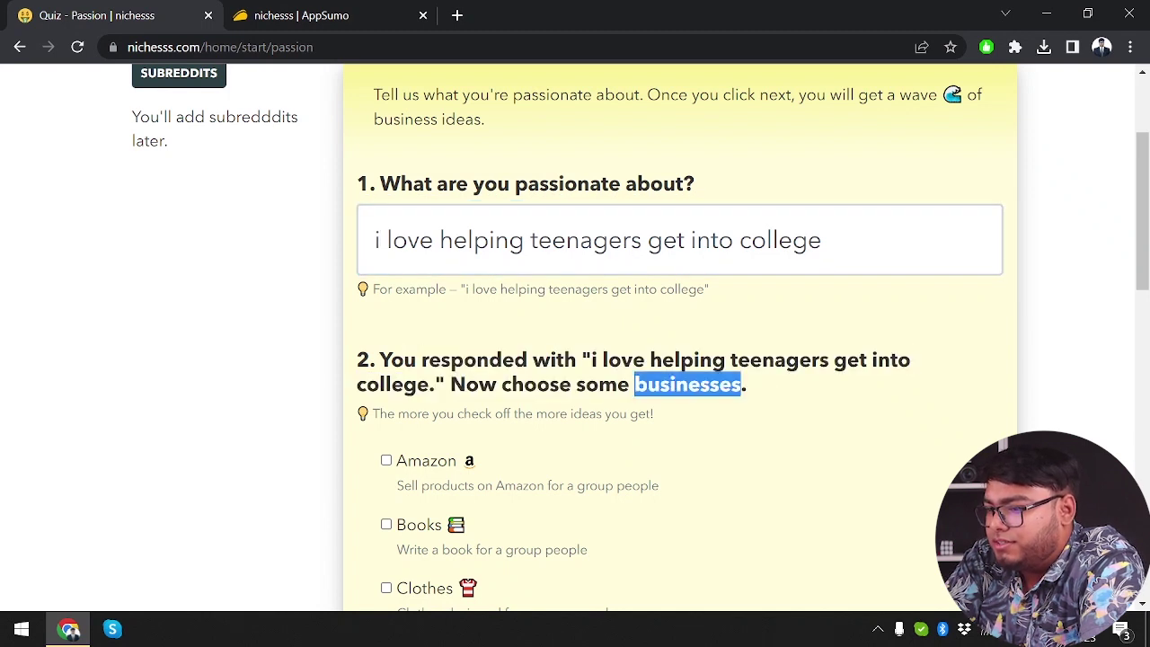
drag(689, 384, 431, 342)
click(432, 341)
drag(743, 384, 356, 355)
scroll(679, 359, down, 1)
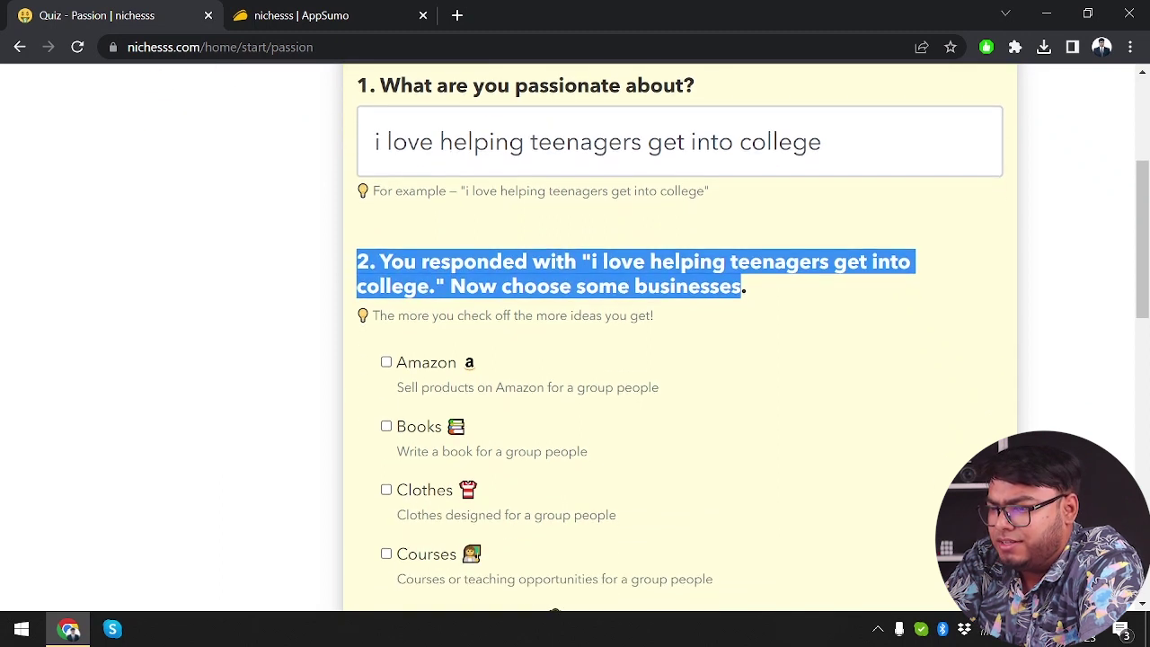
click(552, 226)
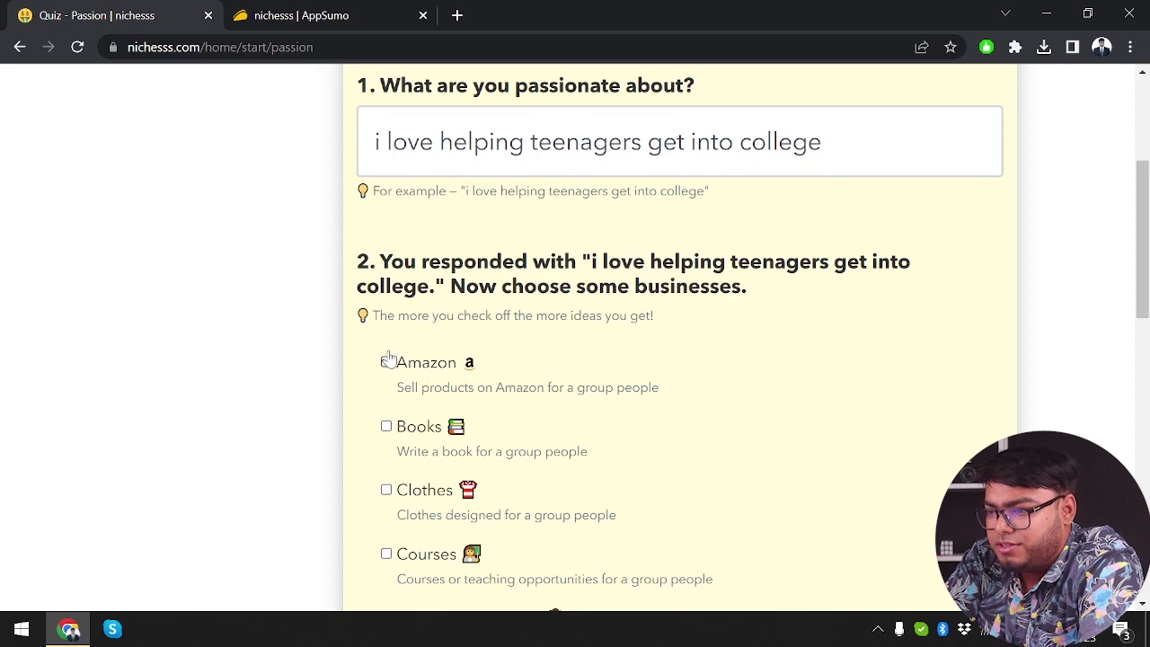
Step: Choose Books, Clothes, E-Commerce Stores and Services as business types, then save the quiz and generate the ideas
click(386, 427)
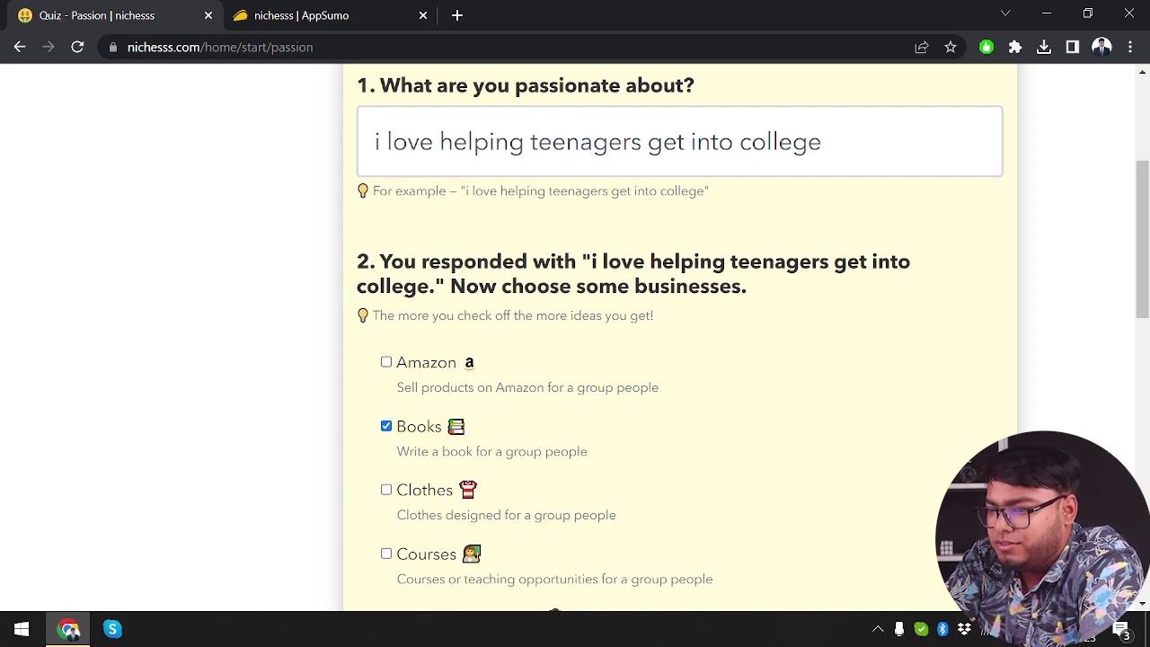
scroll(413, 471, down, 1)
scroll(388, 476, down, 3)
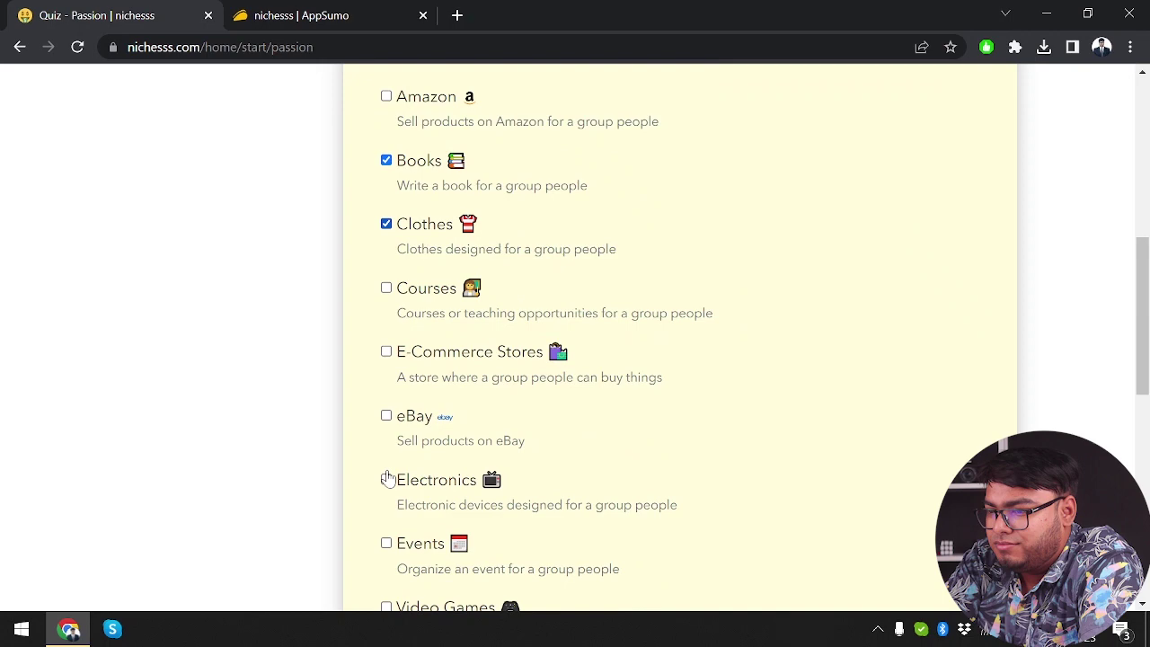
click(386, 352)
scroll(395, 431, down, 10)
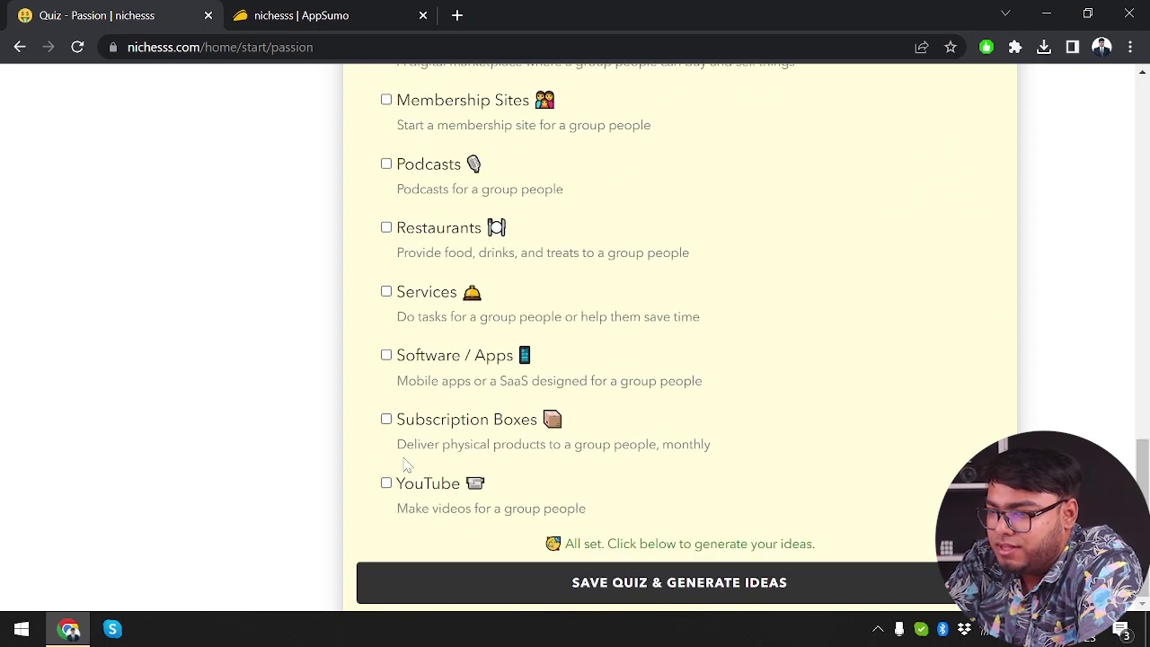
click(387, 291)
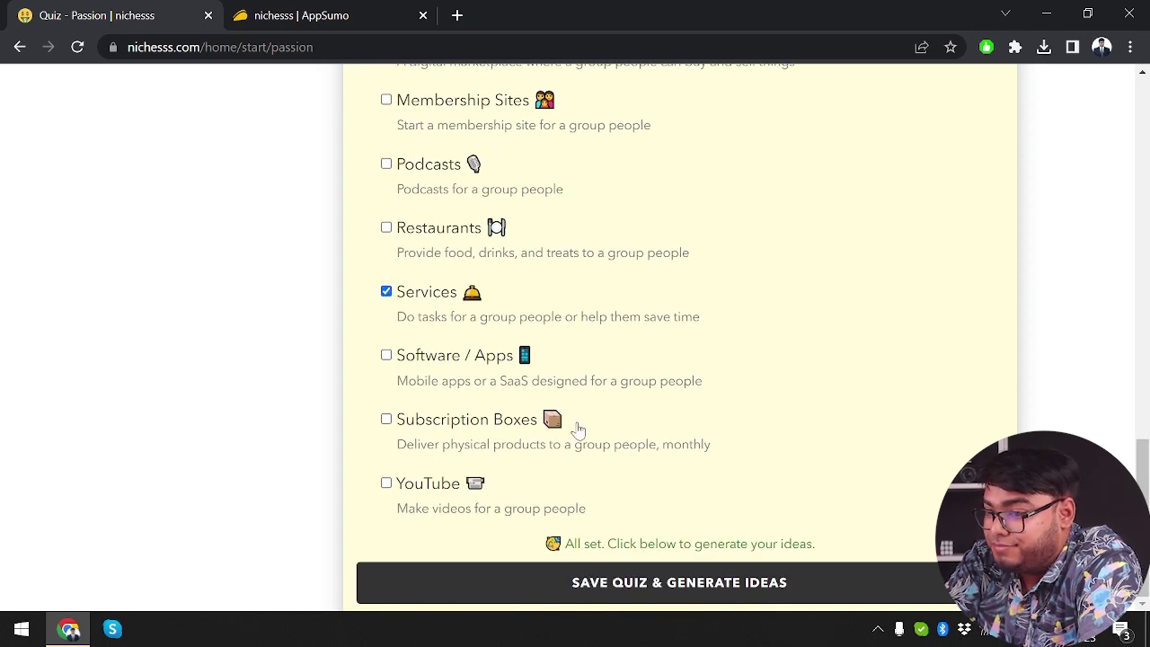
click(781, 595)
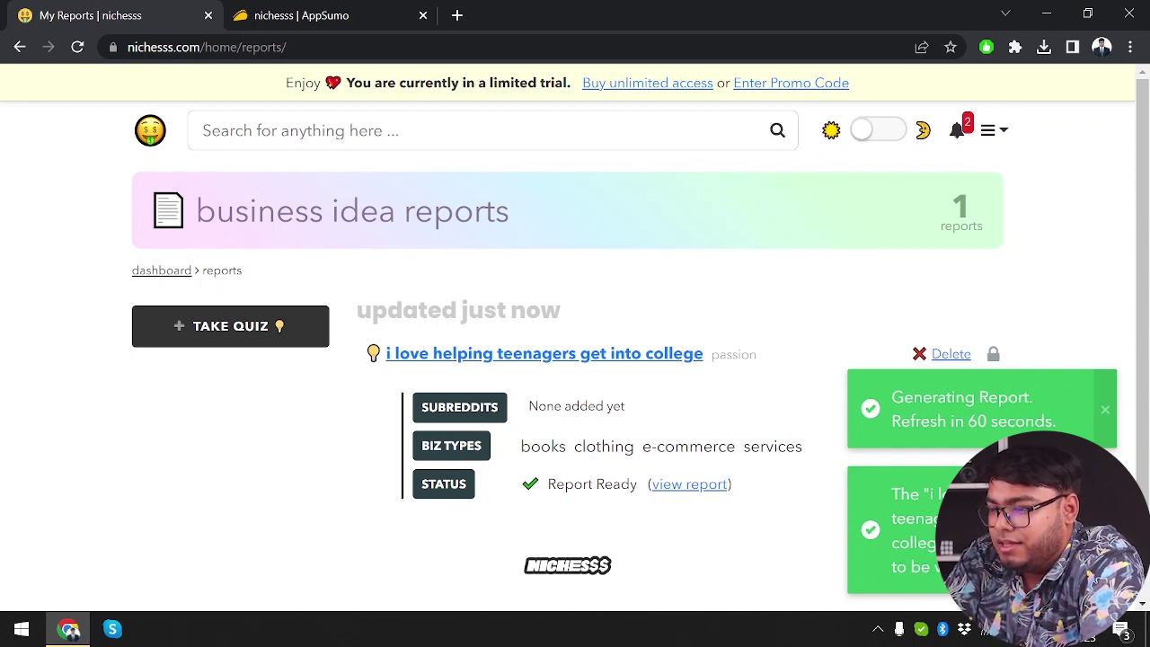
Step: Open the generated business ideas report and read through its book ideas
click(690, 485)
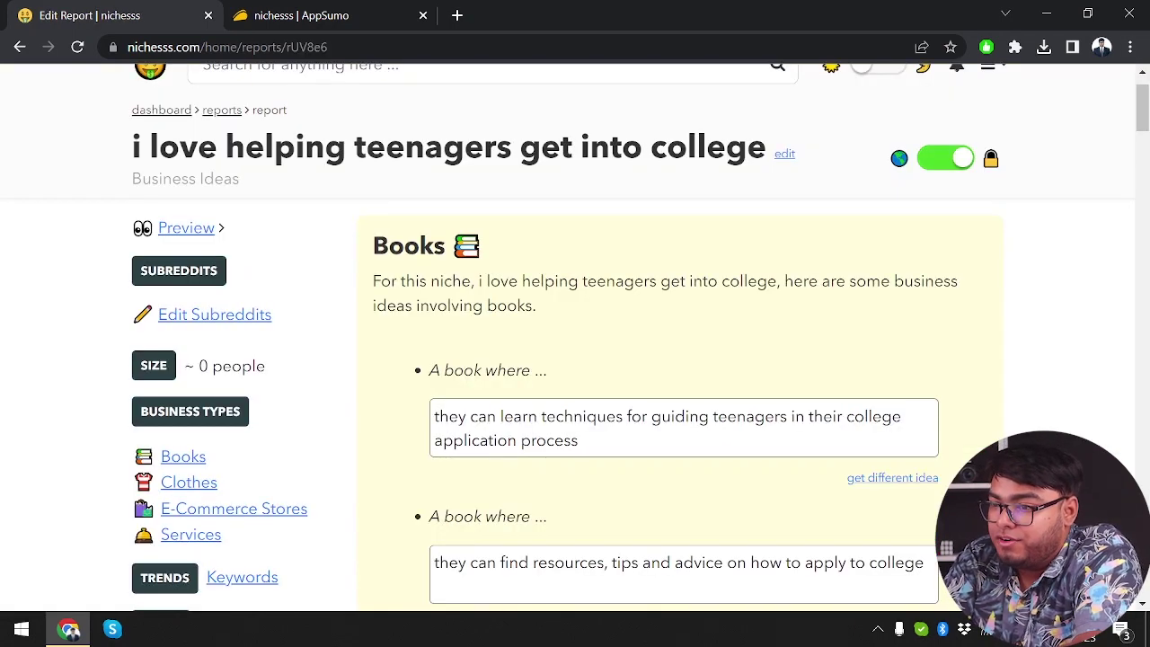
scroll(531, 351, down, 1)
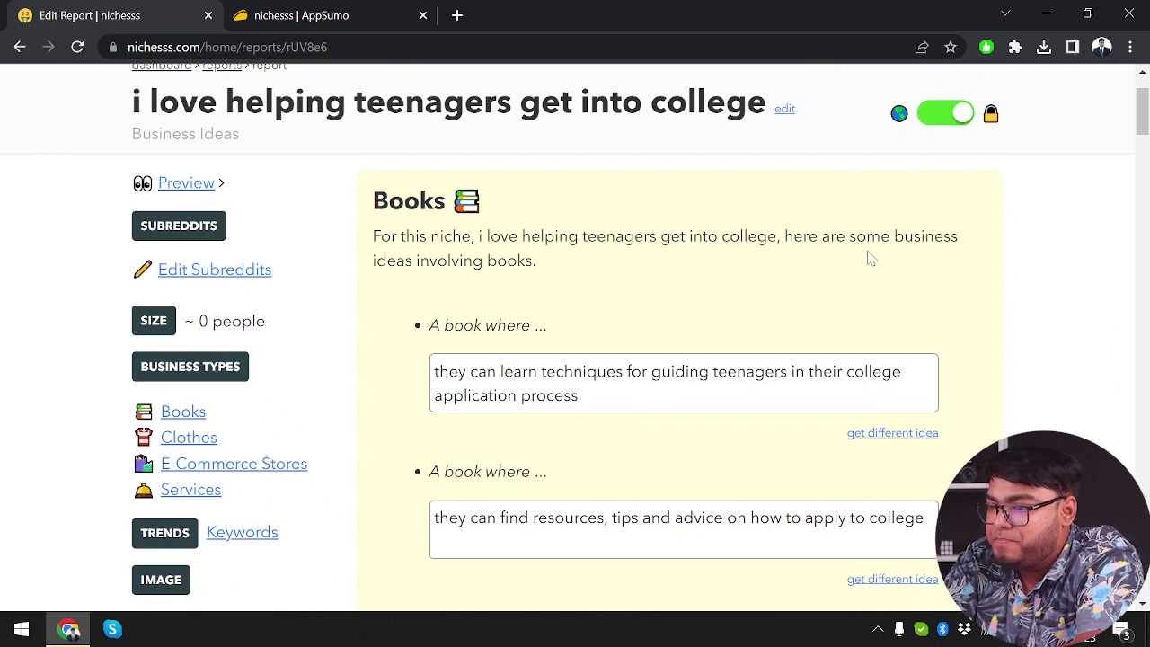
scroll(618, 289, down, 1)
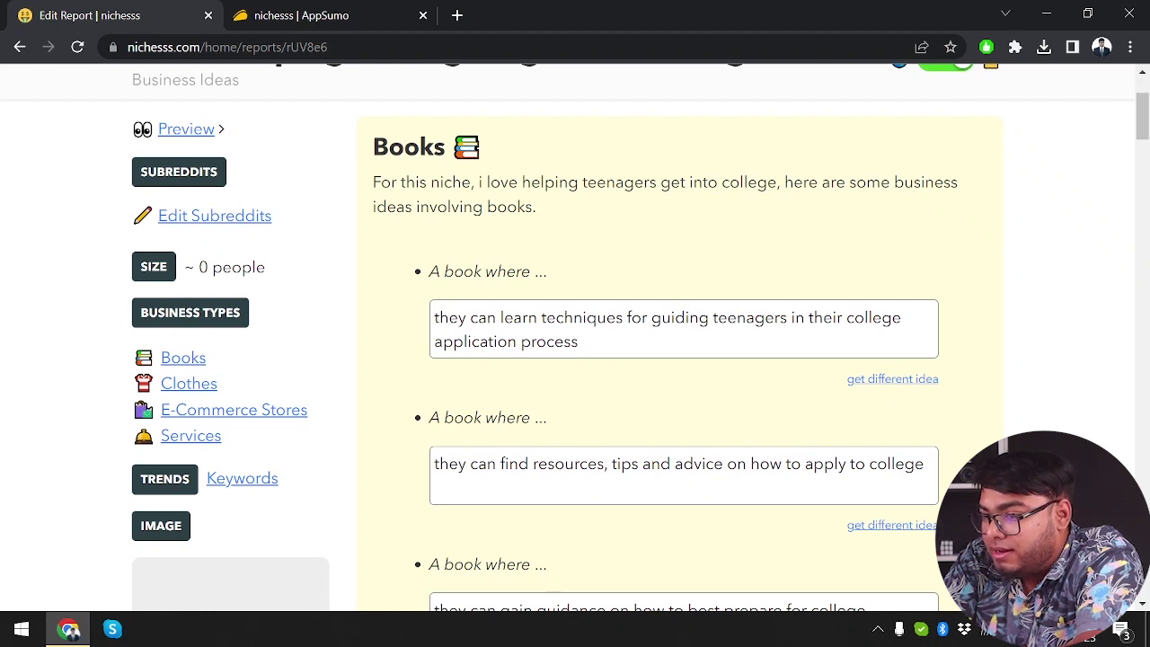
click(579, 341)
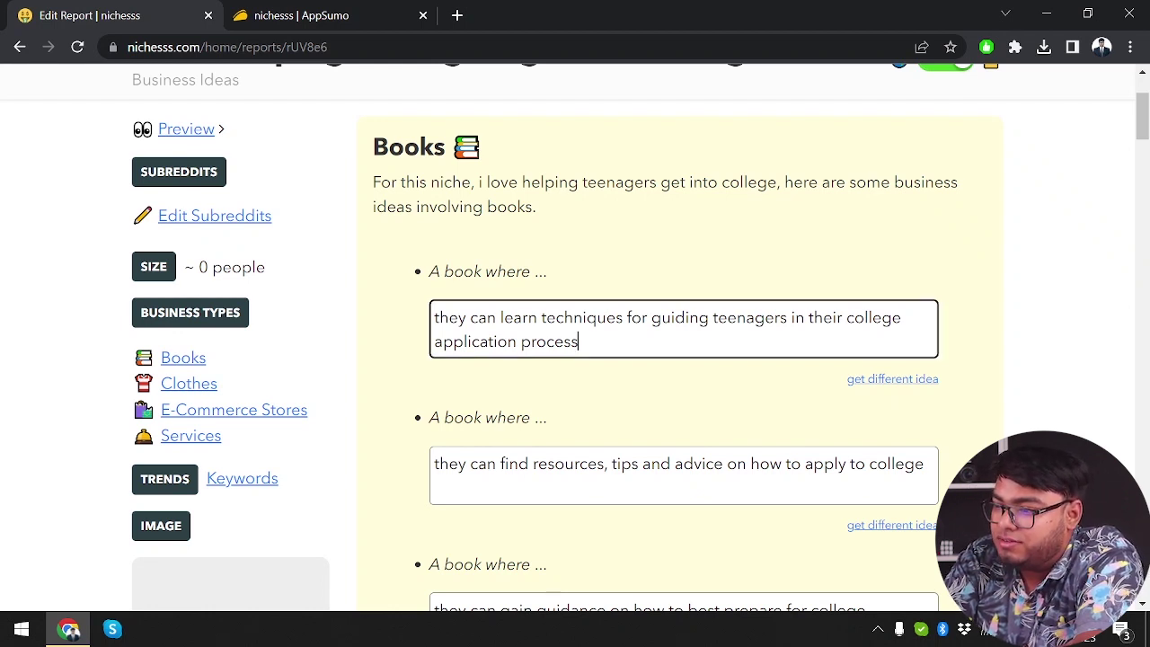
double_click(549, 341)
click(579, 342)
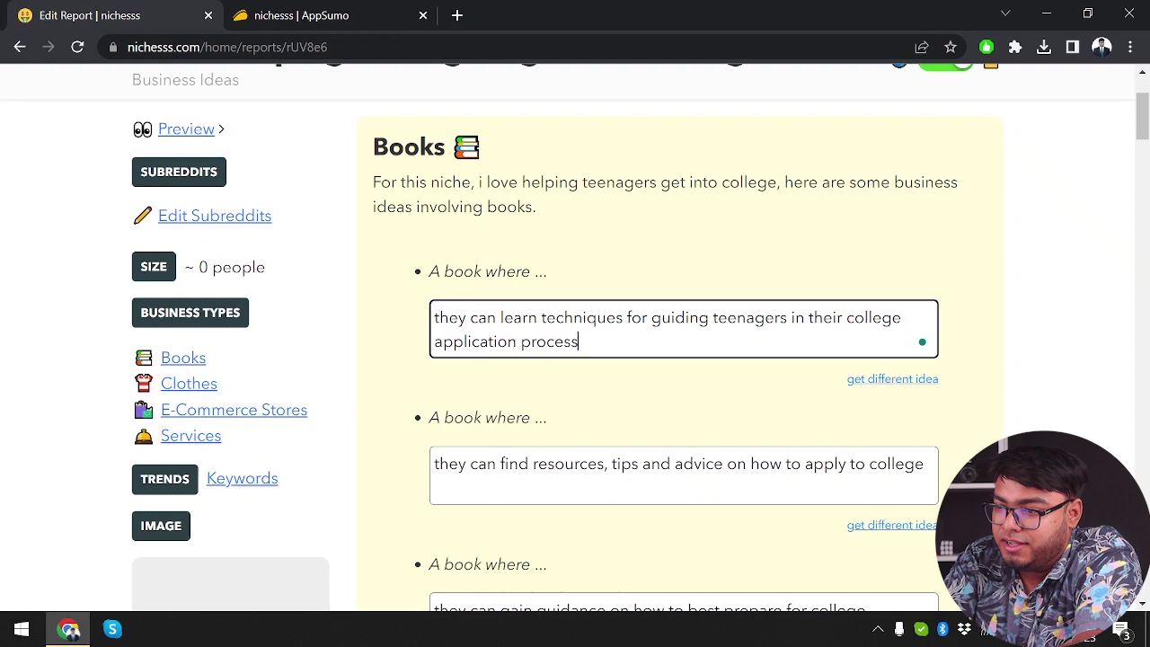
scroll(764, 342, down, 2)
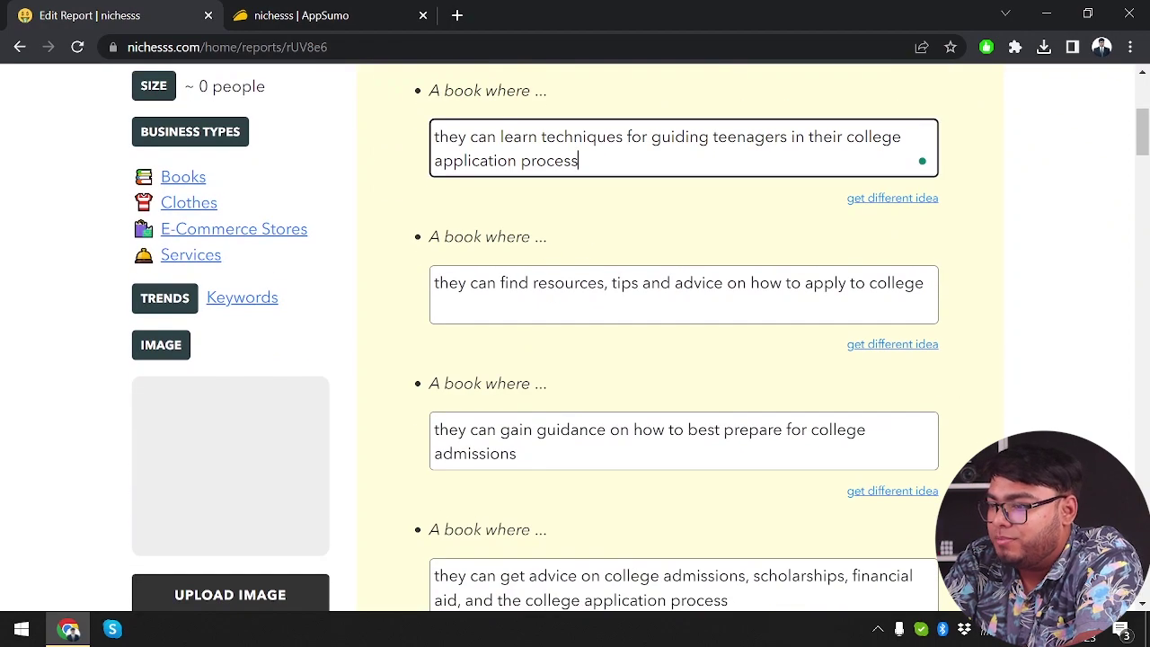
Step: Read through the report's remaining book ideas and Books Tips, as well as the clothing ideas and Clothes Tips
scroll(796, 308, down, 10)
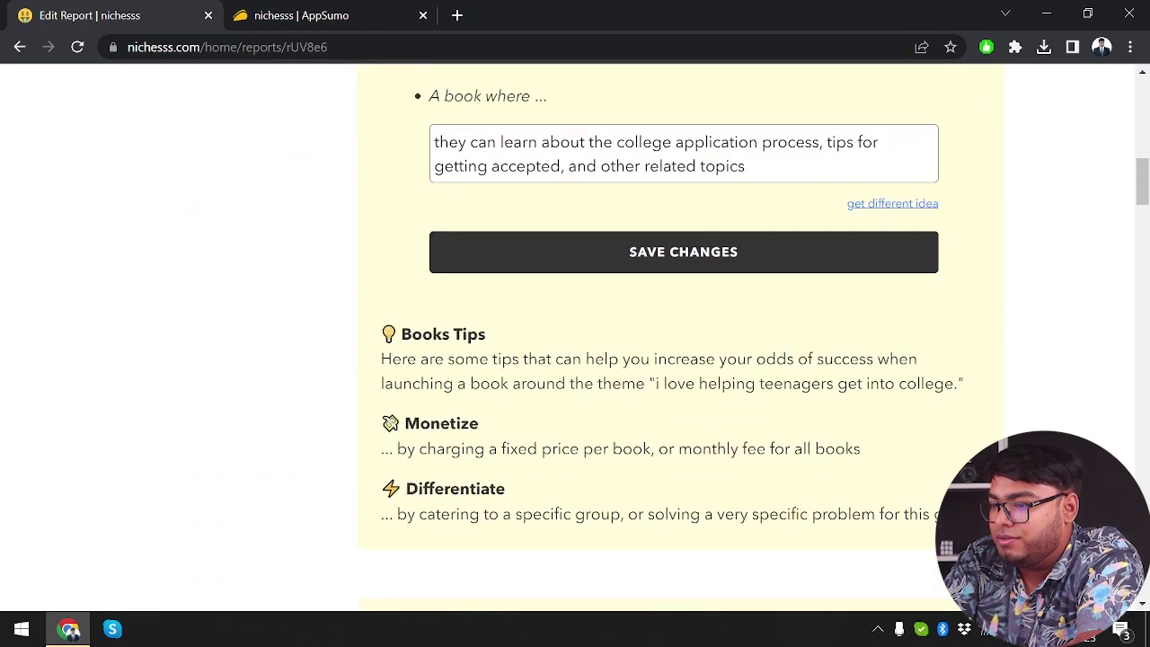
scroll(710, 364, up, 1)
scroll(602, 283, down, 4)
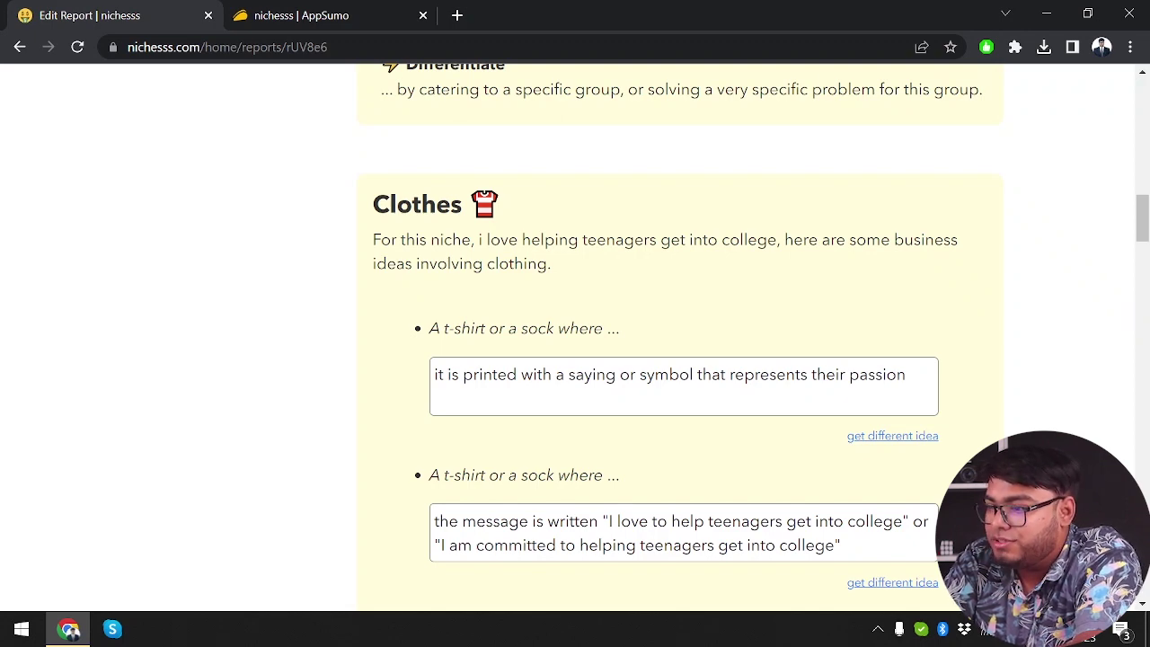
scroll(669, 396, down, 3)
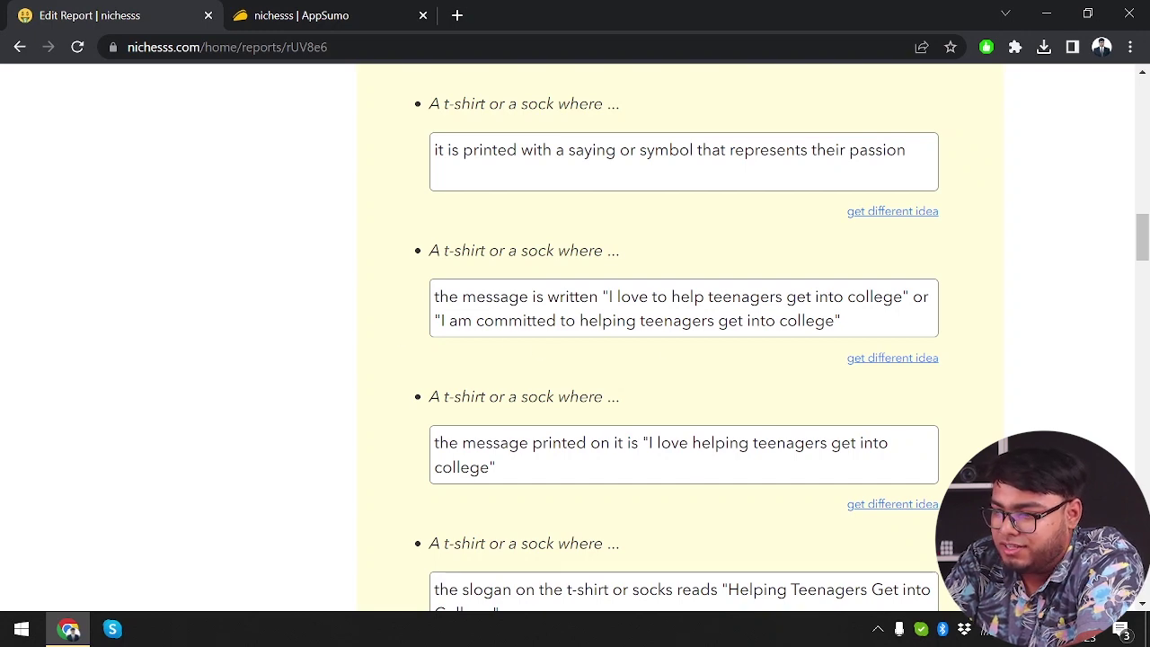
scroll(693, 349, down, 6)
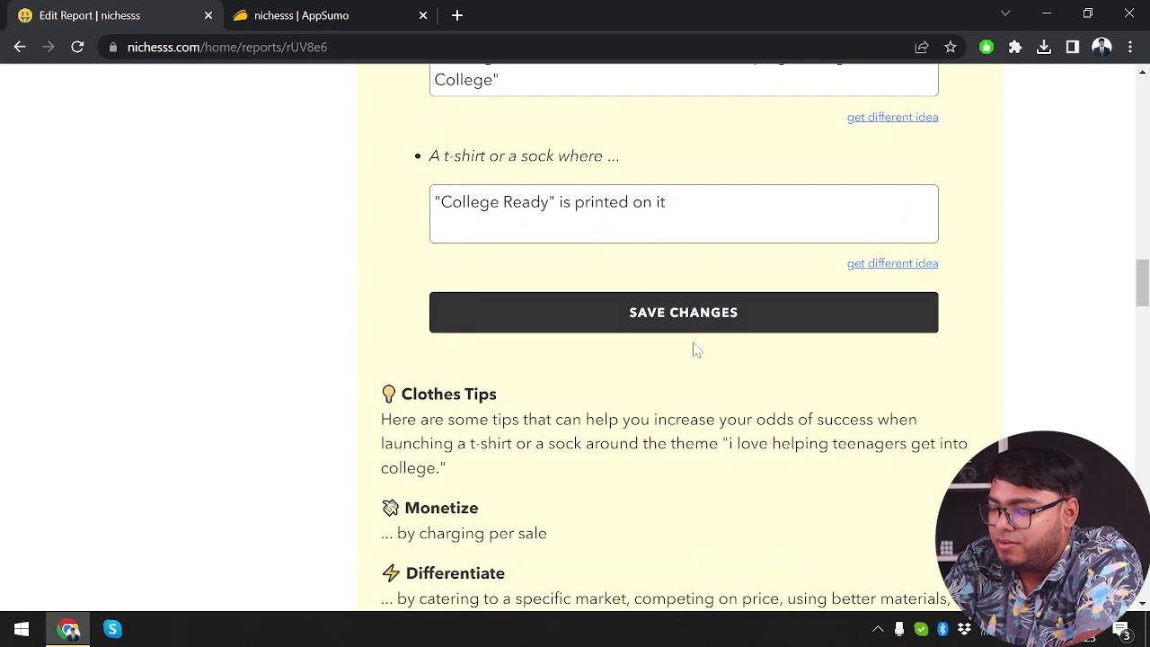
Step: Read through the report's E-Commerce Stores and Services ideas, including their monetization and differentiation tips
scroll(693, 349, down, 9)
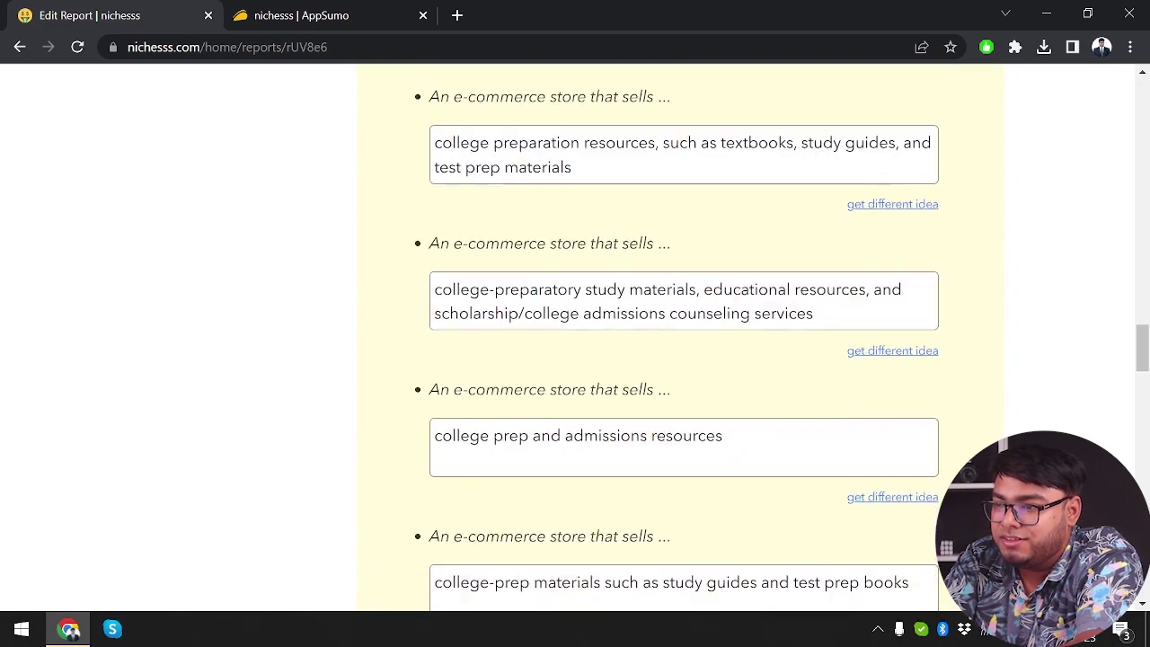
scroll(693, 349, up, 2)
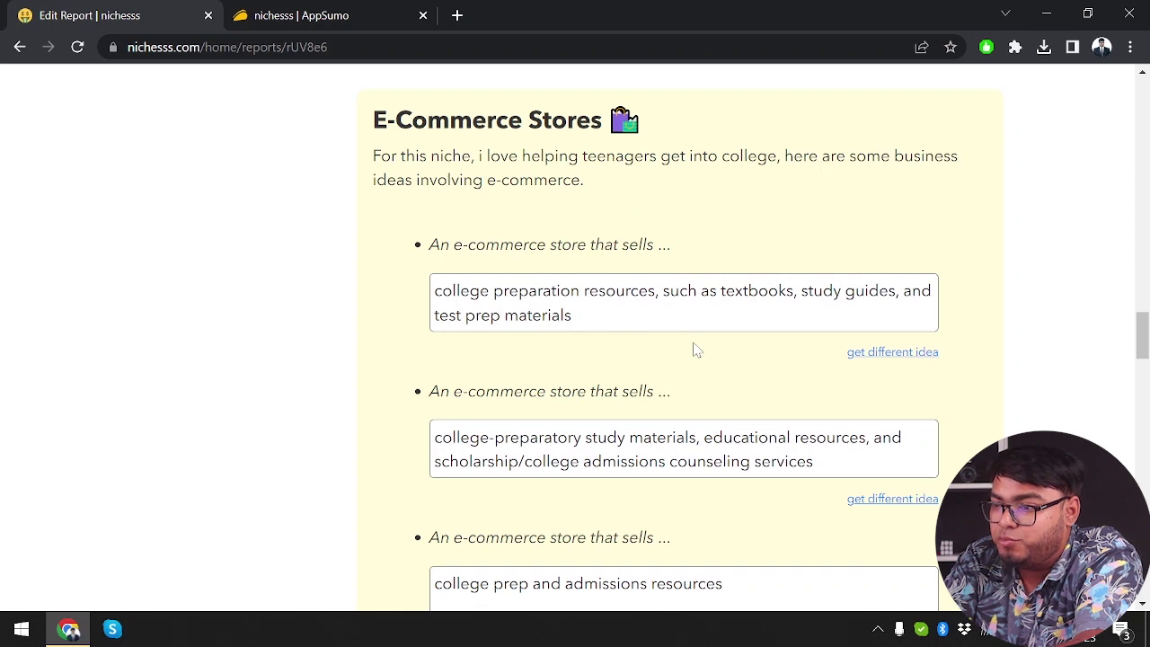
scroll(696, 349, down, 5)
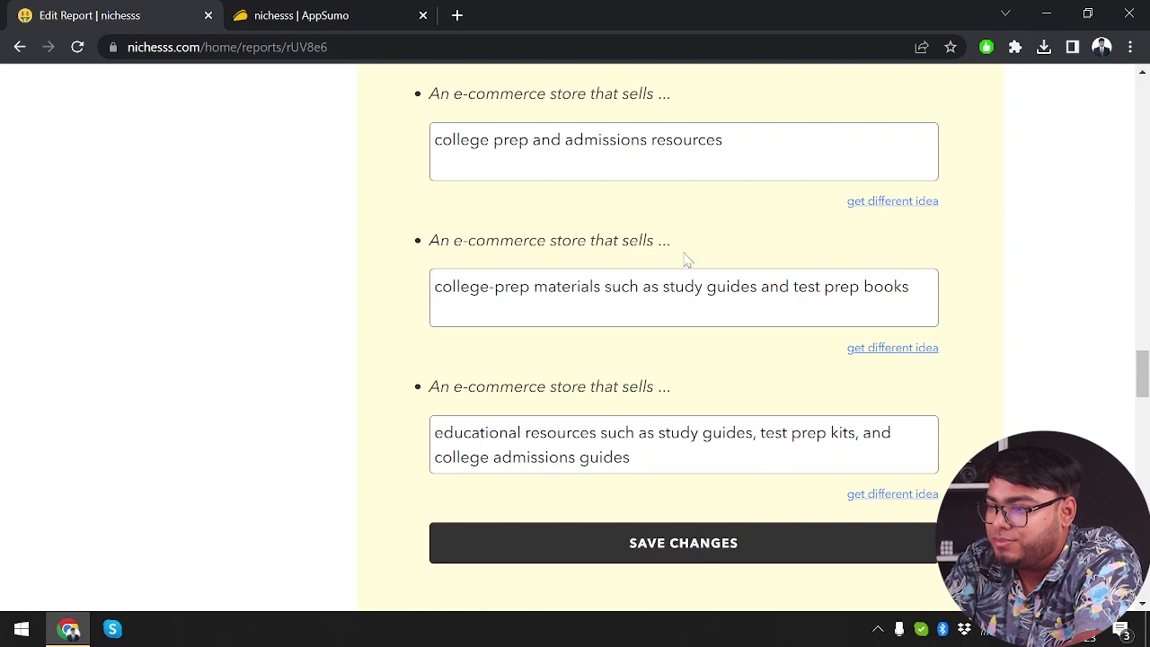
scroll(687, 260, down, 6)
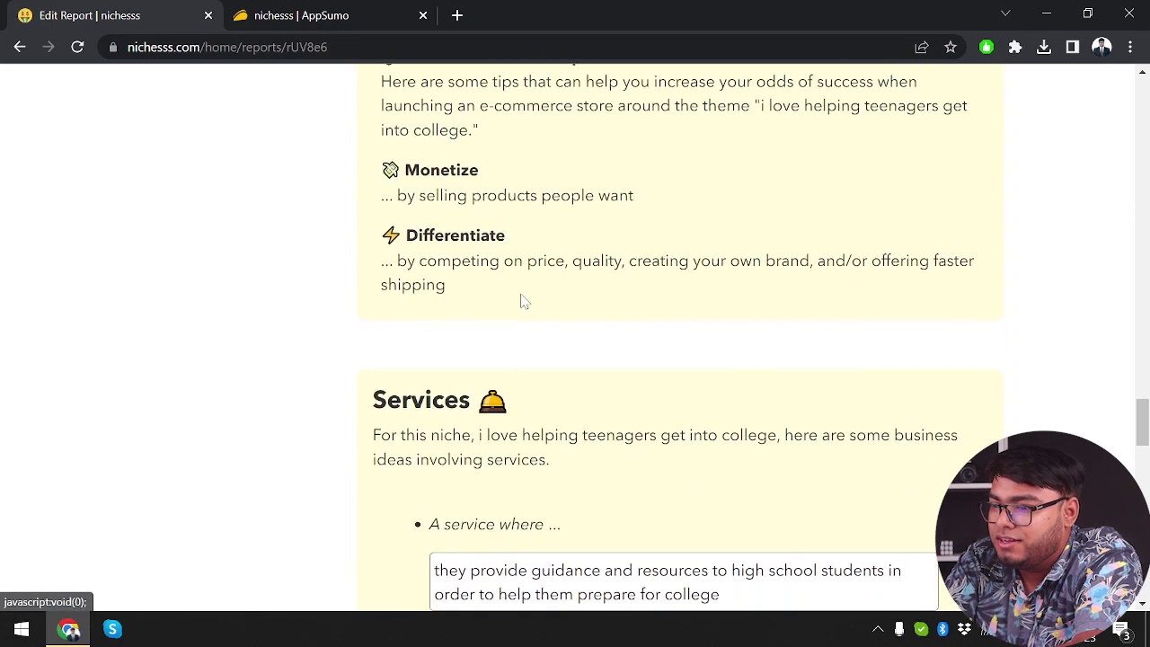
scroll(524, 301, down, 2)
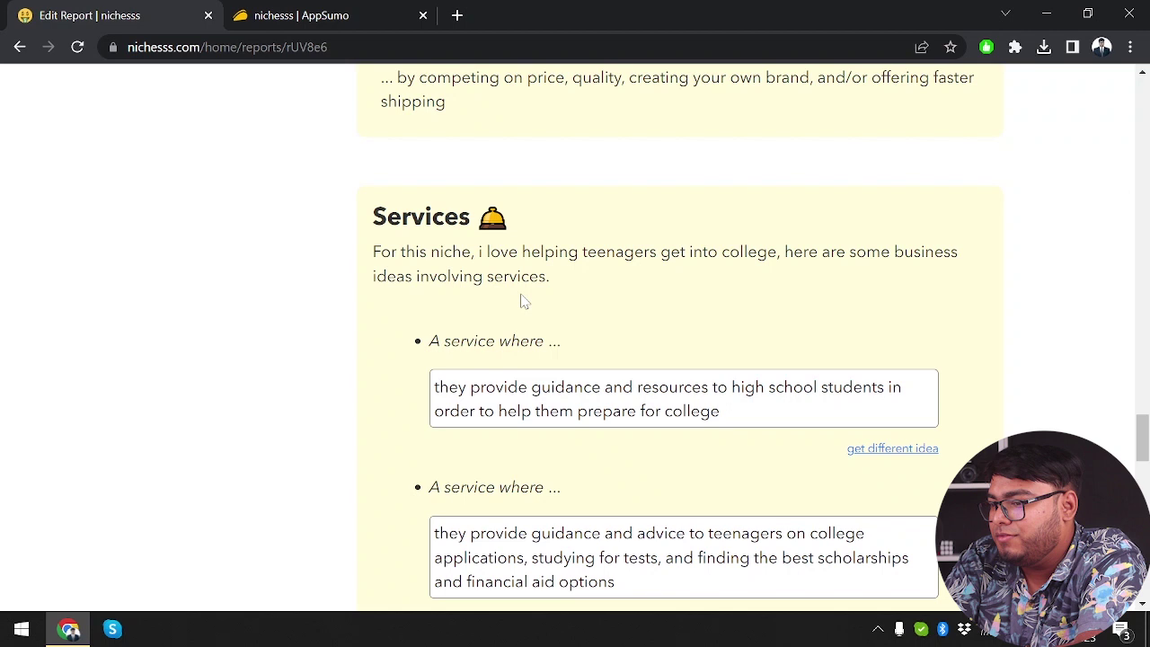
scroll(523, 300, down, 1)
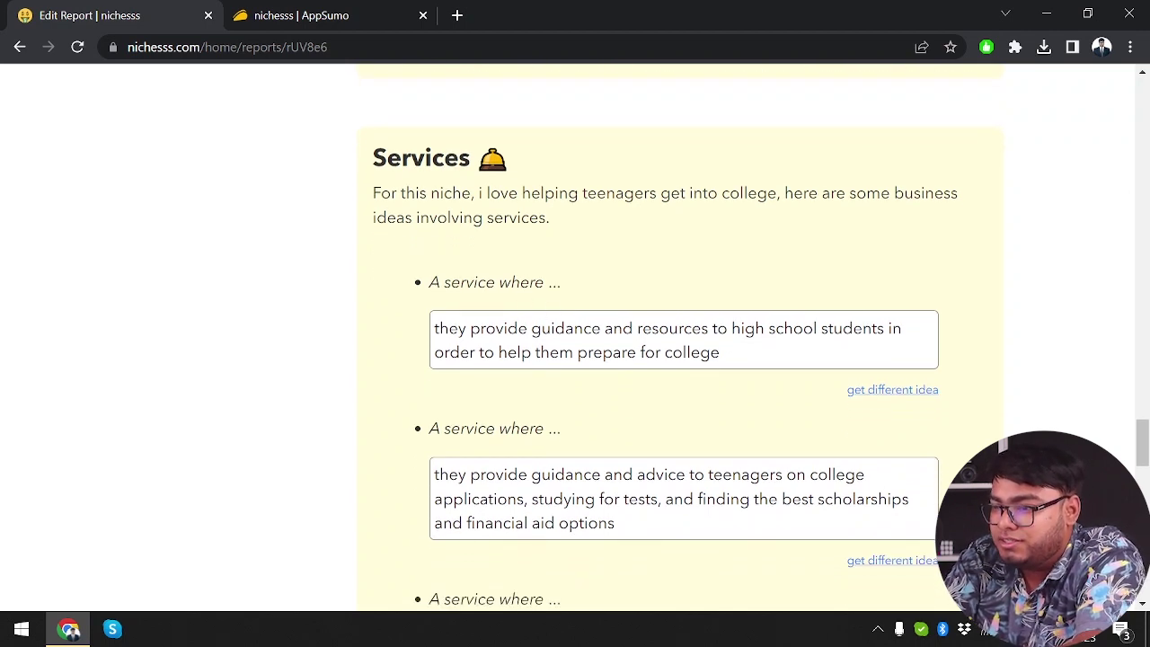
scroll(665, 339, down, 10)
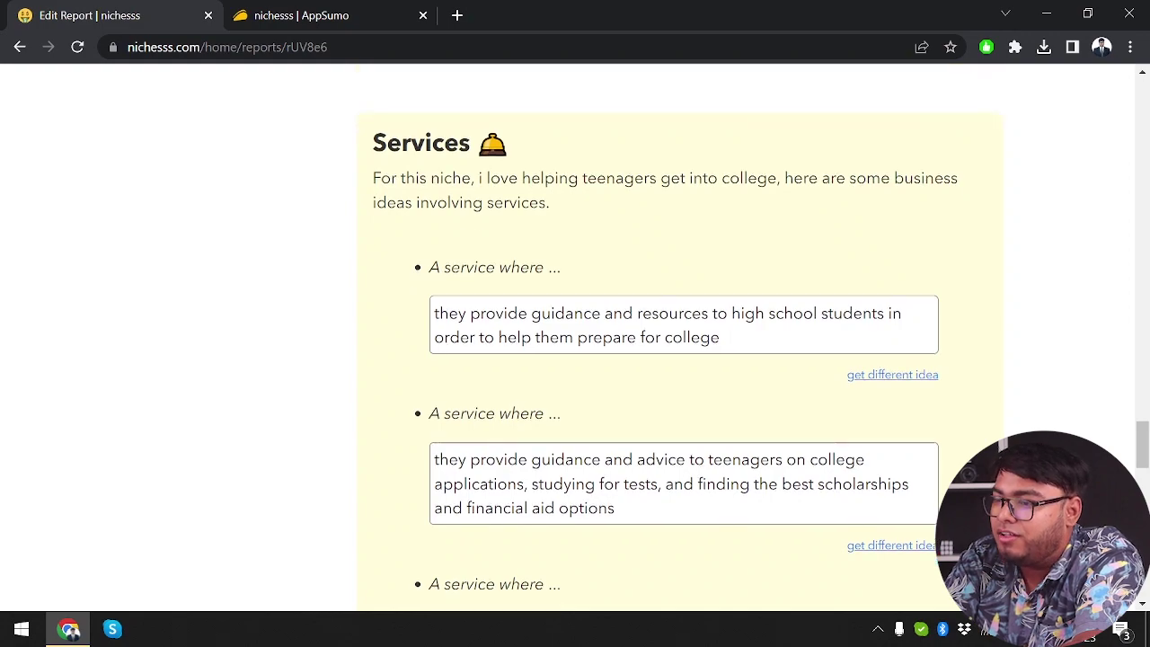
scroll(665, 339, down, 6)
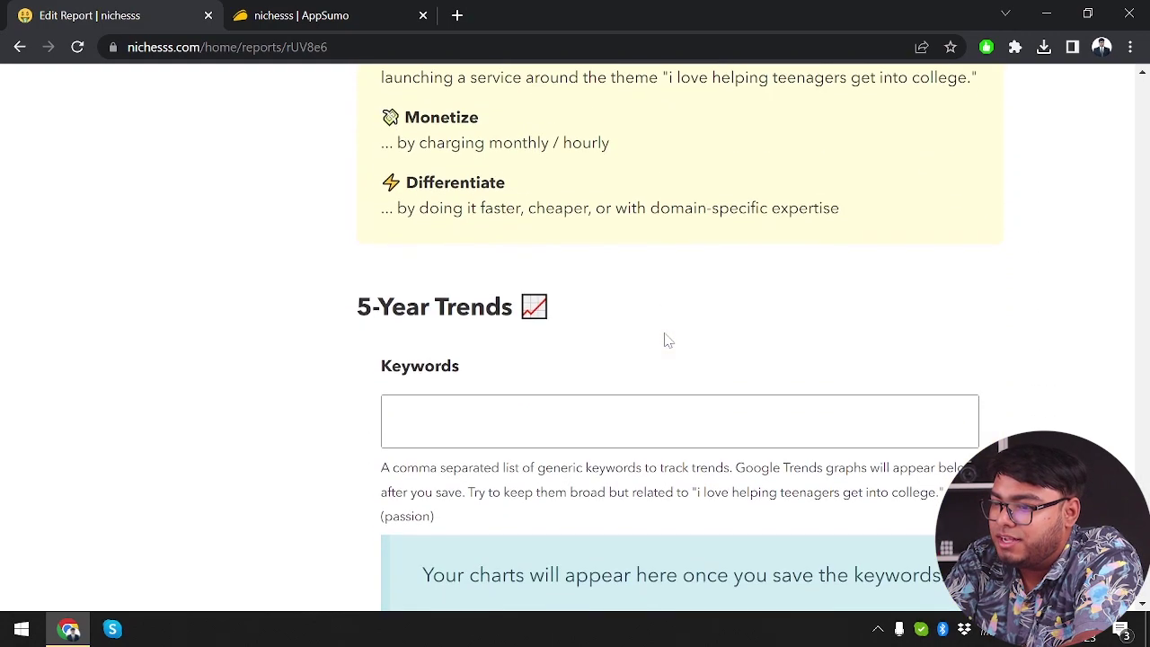
Step: Examine the report's 5-Year Trends section, including the Keywords and Describe What You See fields
scroll(662, 336, up, 2)
scroll(663, 338, down, 2)
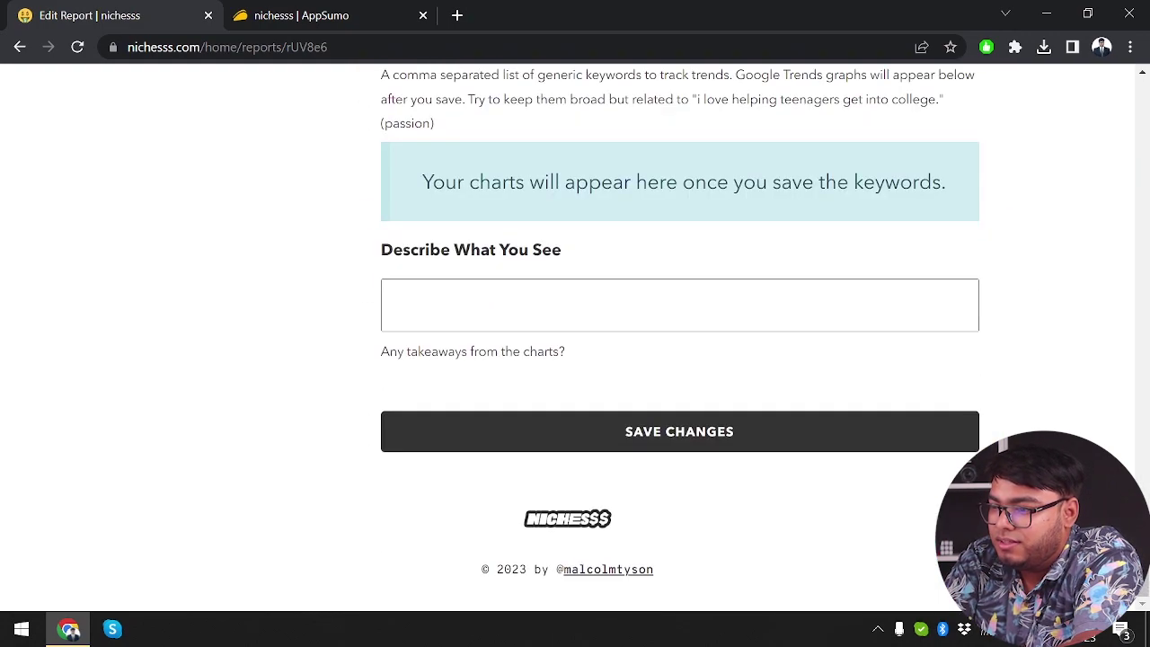
scroll(663, 338, up, 3)
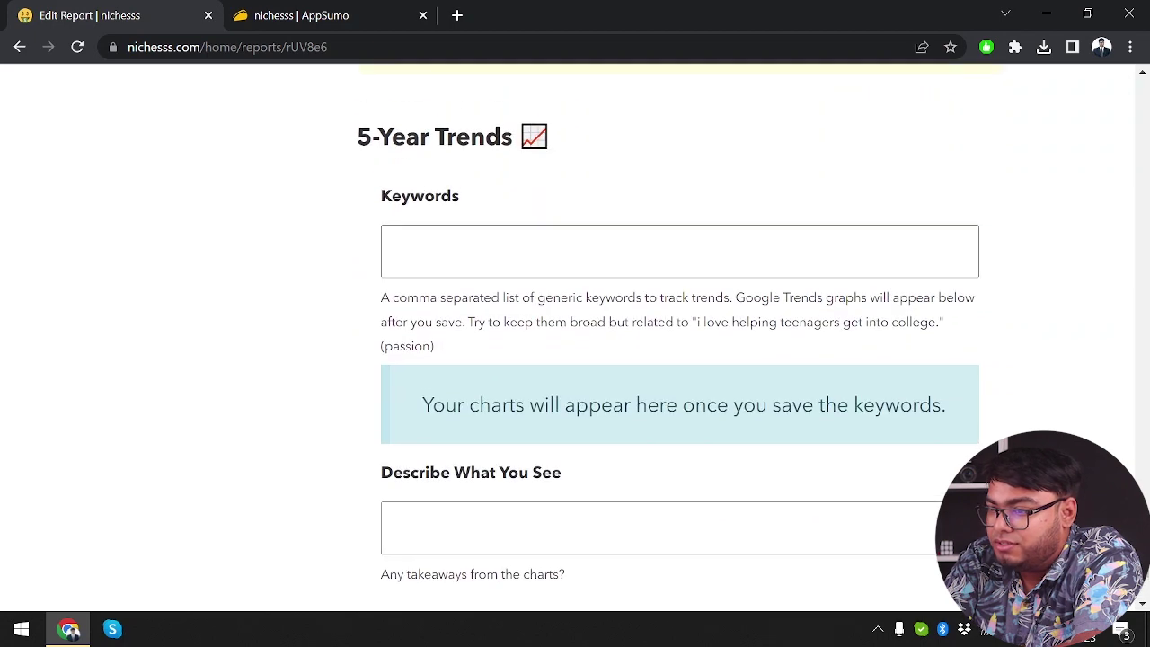
click(386, 251)
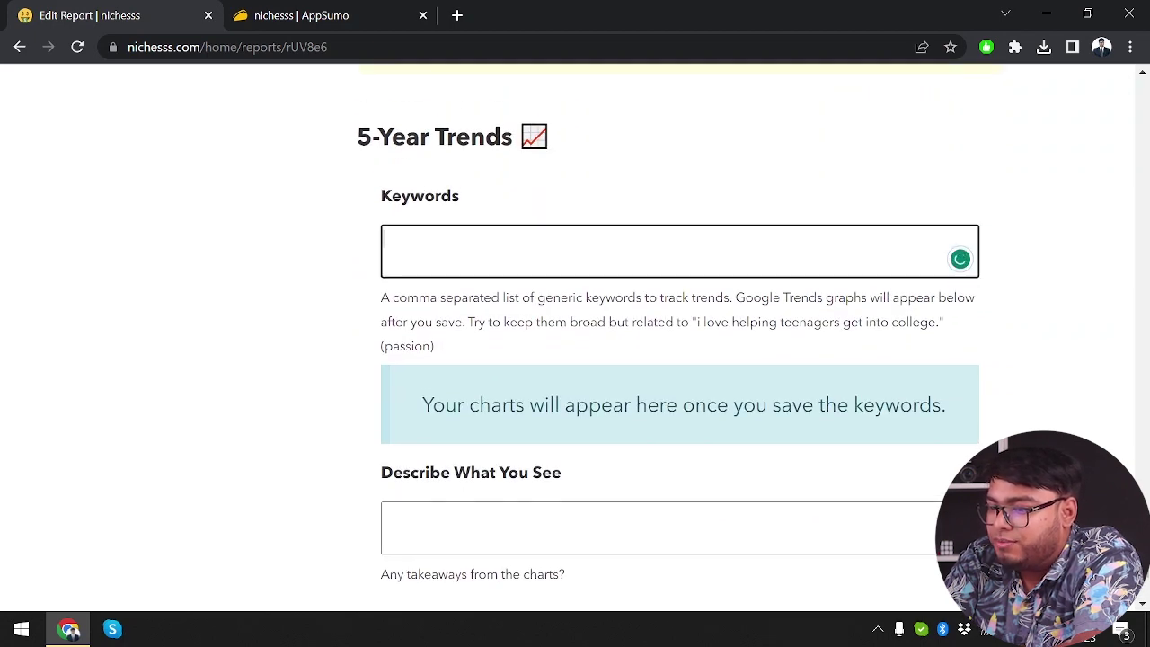
scroll(670, 341, down, 2)
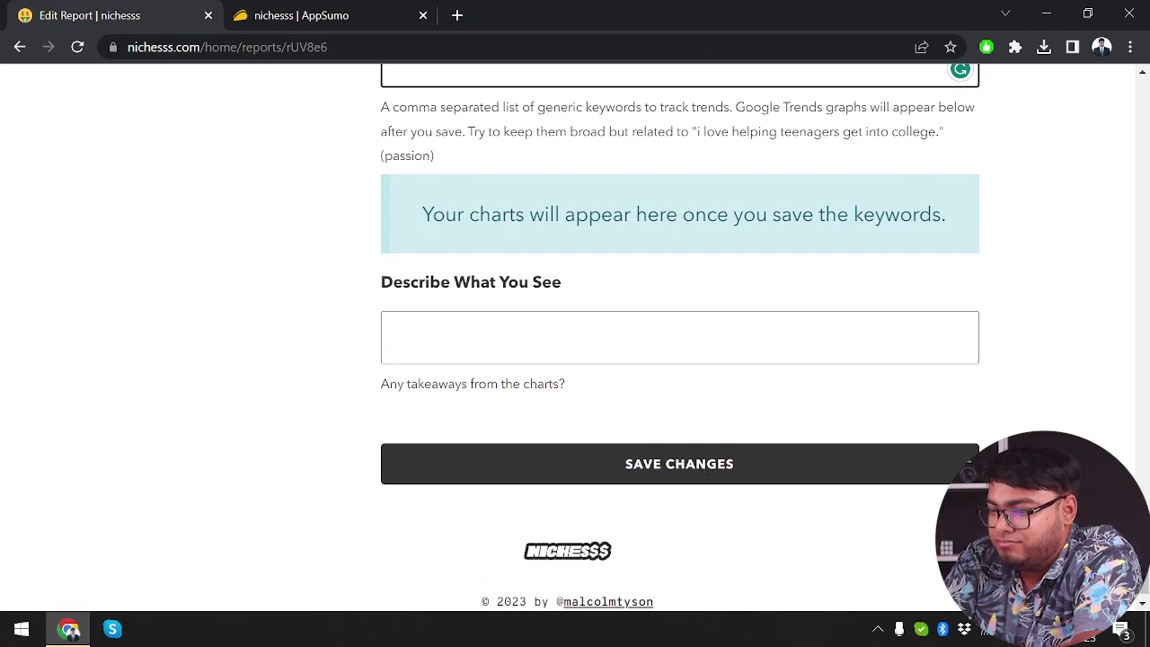
click(629, 463)
Step: Request a different idea twice for the second book suggestion in the report
scroll(661, 198, up, 1)
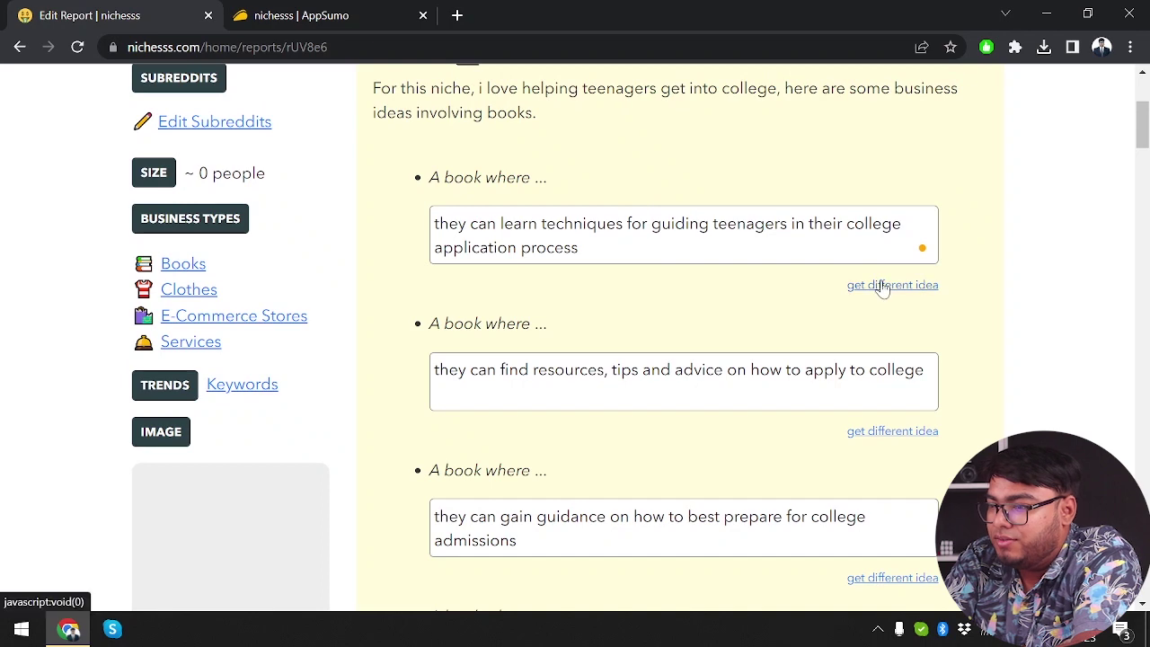
scroll(880, 285, up, 1)
scroll(896, 390, down, 2)
scroll(907, 369, down, 1)
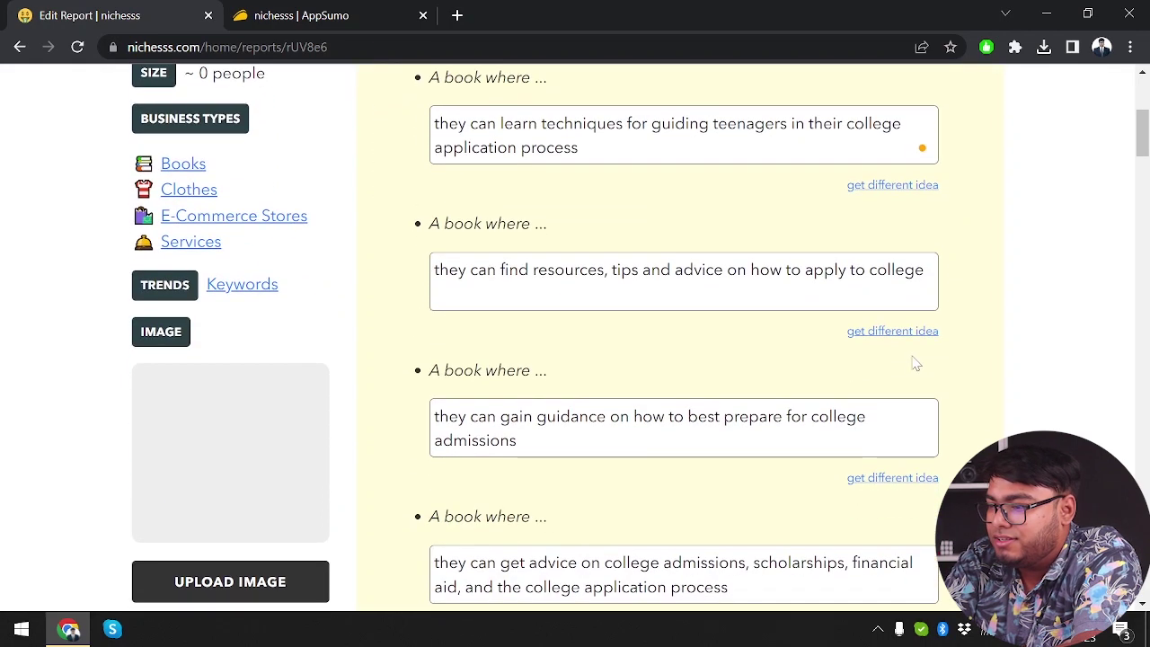
click(888, 333)
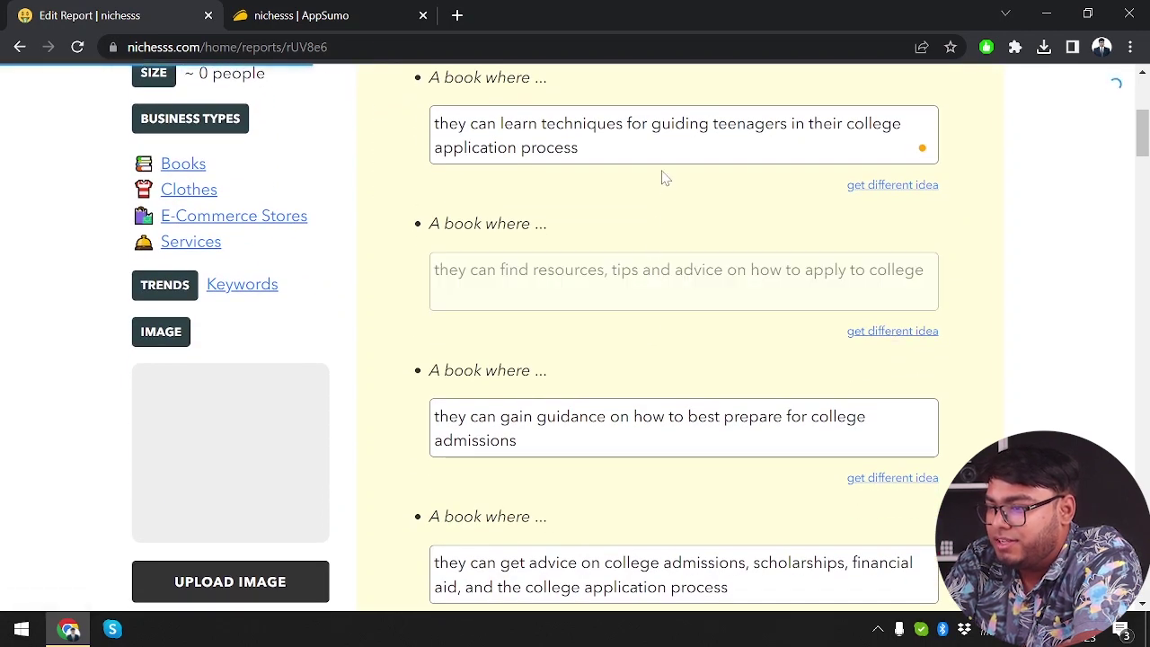
click(924, 334)
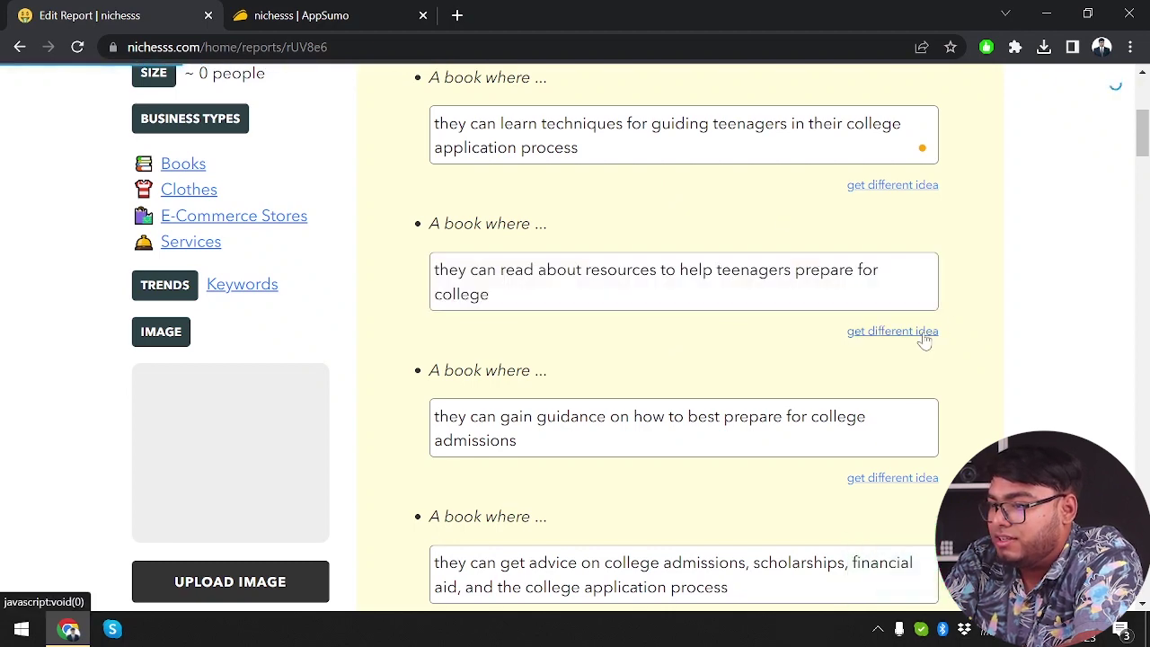
Step: Leave the report and return to the list of business idea reports
scroll(575, 341, up, 4)
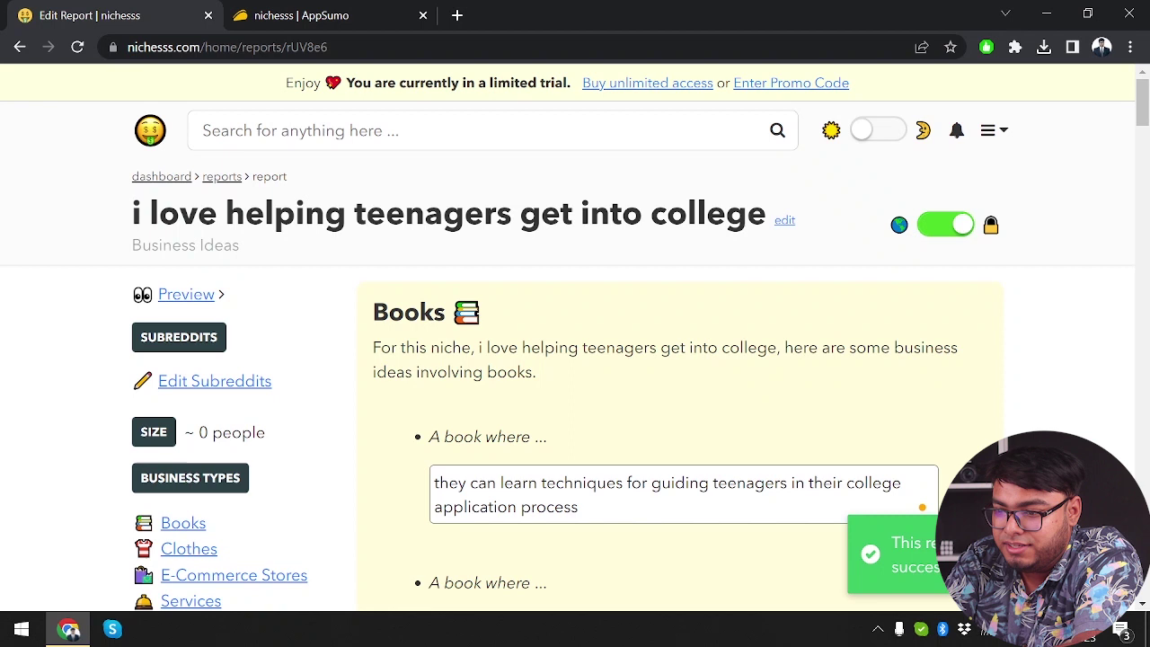
click(19, 47)
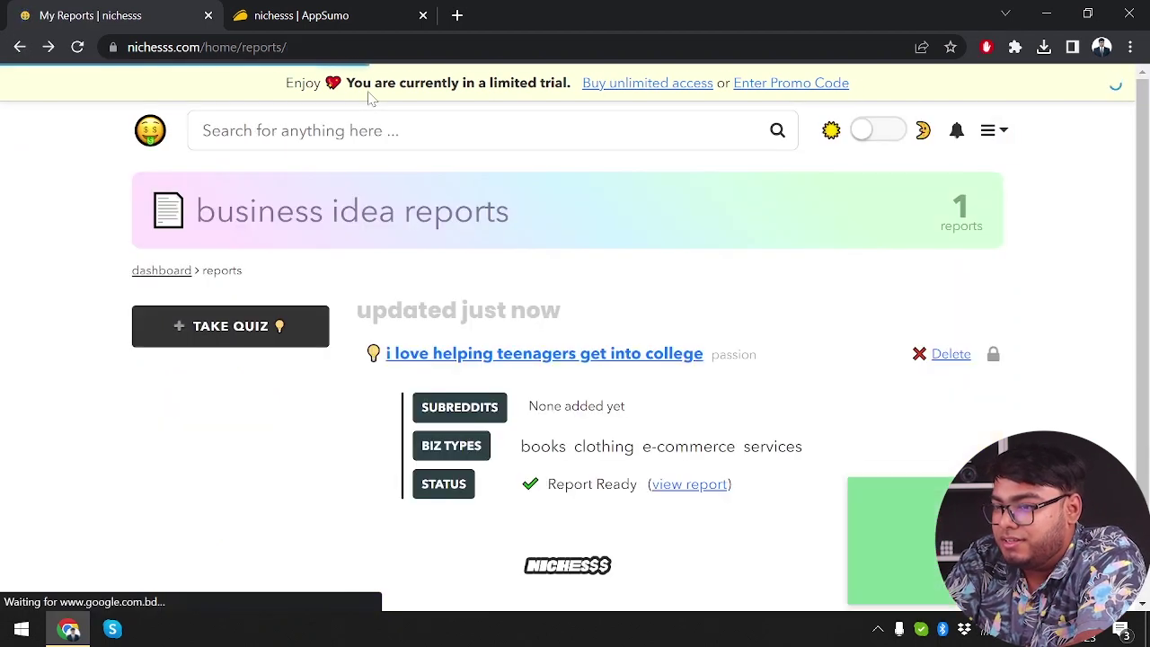
scroll(162, 242, down, 1)
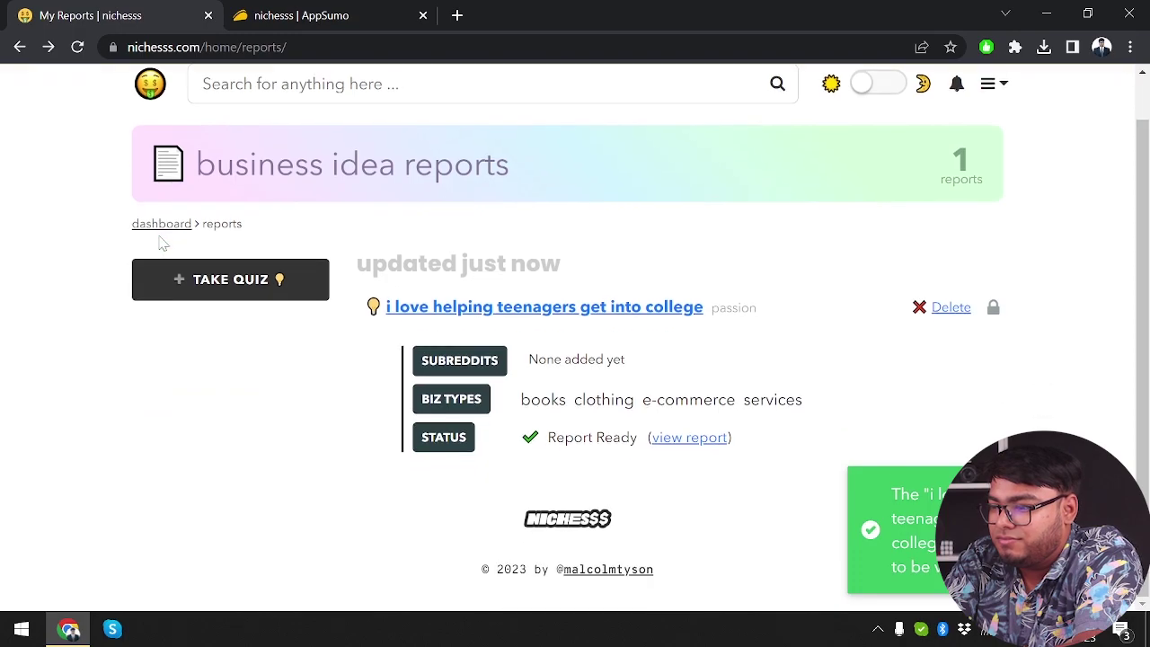